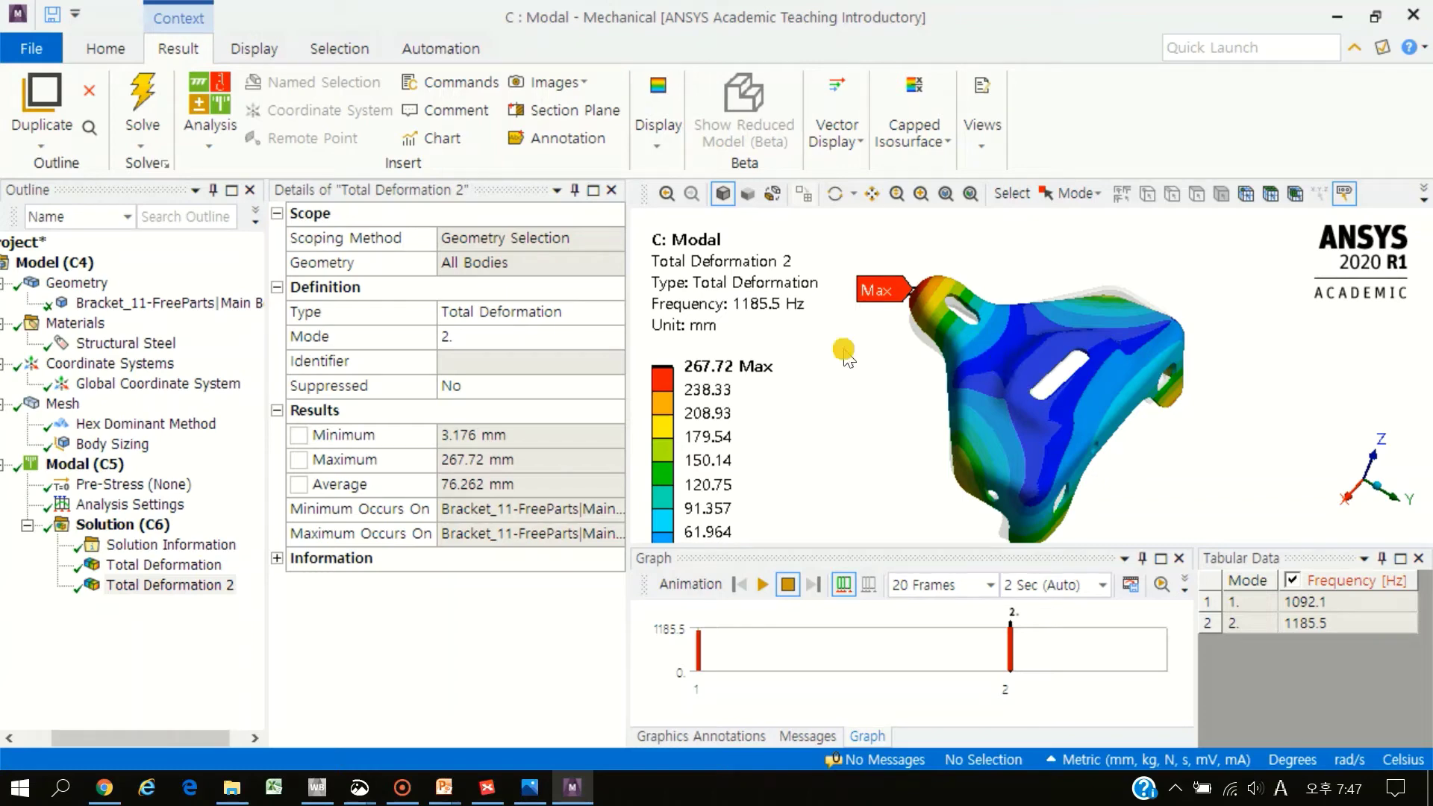
Duplicate Modal (C5) into Modal 2 (D5) and expand its Solution (D6) branch
left_click(56, 464)
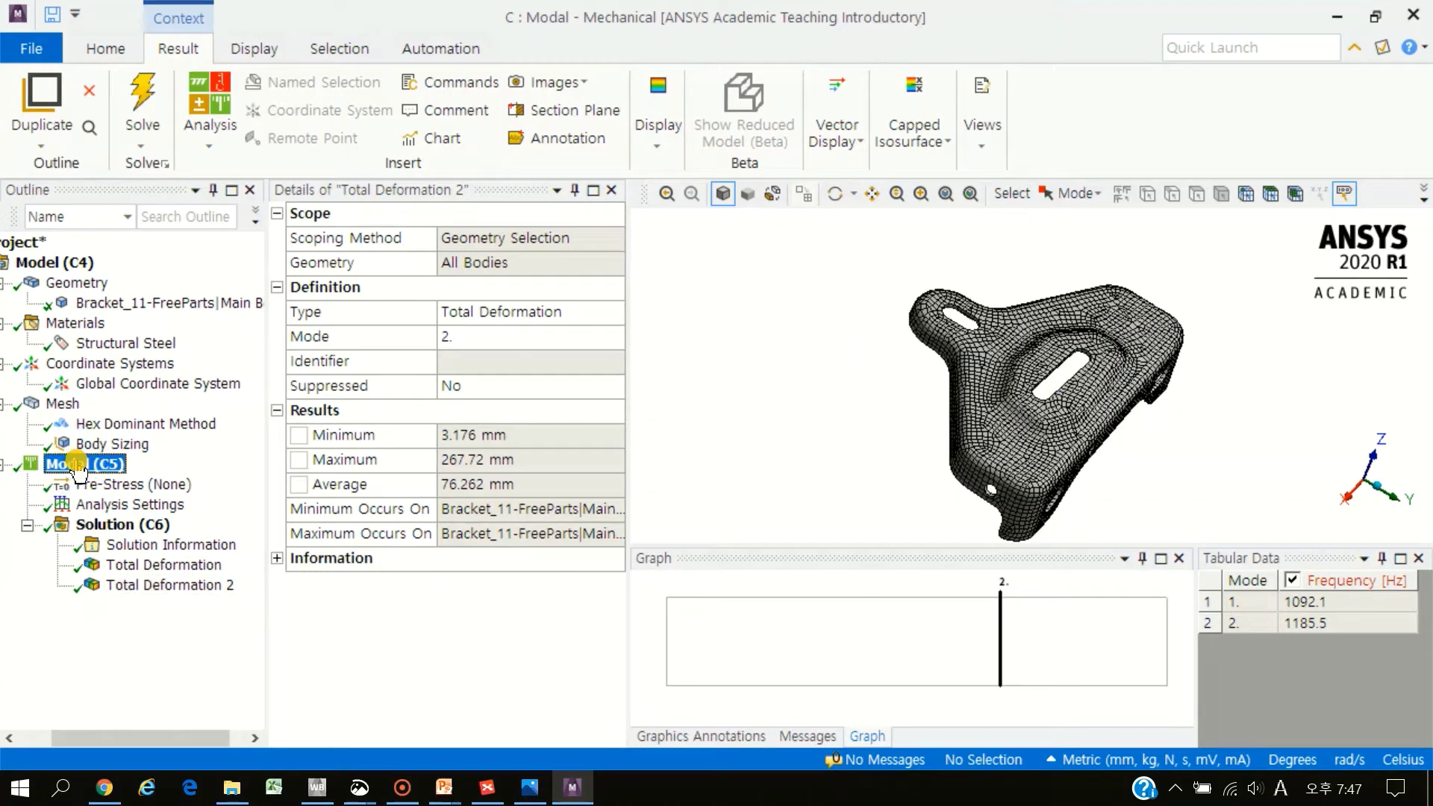
right_click(78, 466)
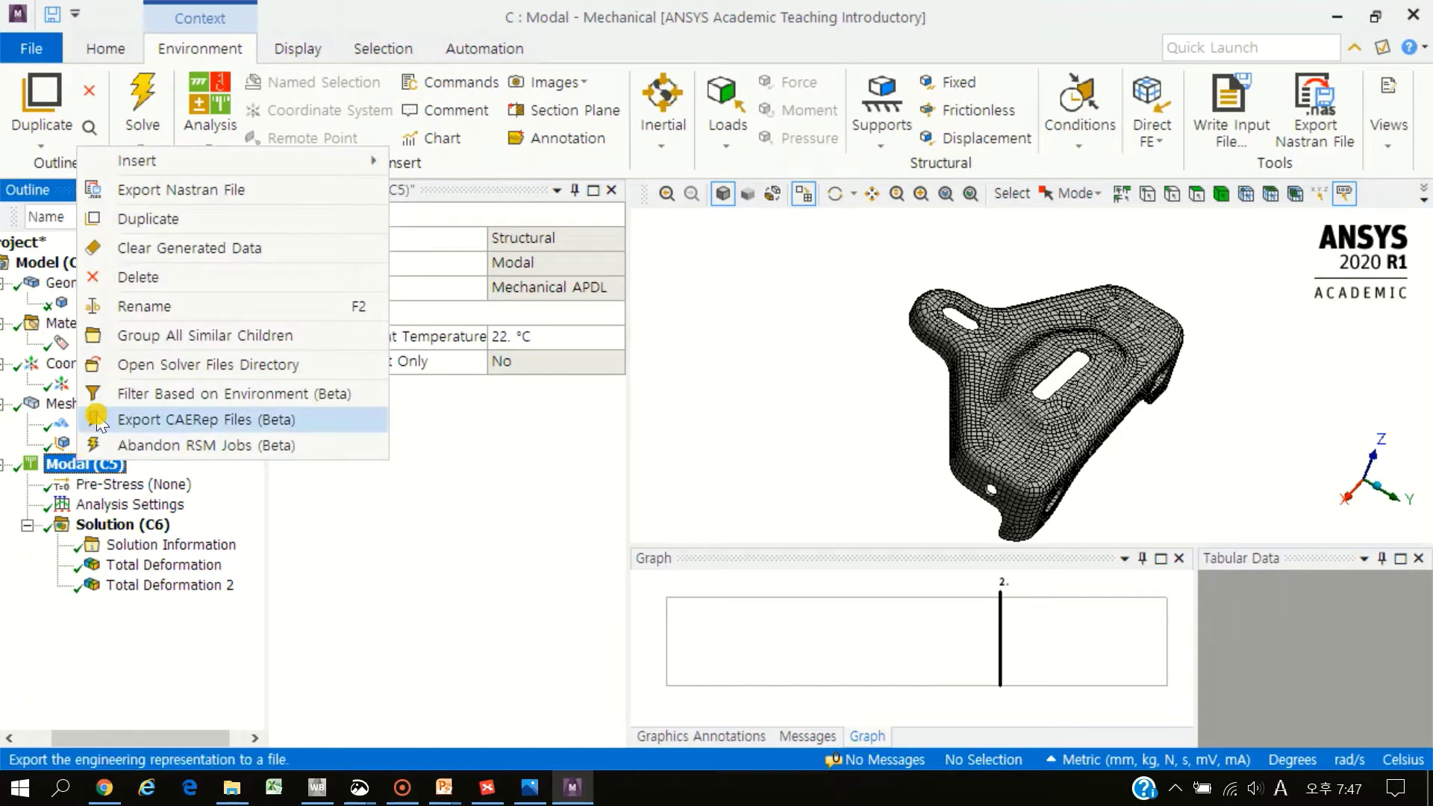
left_click(183, 218)
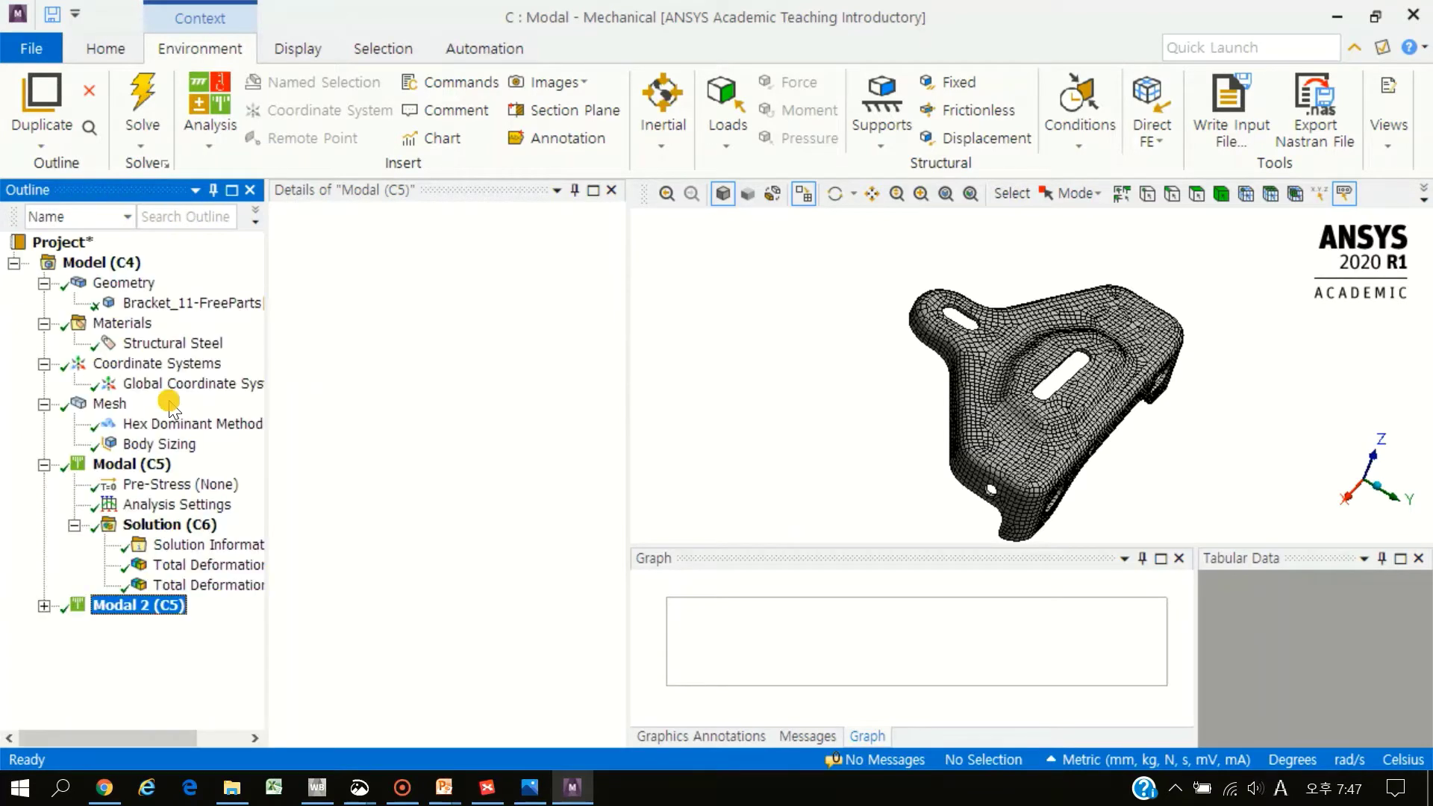
left_click(45, 606)
mouse_move(83, 738)
left_mouse_down()
mouse_move(125, 740)
mouse_move(33, 667)
left_mouse_up()
left_click(32, 665)
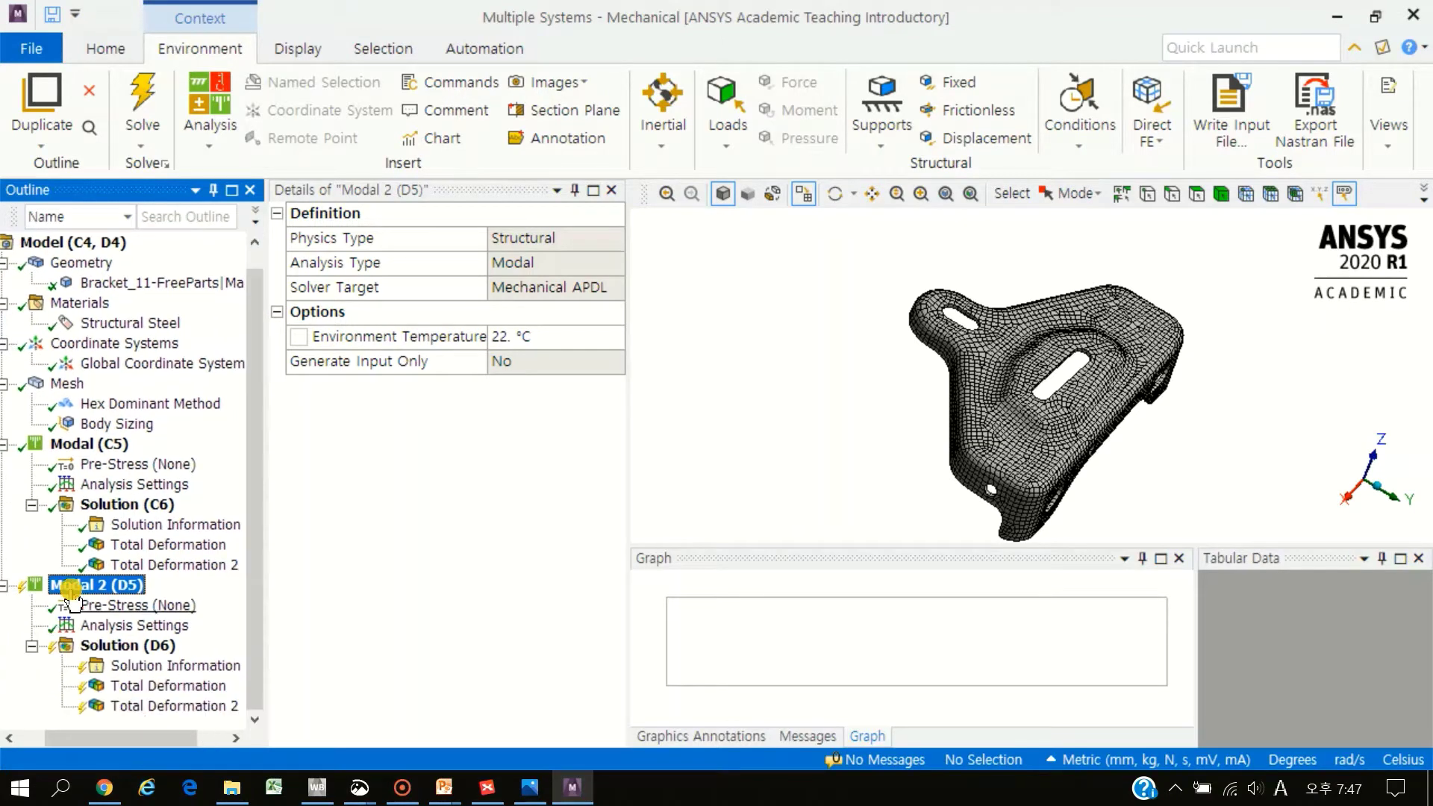
Insert a Fixed Support into Modal 2 and select four faces inside the holes
right_click(110, 588)
mouse_move(170, 255)
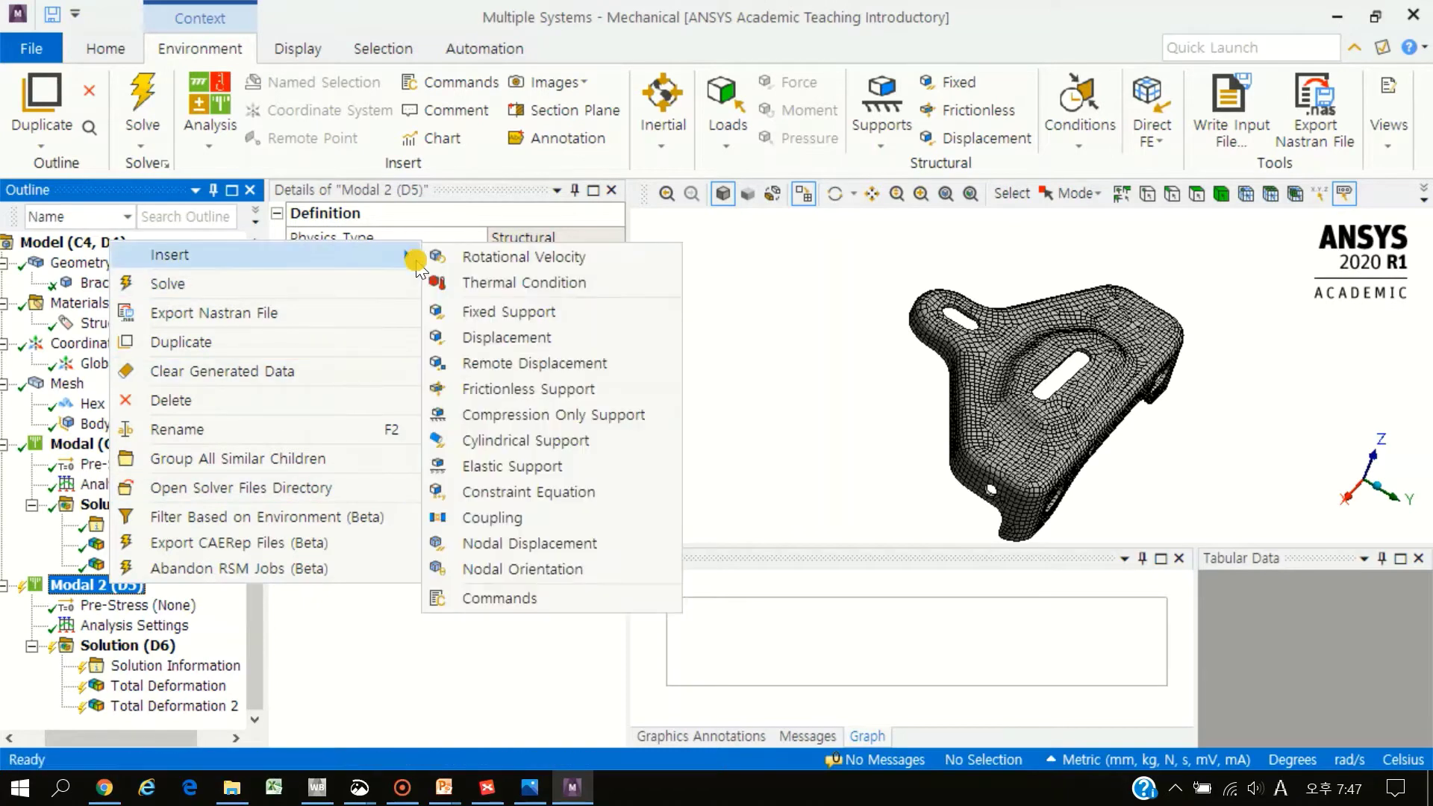
left_click(585, 312)
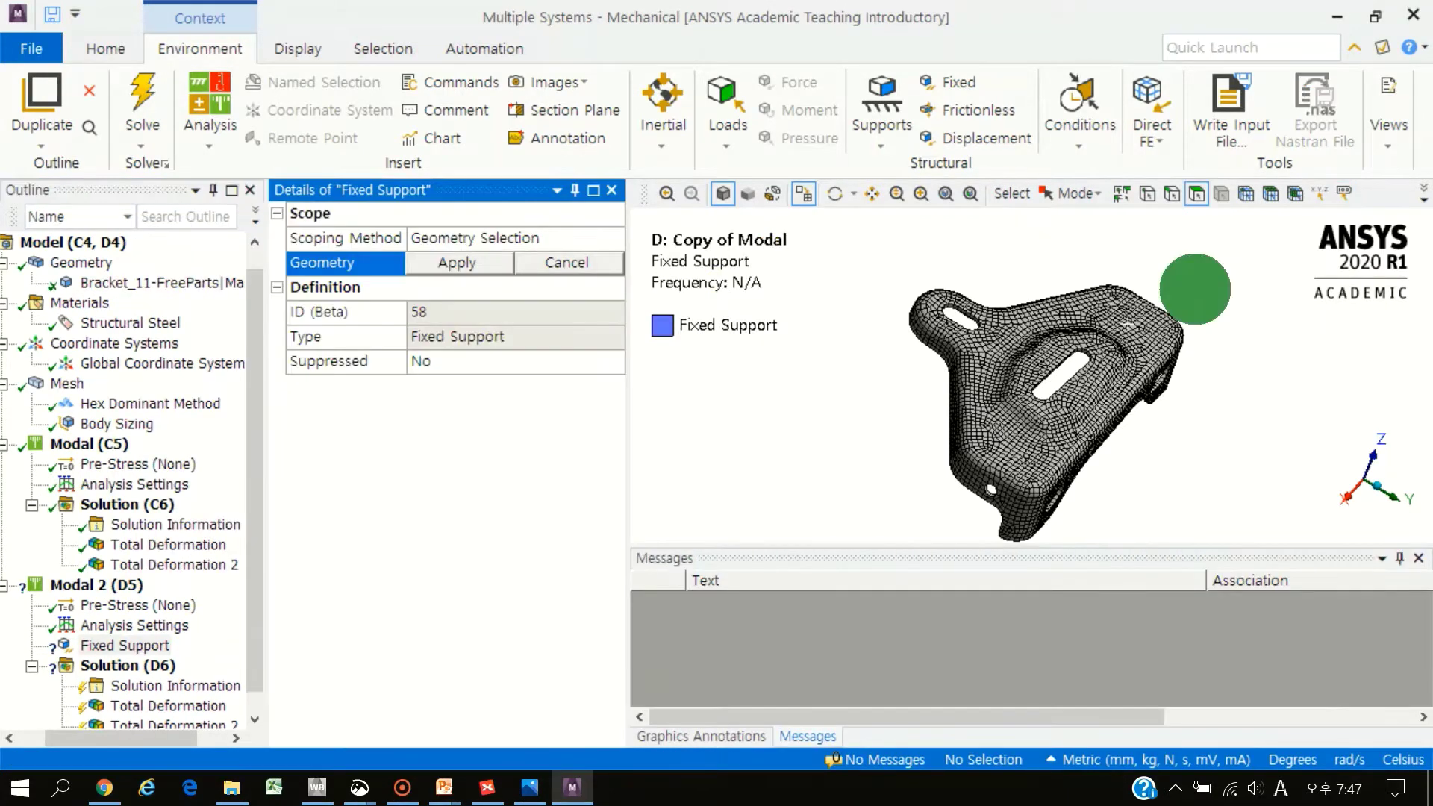
mouse_move(1191, 278)
middle_mouse_down()
mouse_move(1138, 255)
mouse_move(1145, 246)
middle_mouse_up()
scroll(1068, 377, "up", 5)
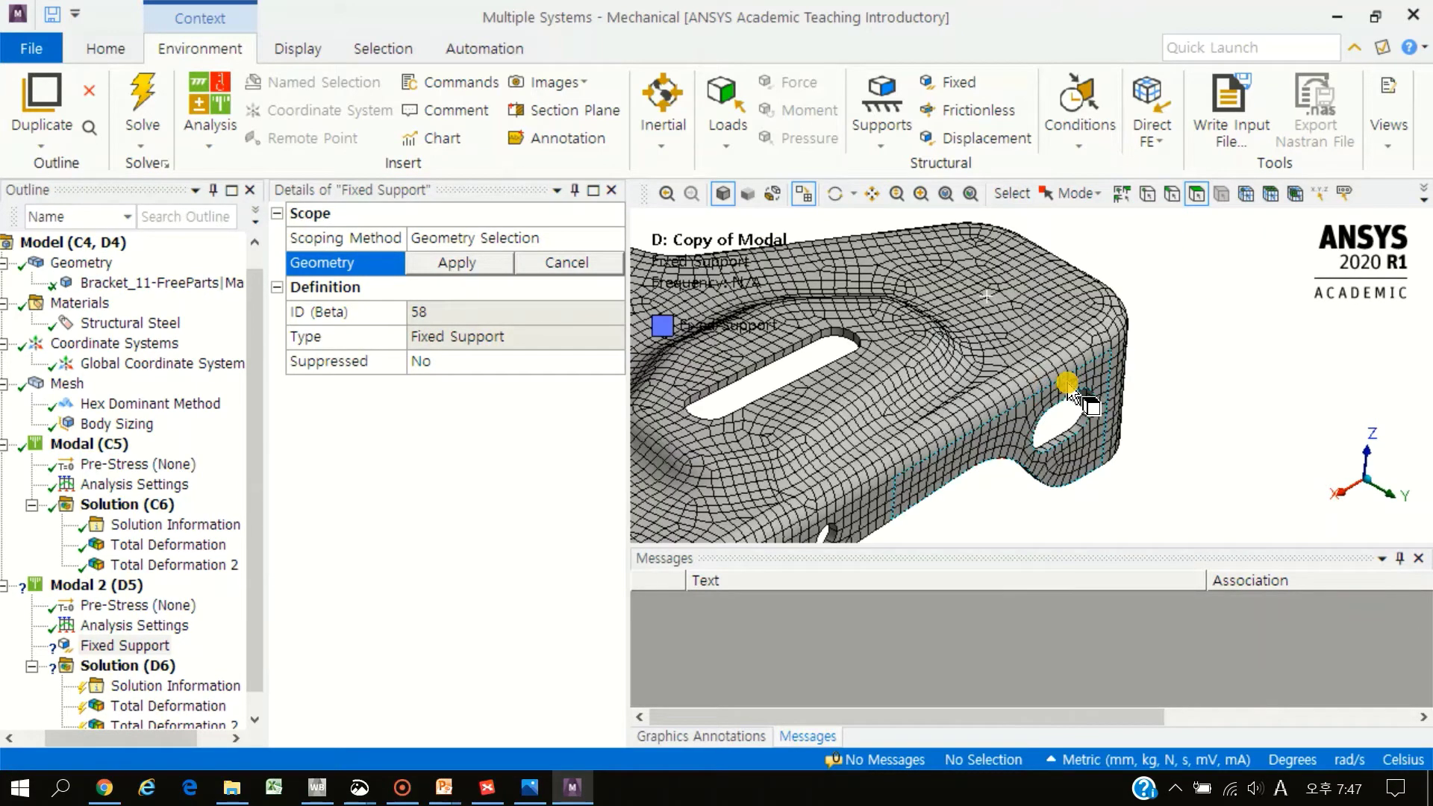
scroll(1089, 388, "up", 3)
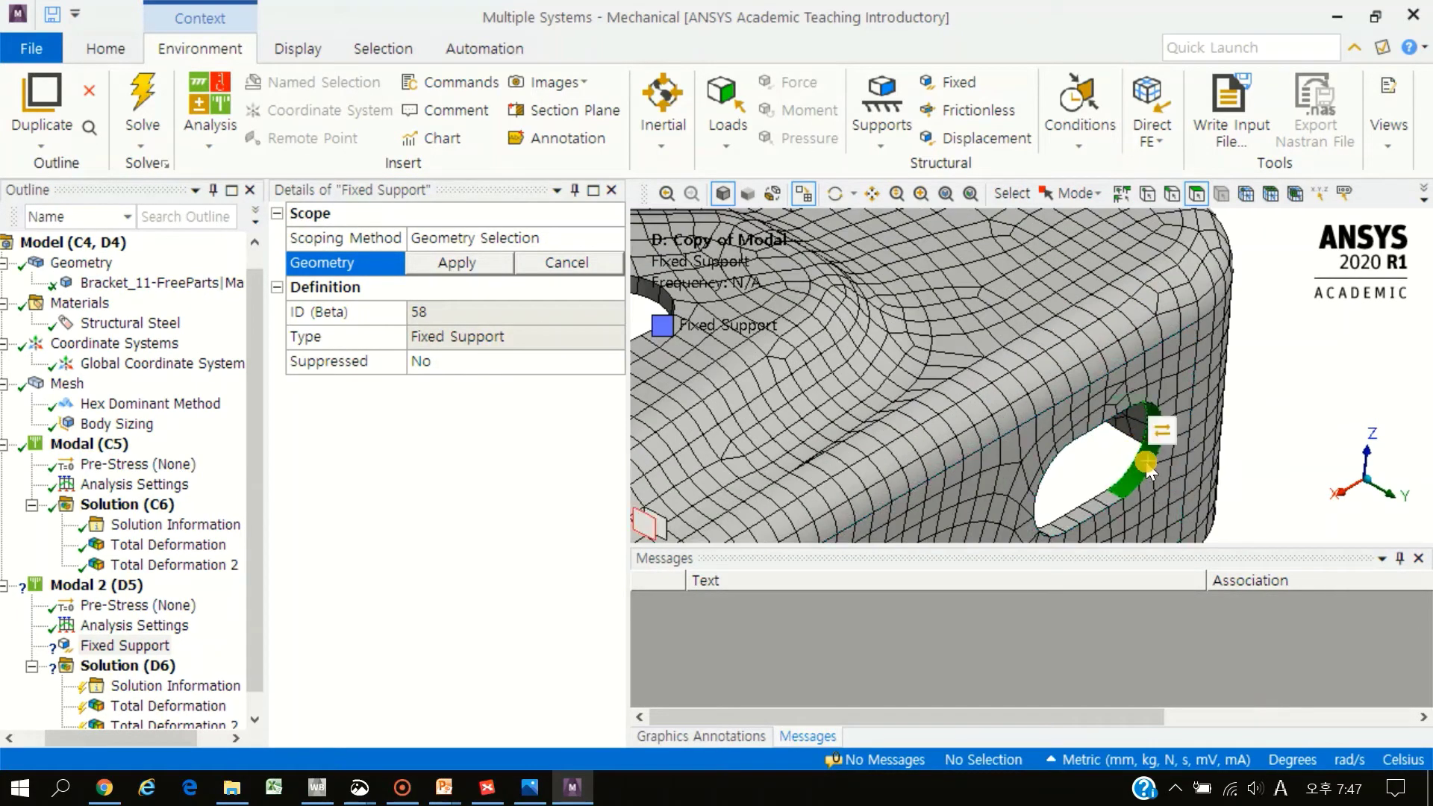
left_click(1117, 508)
left_click(1082, 502, "ctrl")
mouse_move(1082, 501)
middle_mouse_down()
mouse_move(954, 450)
mouse_move(903, 457)
mouse_move(960, 340)
mouse_move(947, 294)
middle_mouse_up()
scroll(939, 317, "up", 2)
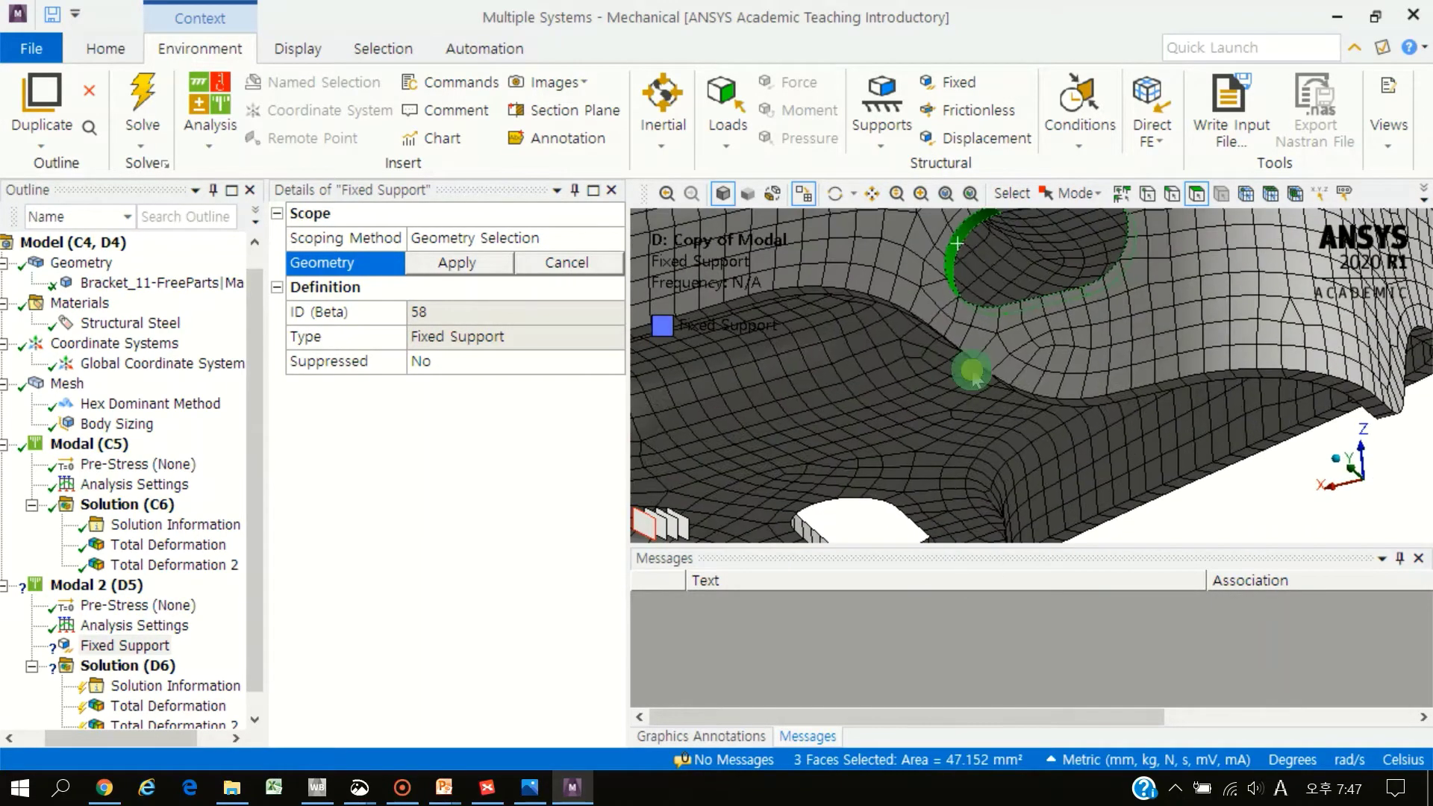
left_click(995, 324, "ctrl")
left_click(993, 318, "ctrl")
Add four slot faces and apply the Fixed Support to all 8 selected faces
scroll(993, 317, "down", 5)
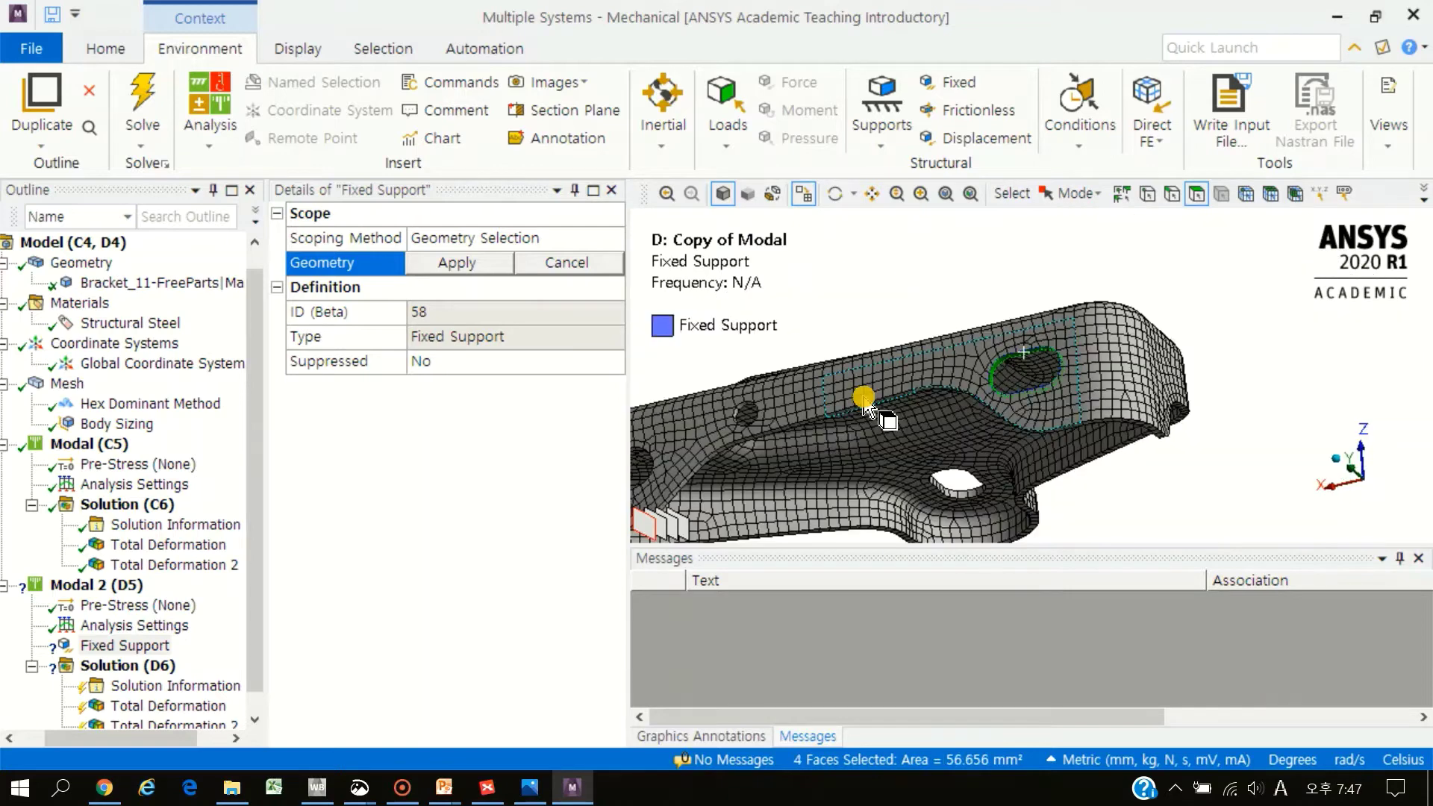
middle_click_drag(993, 317, 1201, 291)
right_click_drag(874, 406, 1040, 298)
left_click(1035, 282, "ctrl")
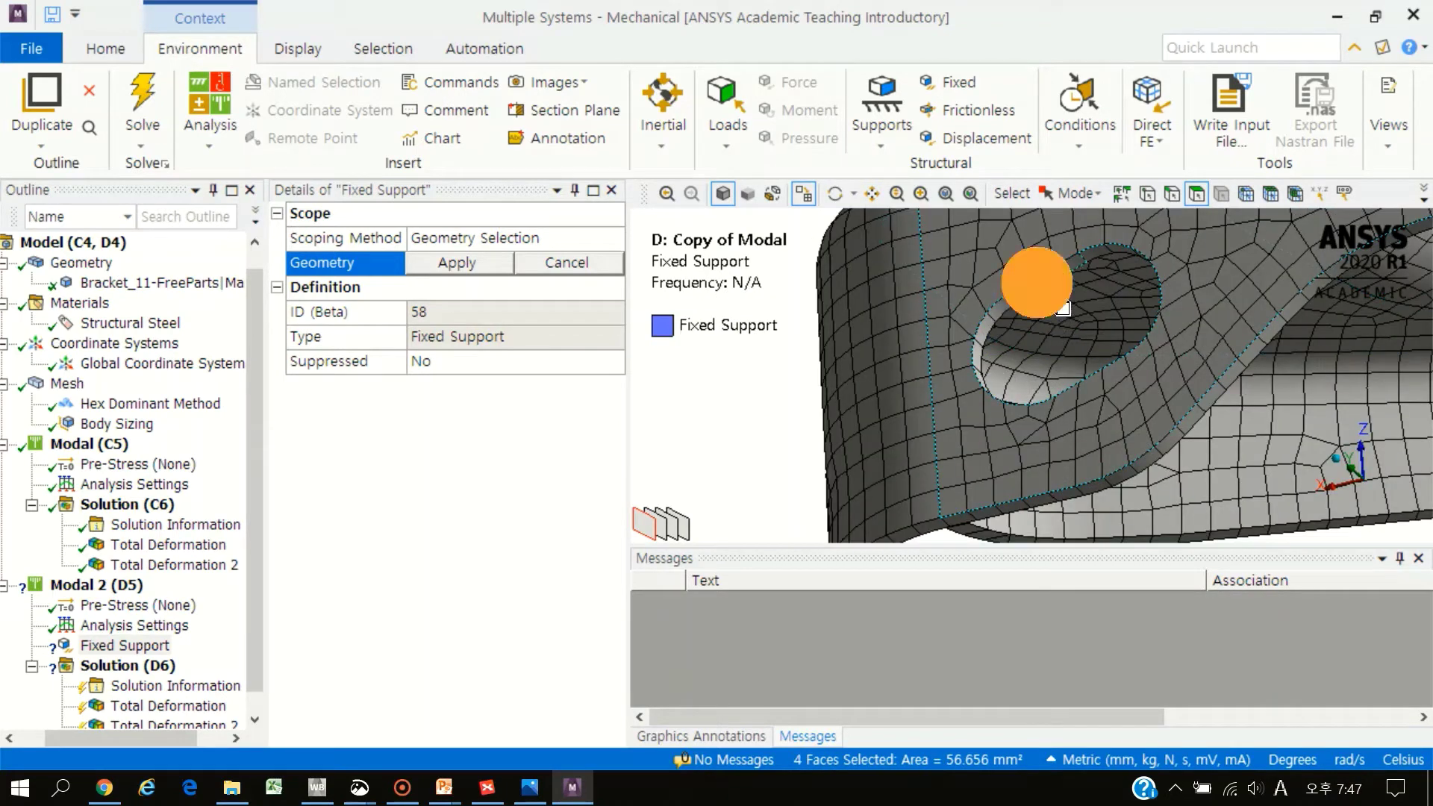
left_click(1067, 295, "ctrl")
left_click(1097, 252, "ctrl")
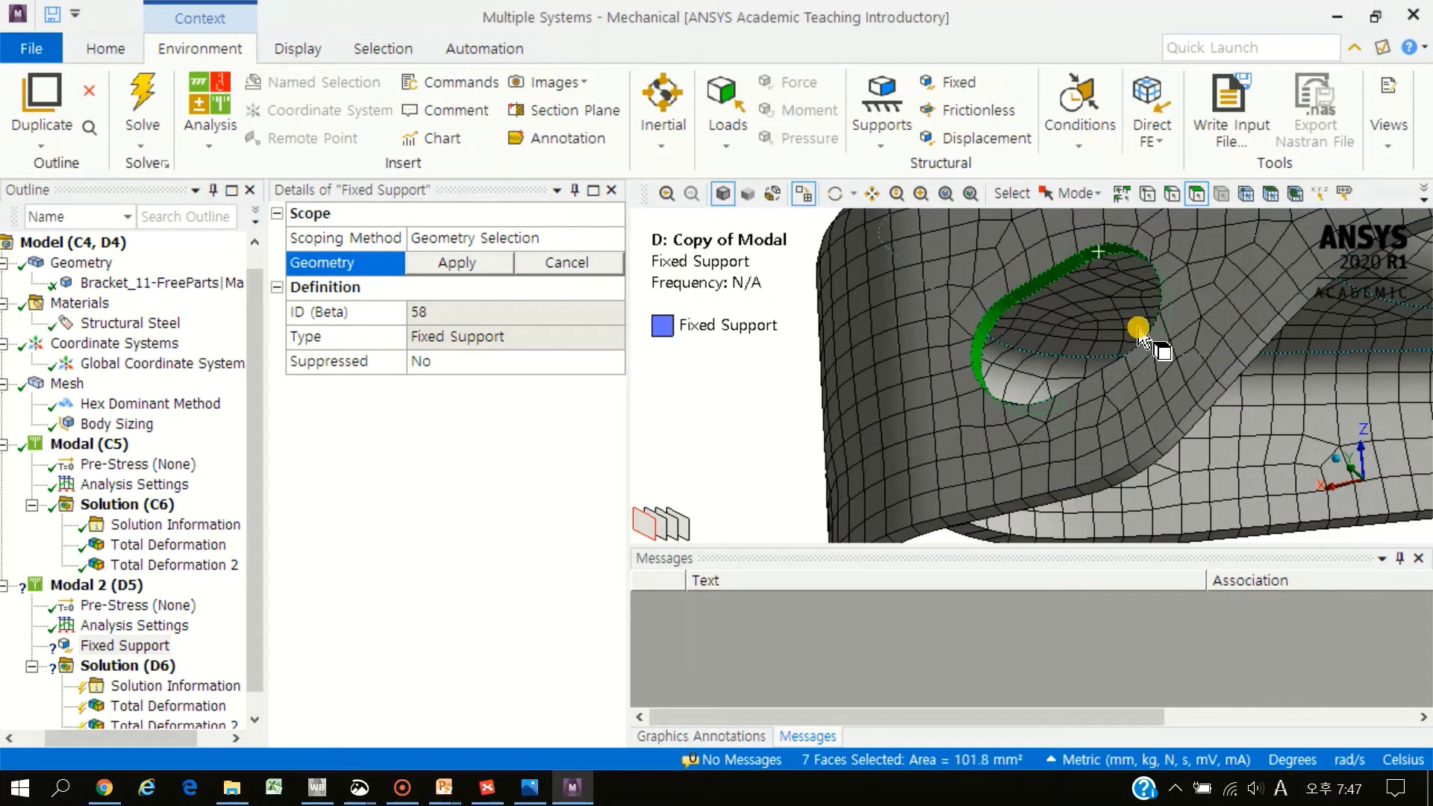
middle_click_drag(1135, 326, 1270, 384)
left_click(1098, 369, "ctrl")
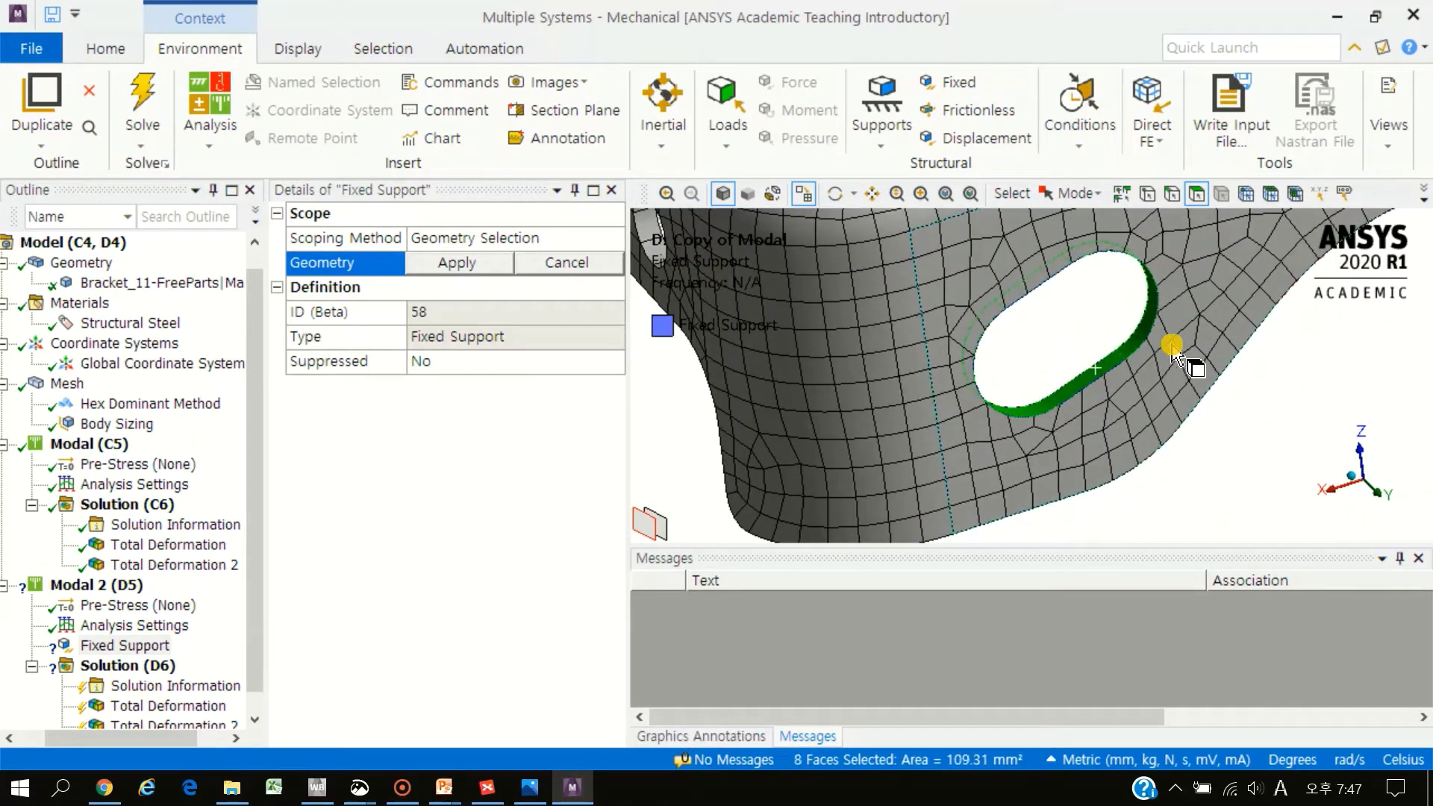
left_click(451, 261)
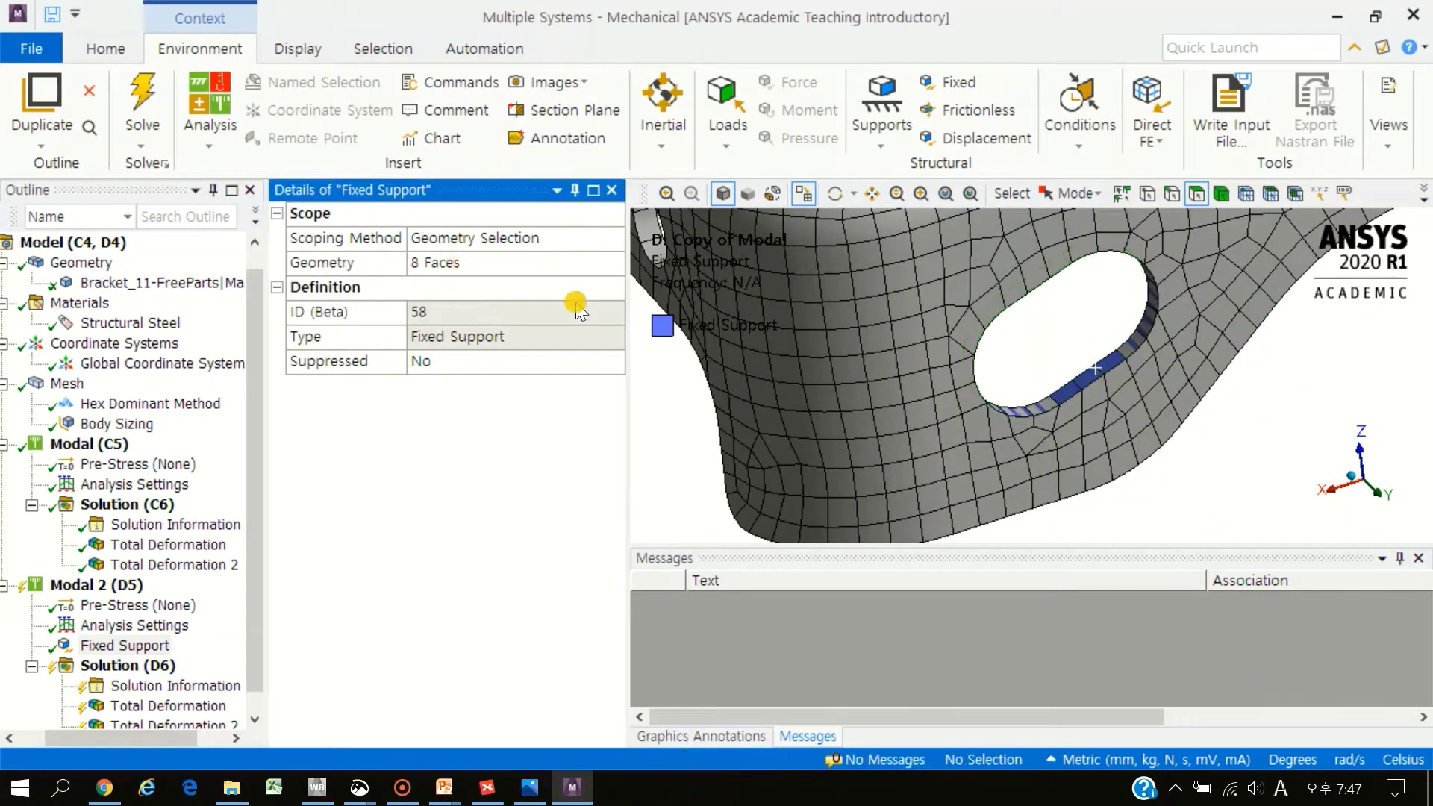
scroll(1045, 358, "down", 3)
middle_click_drag(1151, 409, 935, 424)
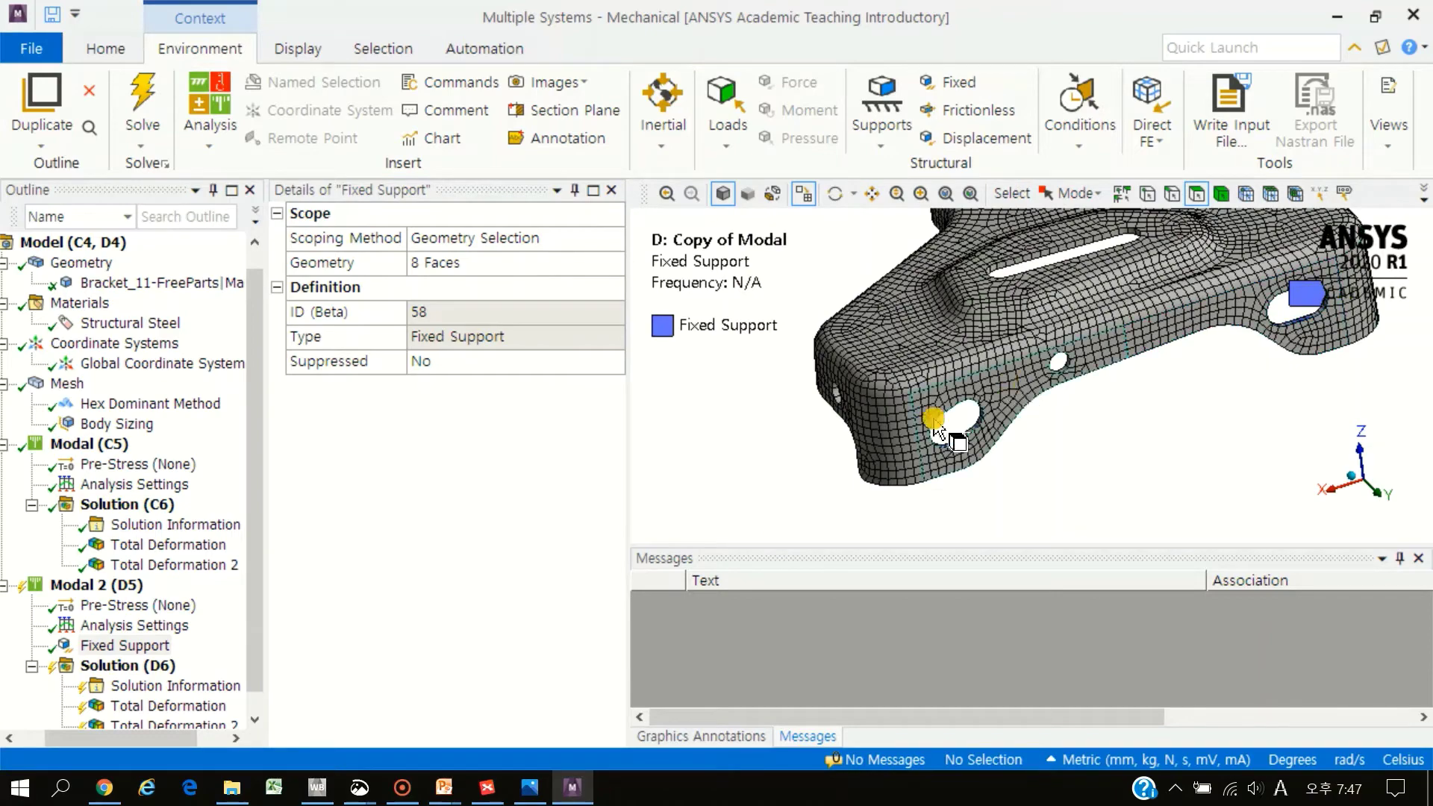
middle_click_drag(1097, 366, 1078, 451)
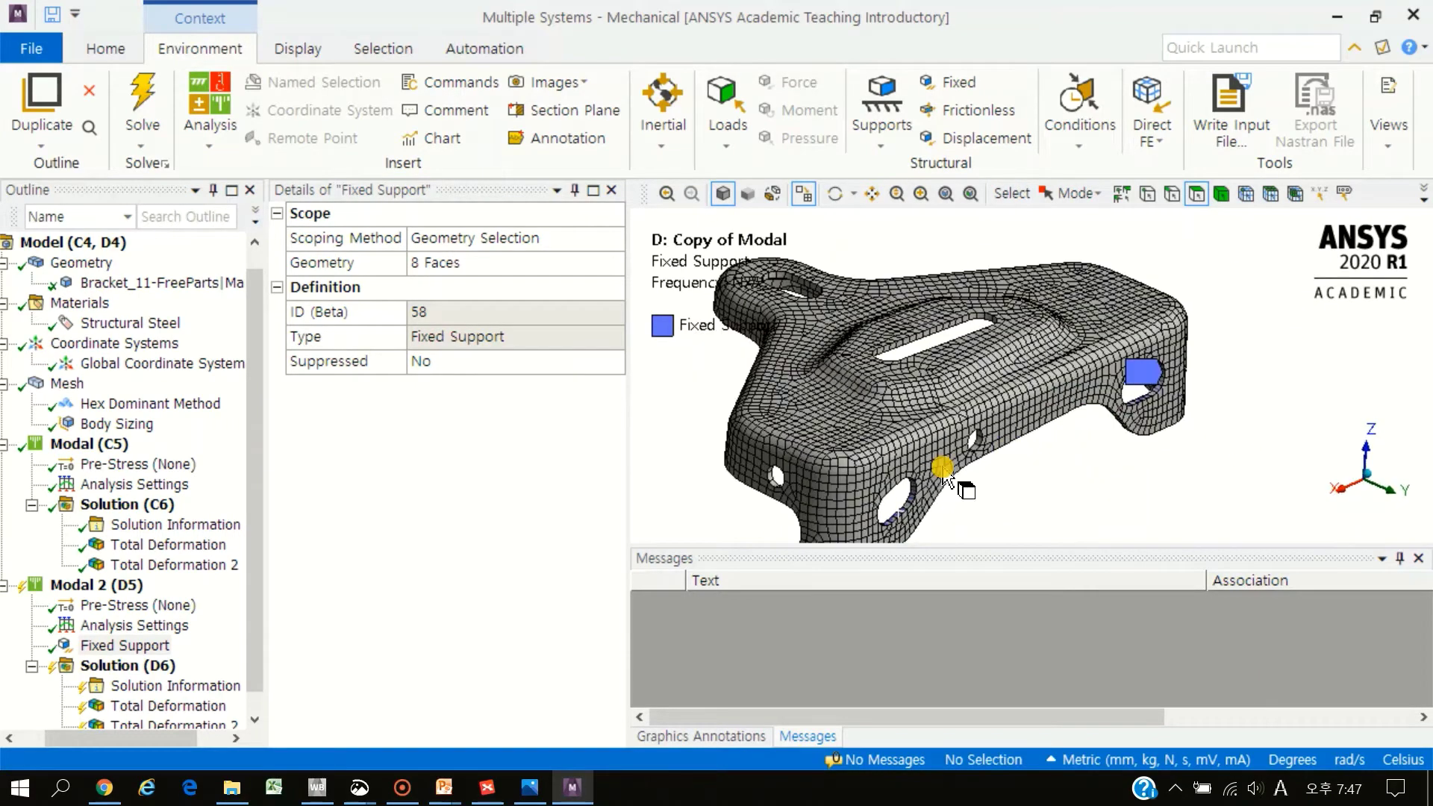
mouse_move(943, 468)
middle_mouse_down()
mouse_move(986, 385)
mouse_move(1109, 401)
mouse_move(1015, 406)
mouse_move(1070, 368)
mouse_move(1156, 379)
mouse_move(1147, 400)
middle_mouse_up()
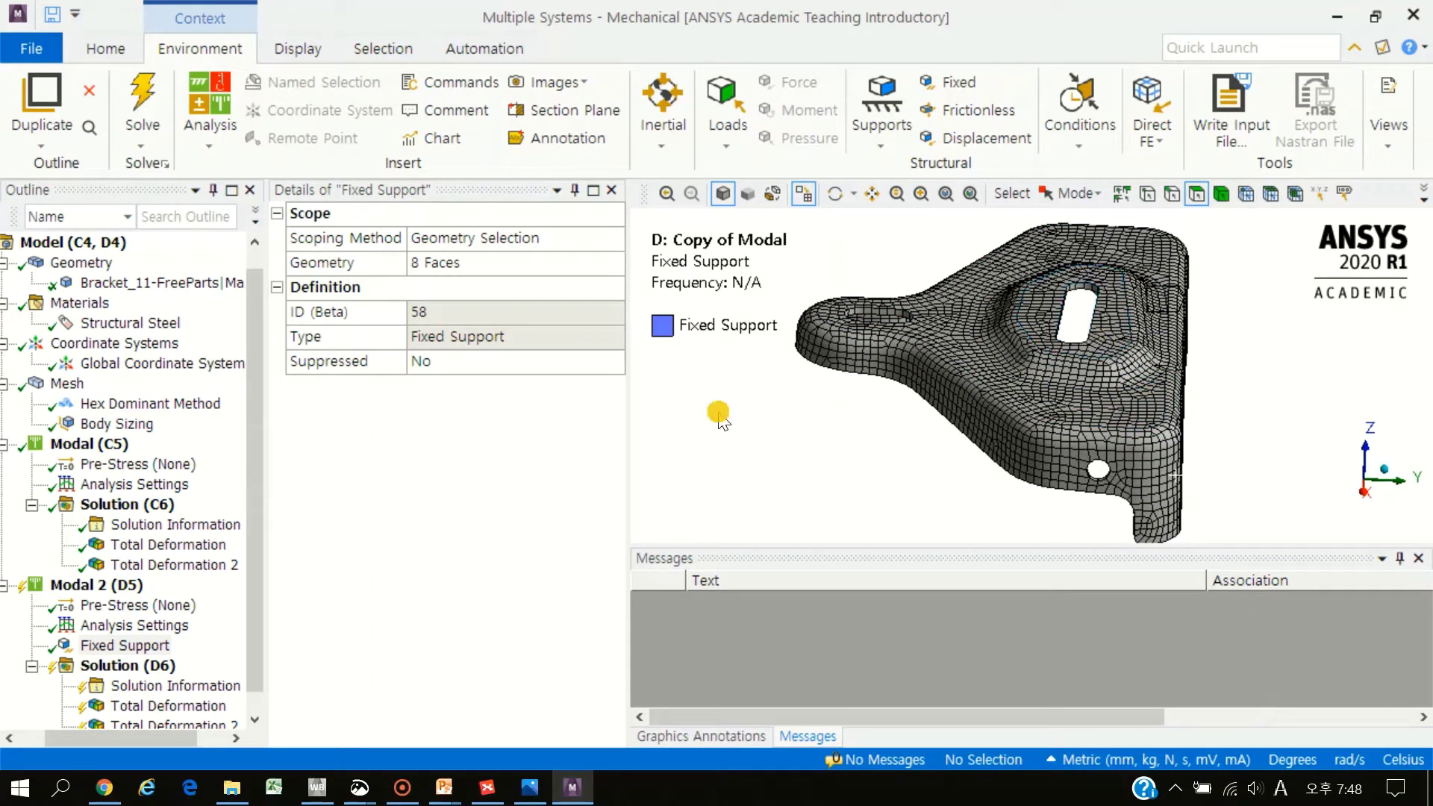
Set Limit Search to Range to No in Modal 2's Analysis Settings
left_click(131, 668)
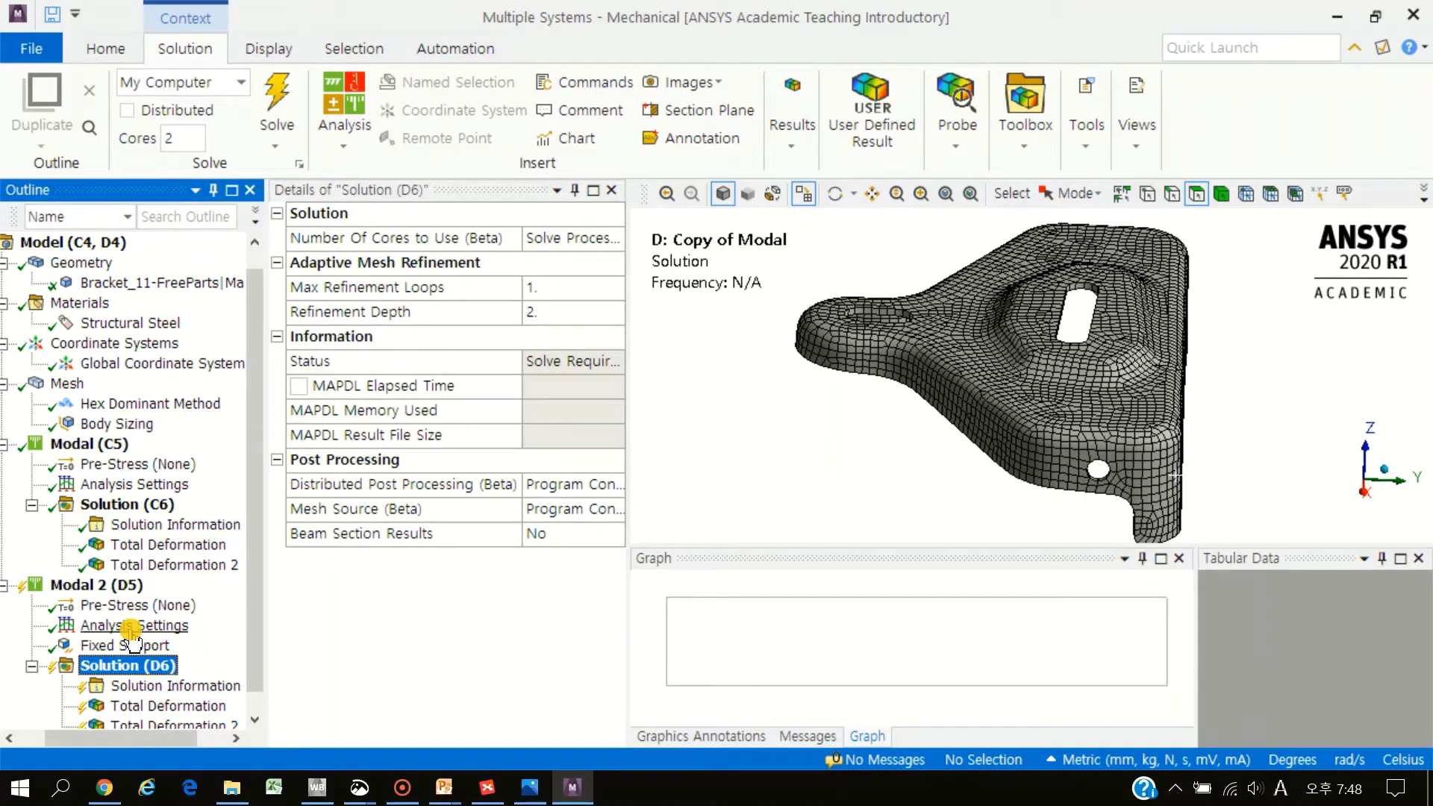
left_click(132, 628)
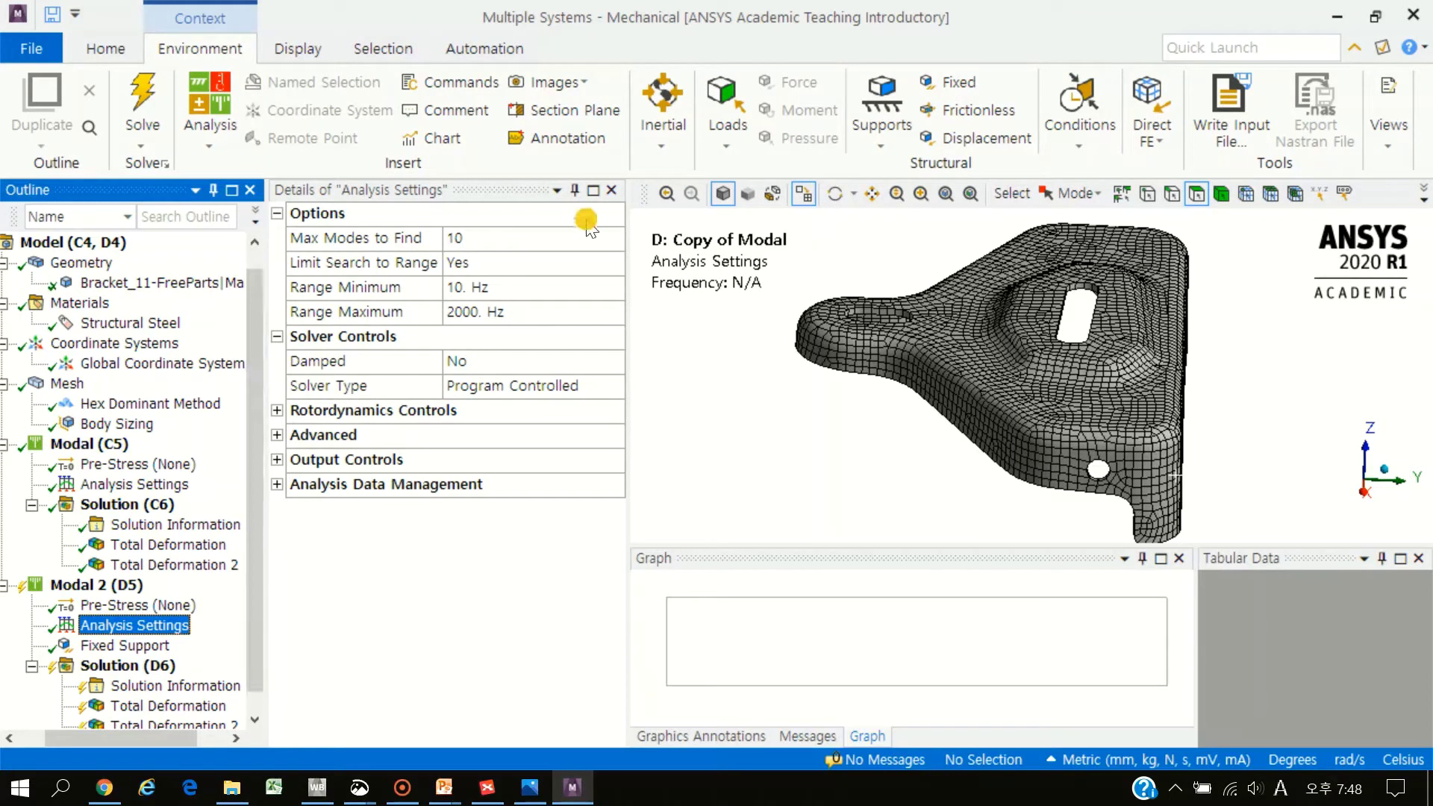
left_click(604, 265)
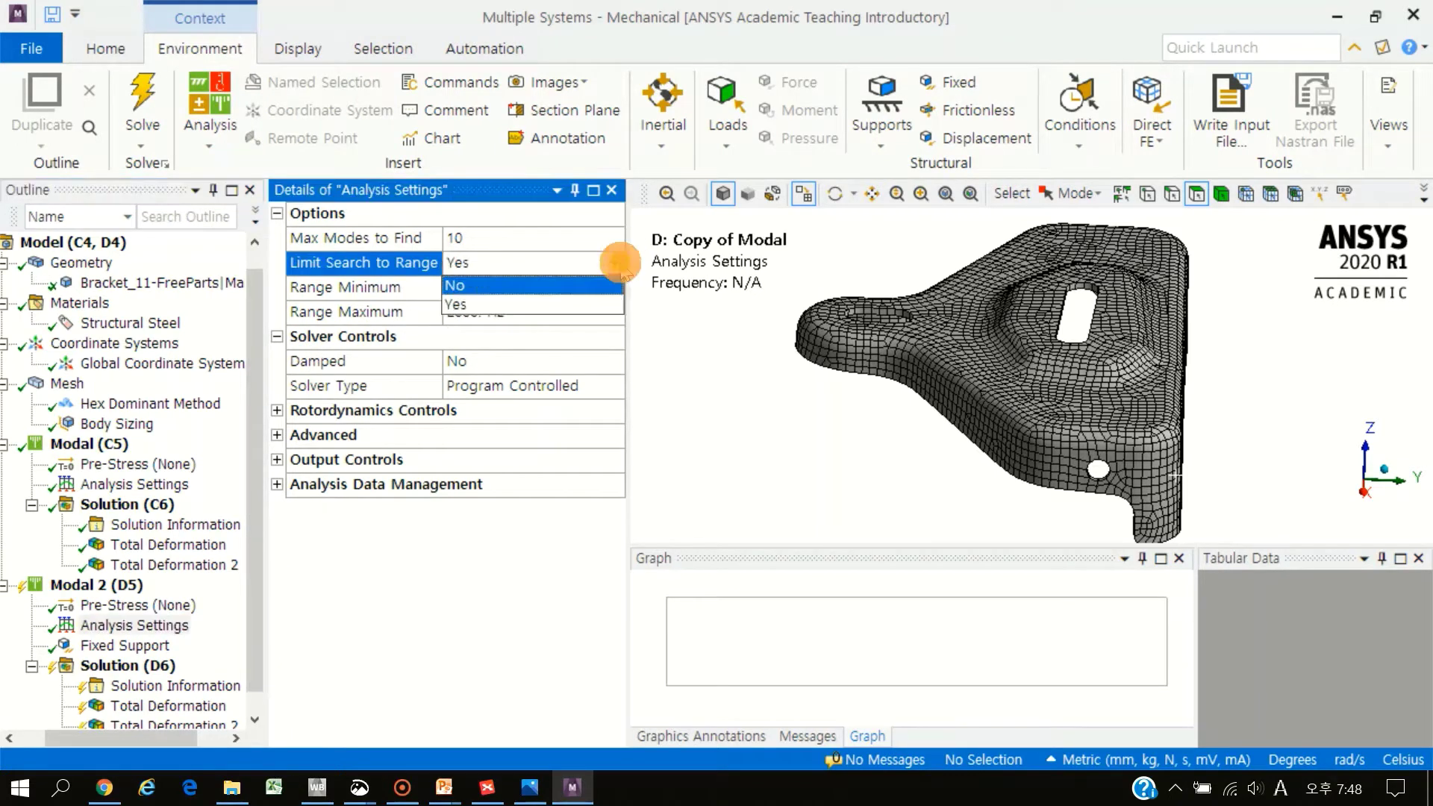
left_click(476, 286)
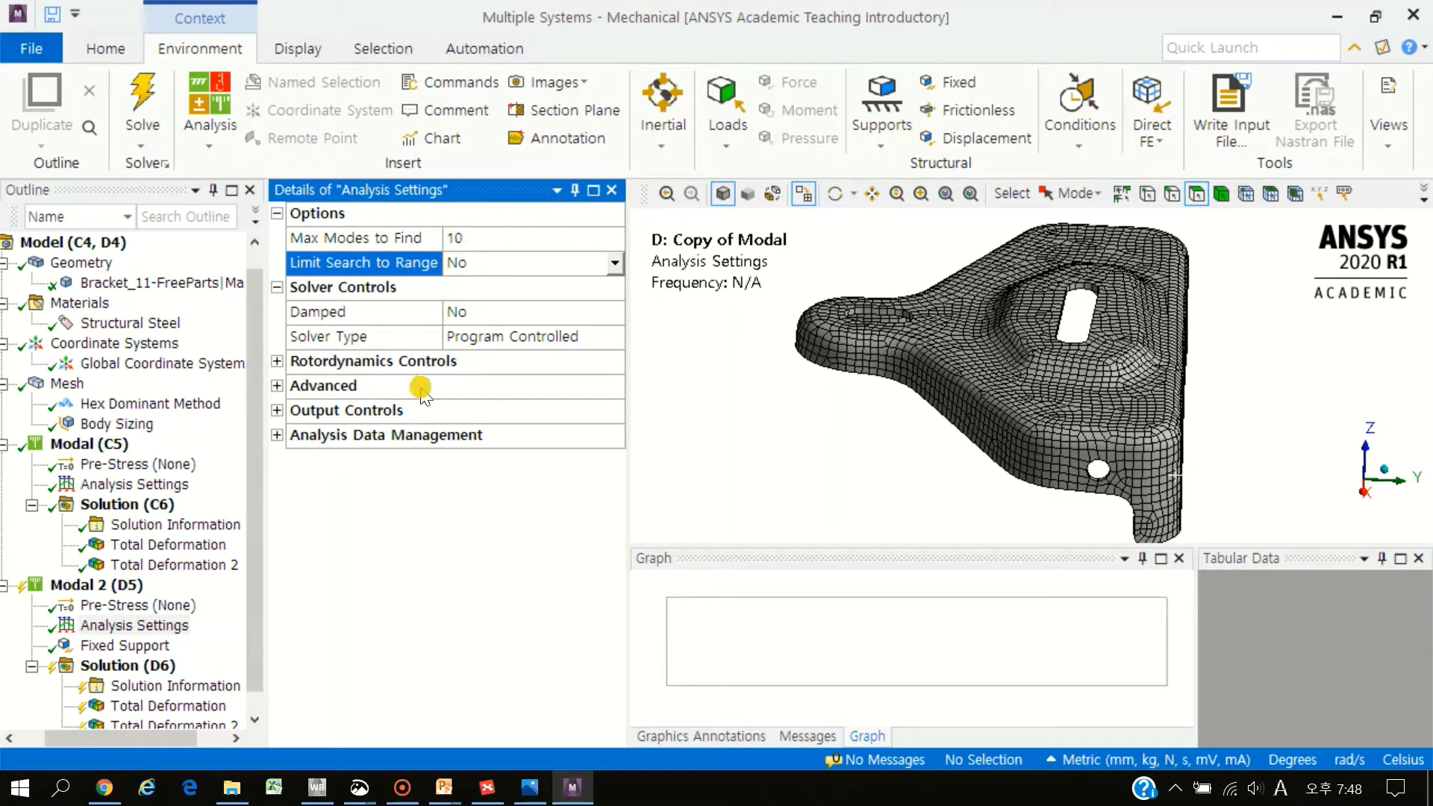
left_click(144, 666)
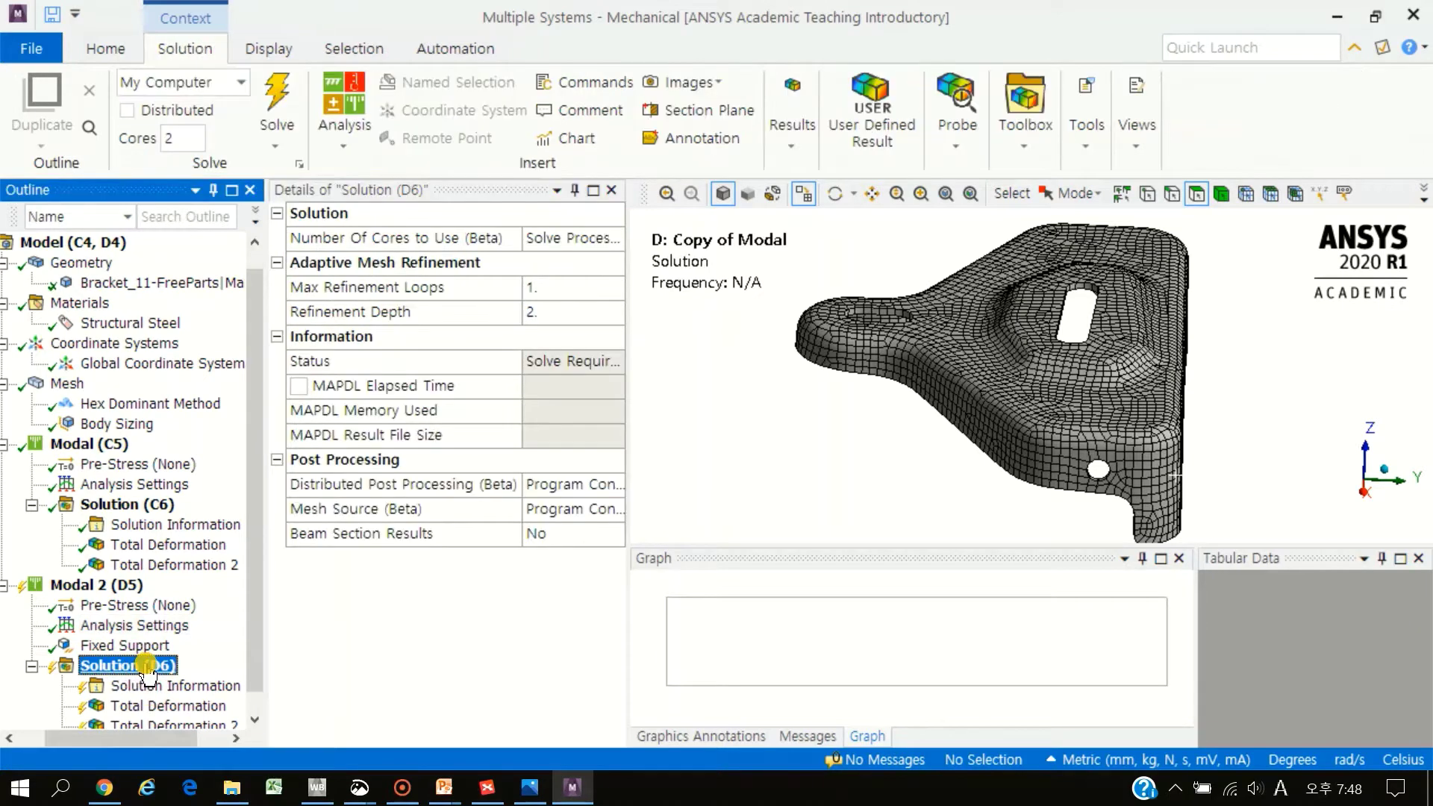
right_click(144, 666)
Solve Solution (D6), producing ten mode frequencies starting at 321.66 Hz
left_click(254, 529)
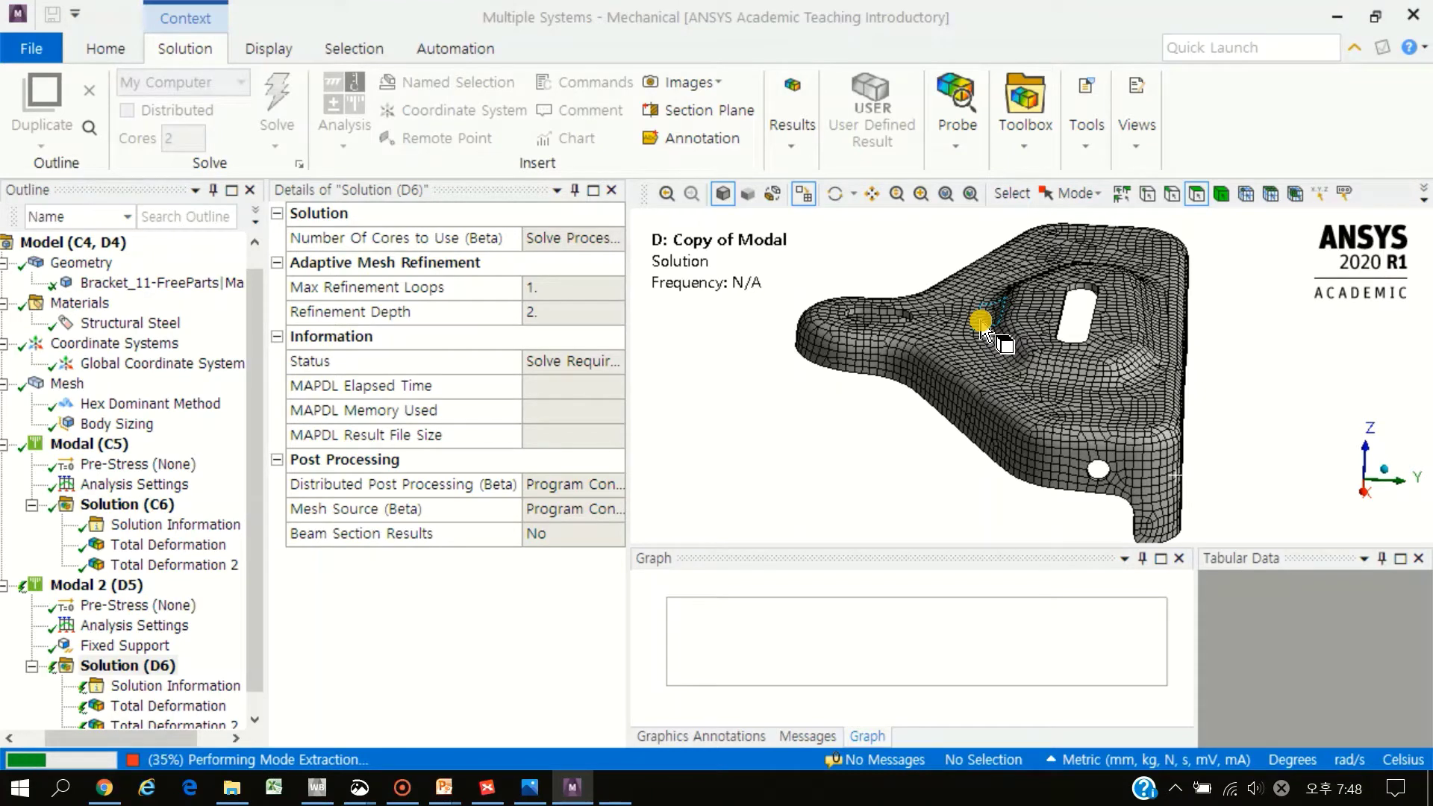
middle_click_drag(982, 328, 1049, 497)
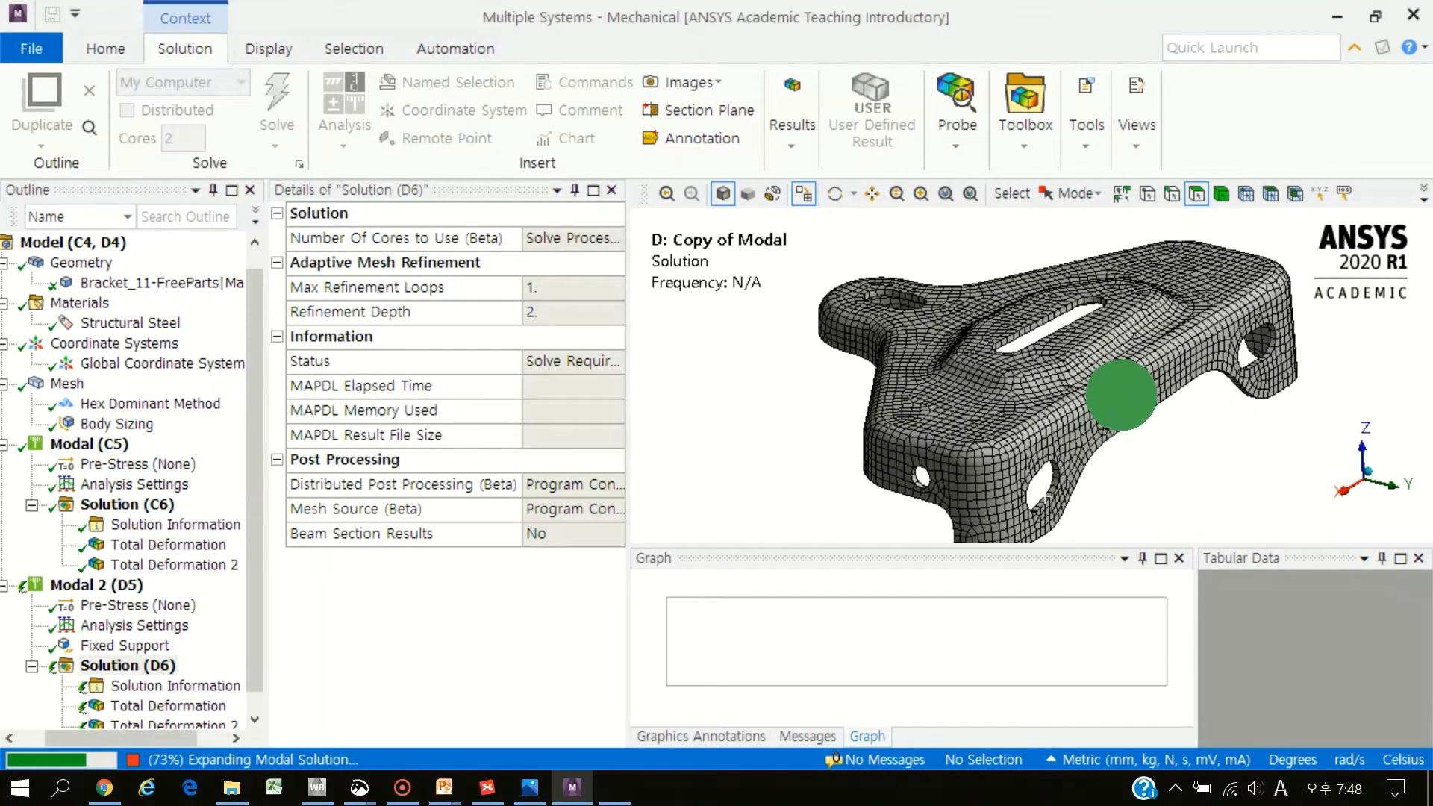
scroll(1146, 373, "down", 2)
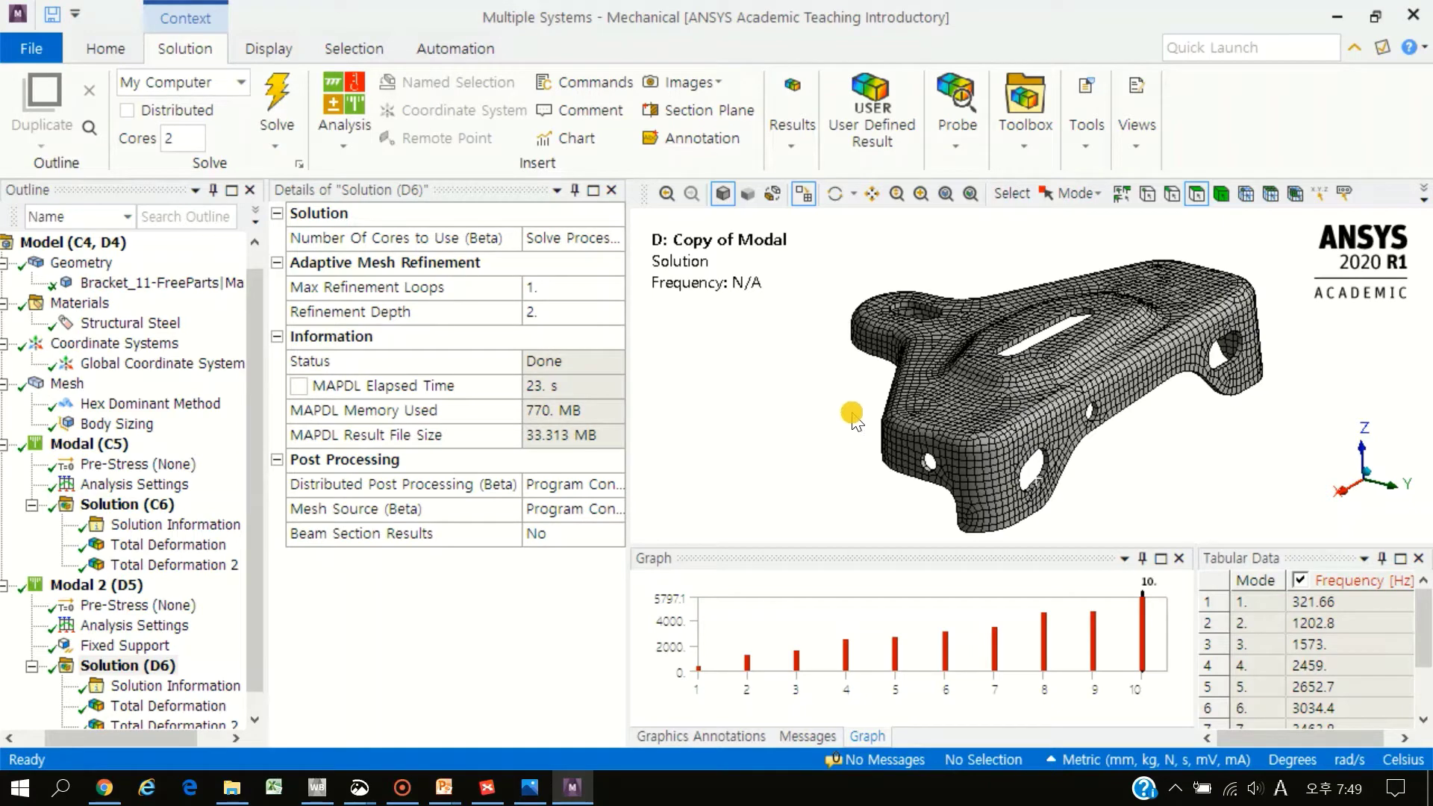
left_click(1411, 606)
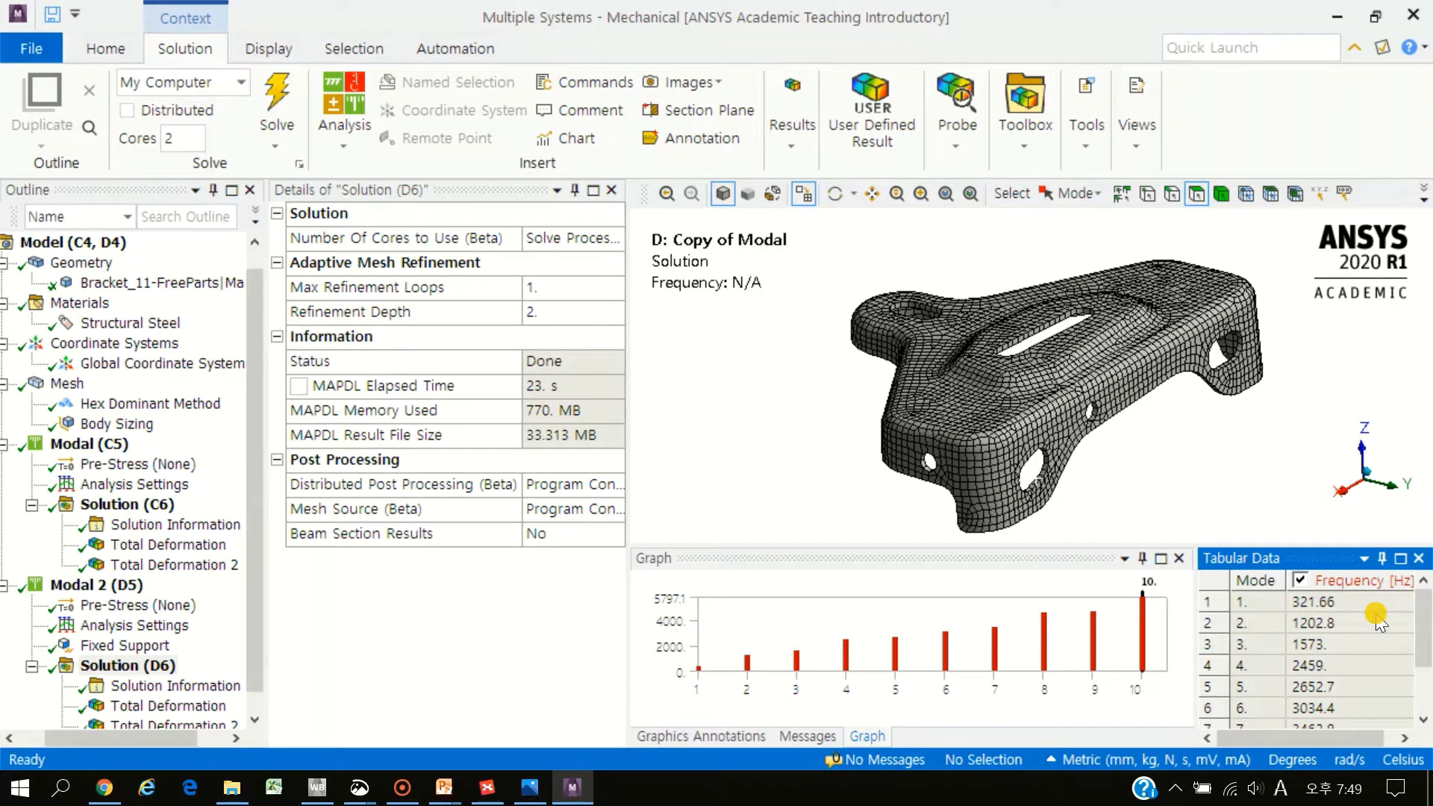
left_click_drag(1411, 595, 1411, 635)
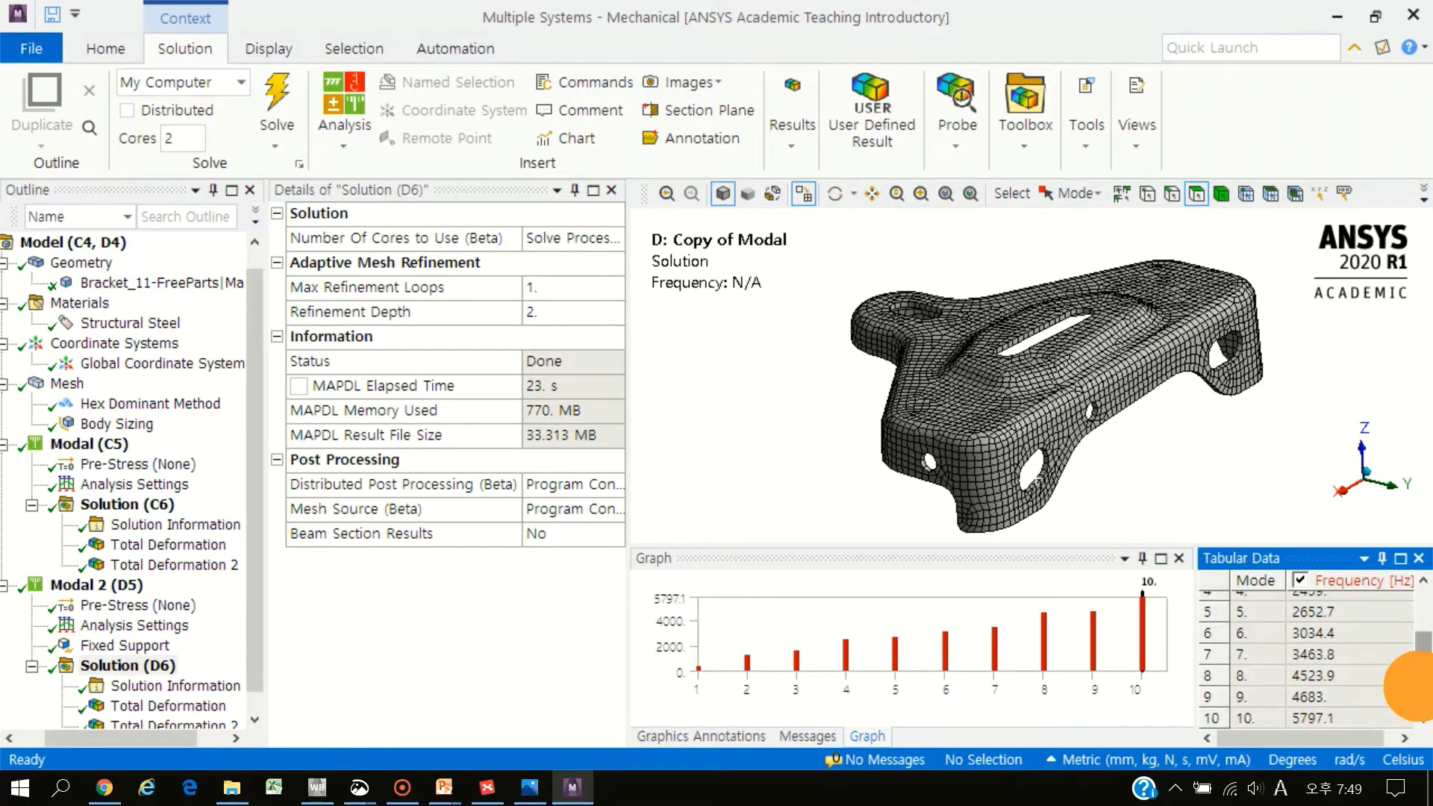
left_click_drag(1418, 675, 1418, 629)
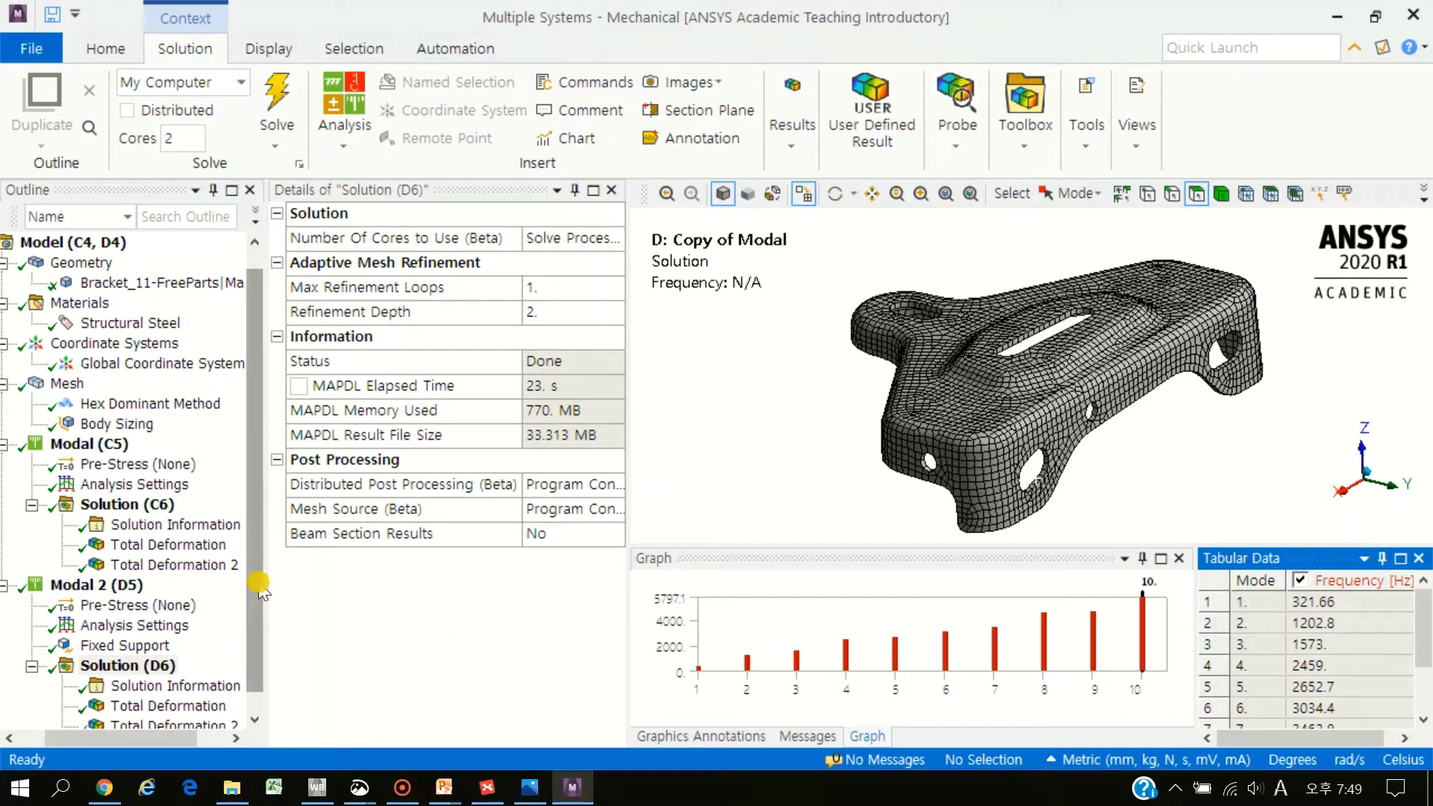
left_click(127, 666)
left_click_drag(154, 739, 180, 743)
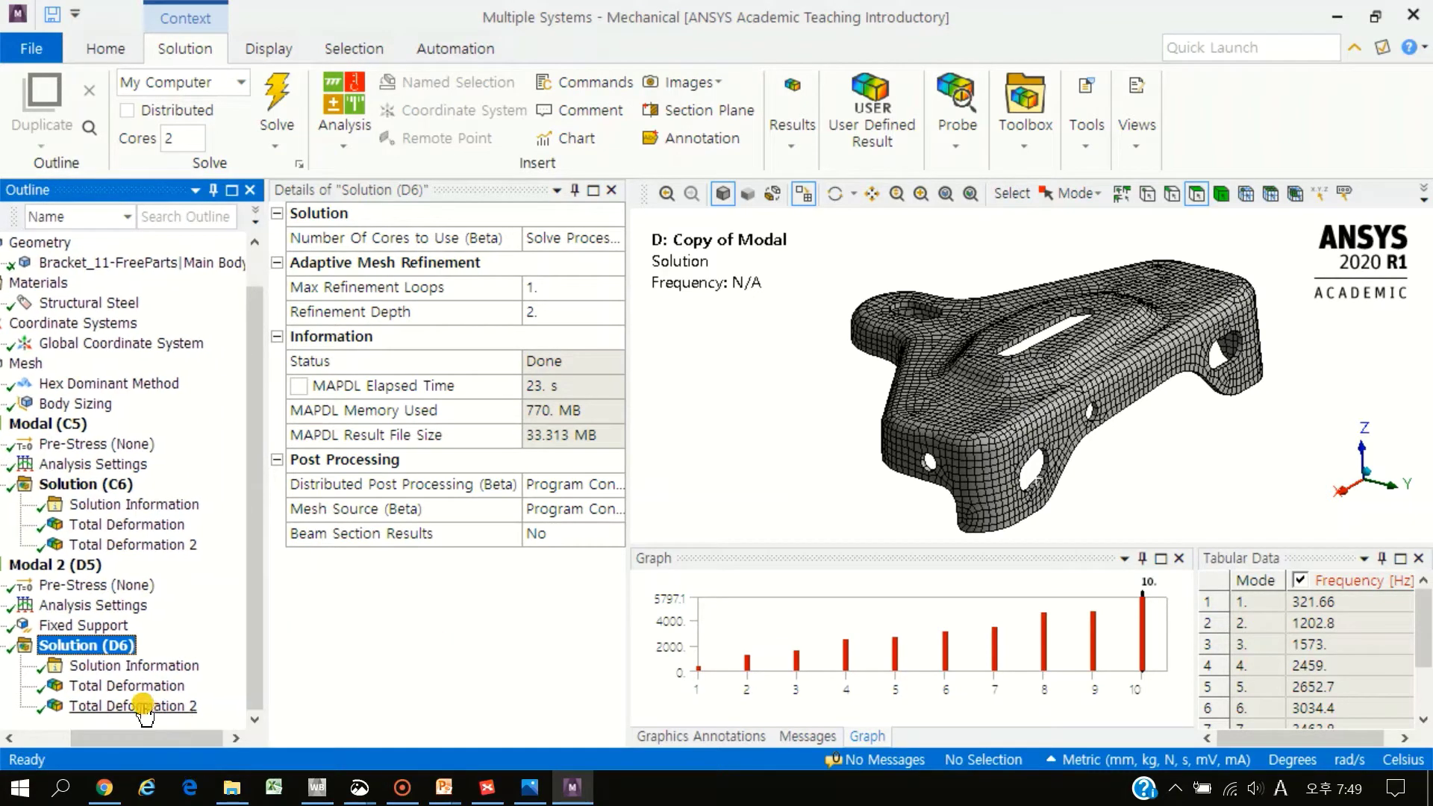
Show and animate Modal 2's mode-1 Total Deformation at 321.66 Hz, peaking at 275.48 mm
left_click(138, 687)
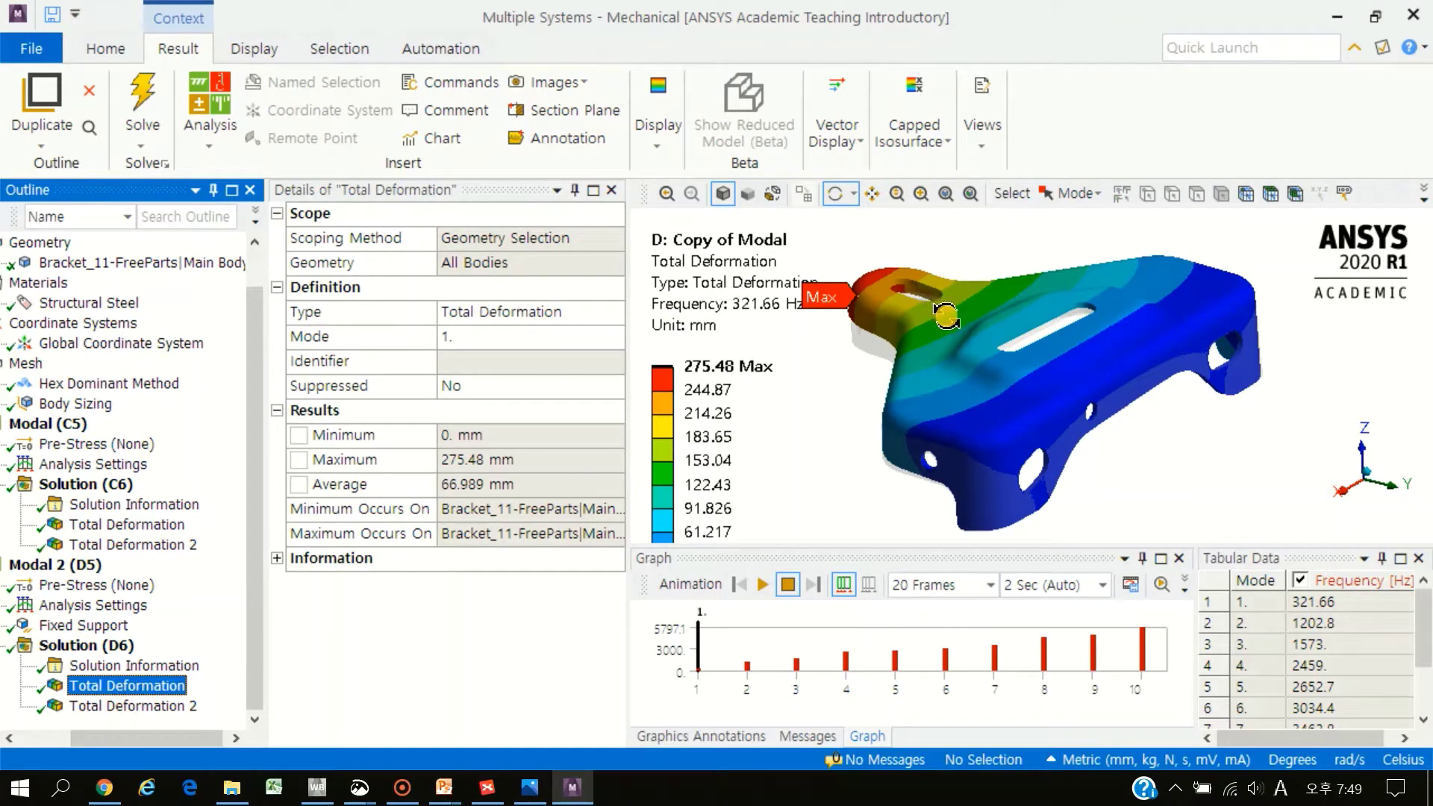
left_click_drag(946, 317, 796, 316)
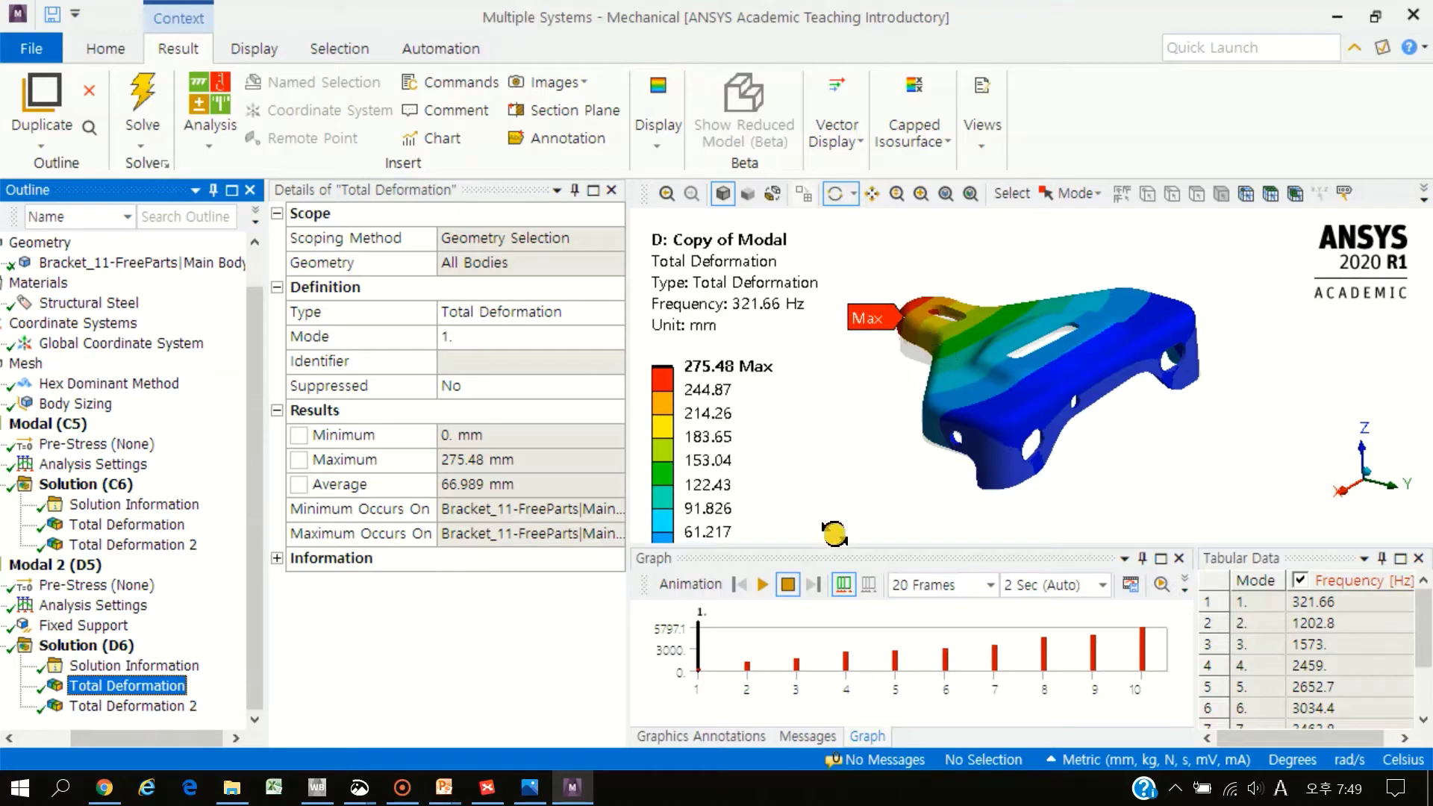
left_click(762, 583)
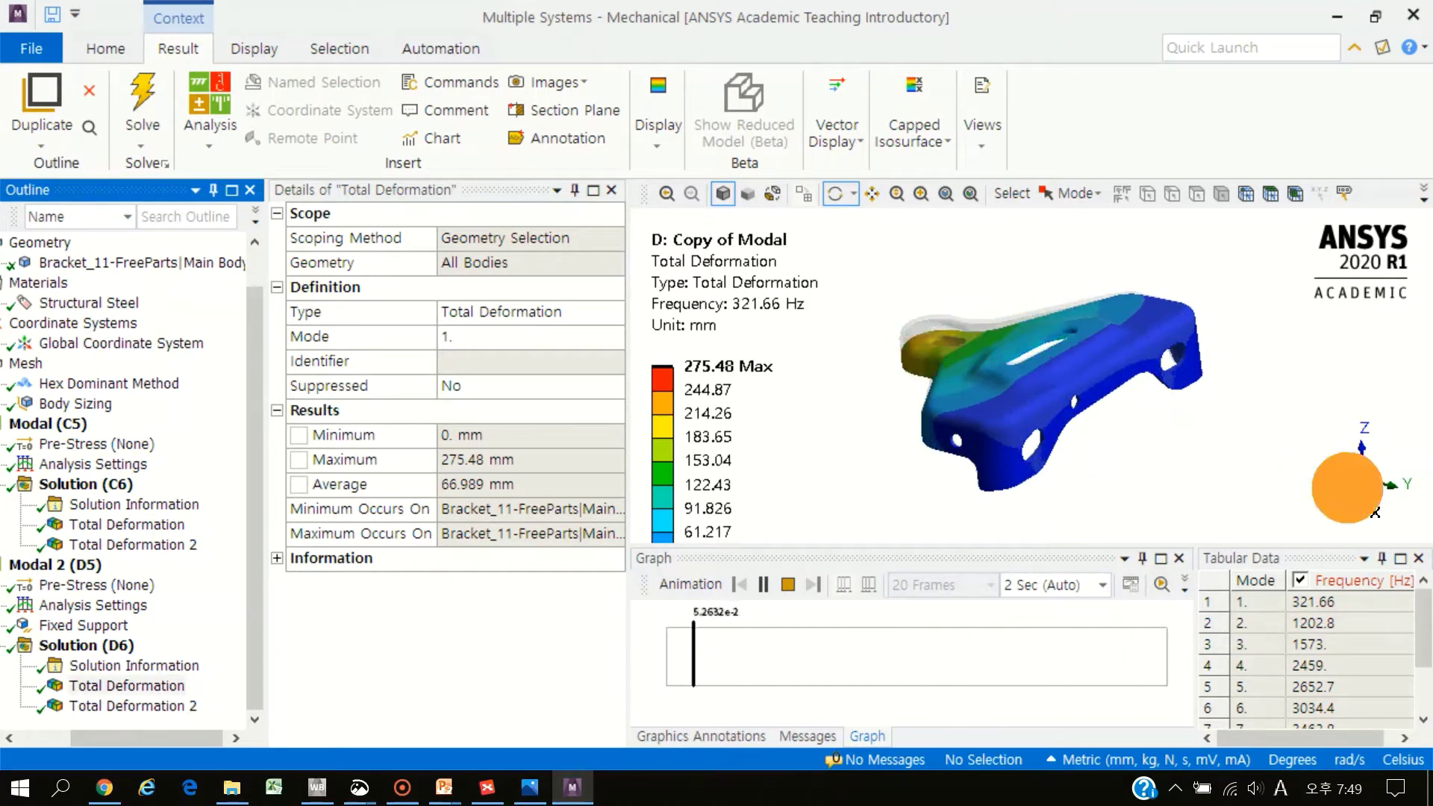
left_click_drag(1337, 480, 1084, 404)
scroll(1084, 404, "up", 2)
scroll(1090, 388, "up", 2)
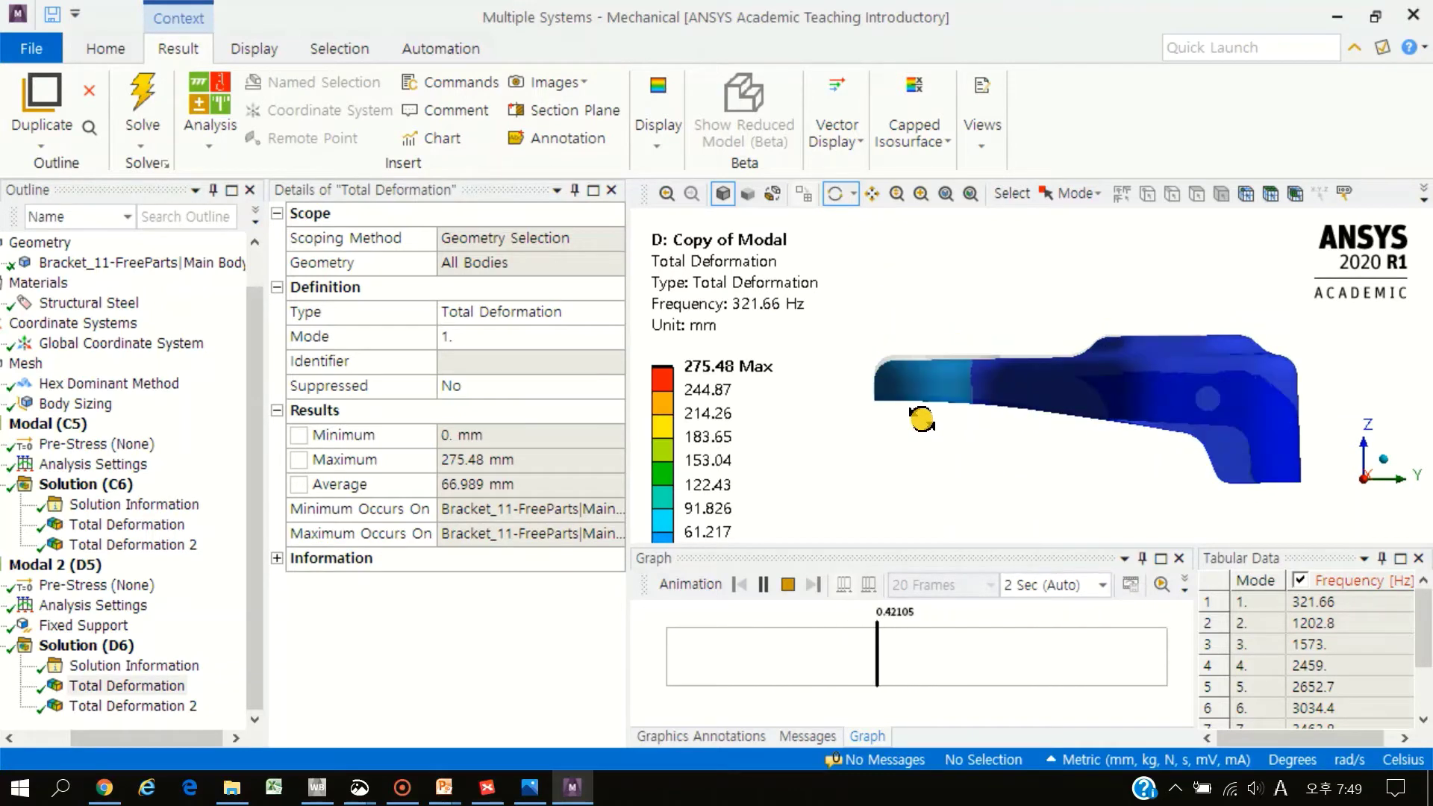
mouse_move(1213, 231)
left_mouse_down()
mouse_move(978, 354)
mouse_move(1029, 371)
mouse_move(979, 346)
mouse_move(969, 368)
left_mouse_up()
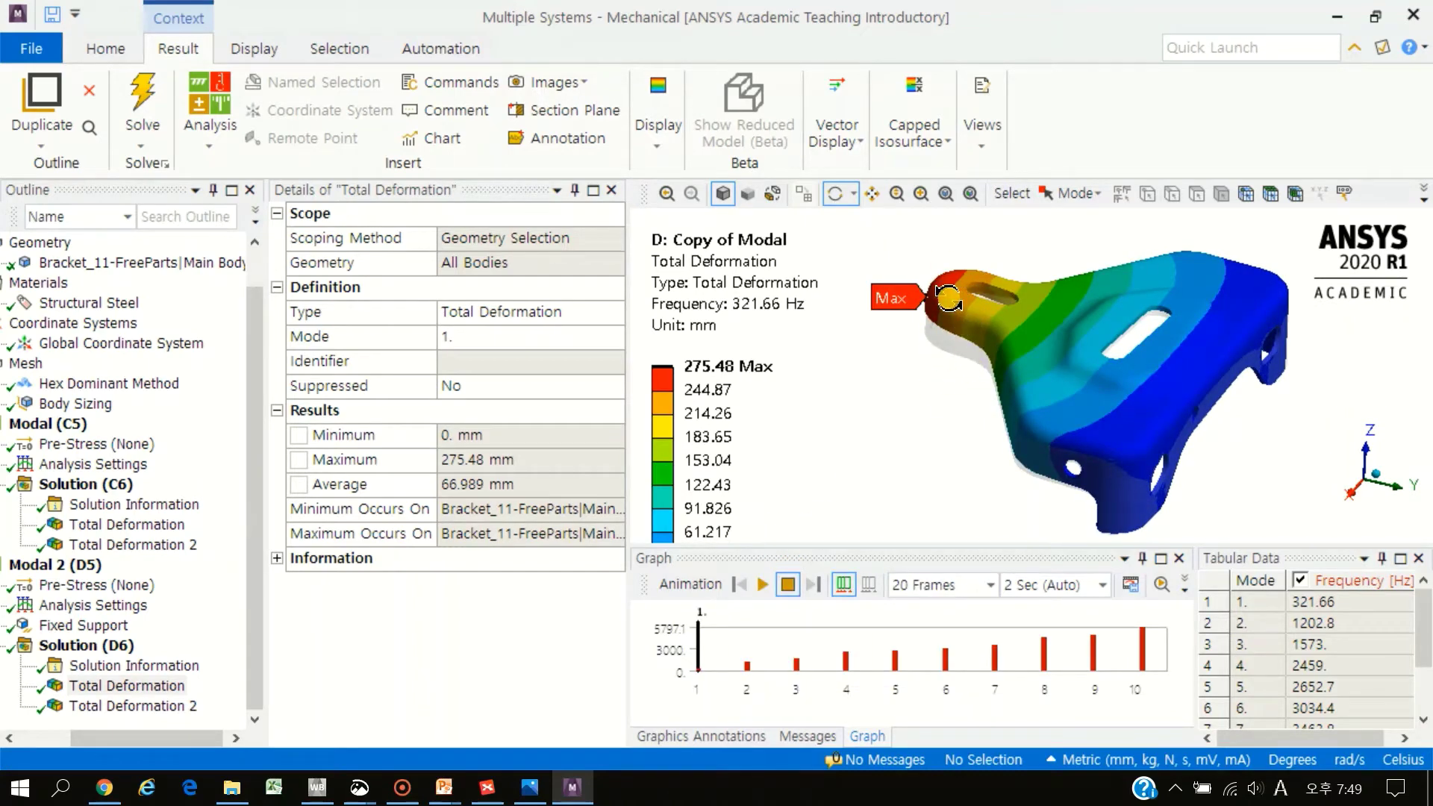
Switch the deformation plot to vector arrows and try uniform-length vectors
left_click(855, 149)
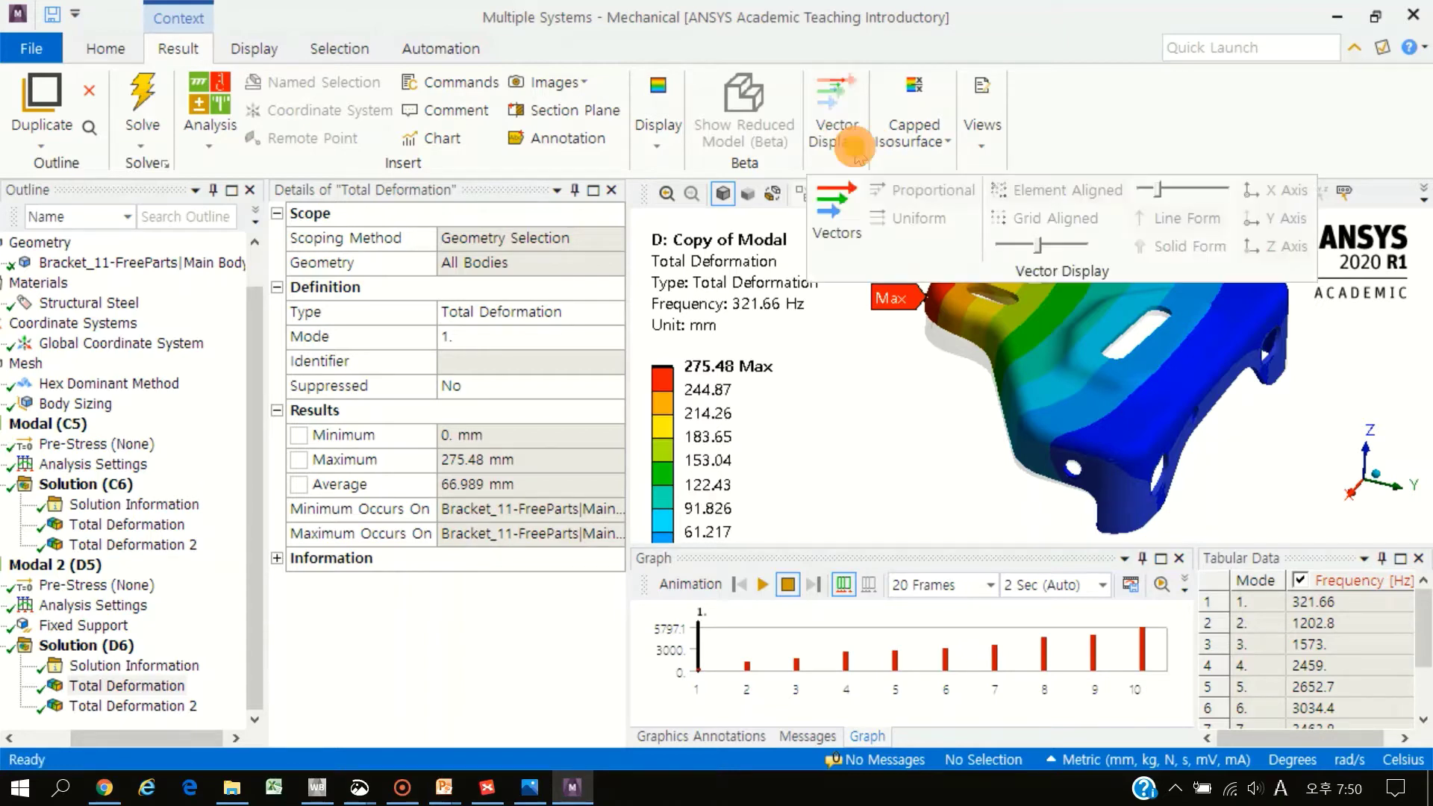
left_click(840, 218)
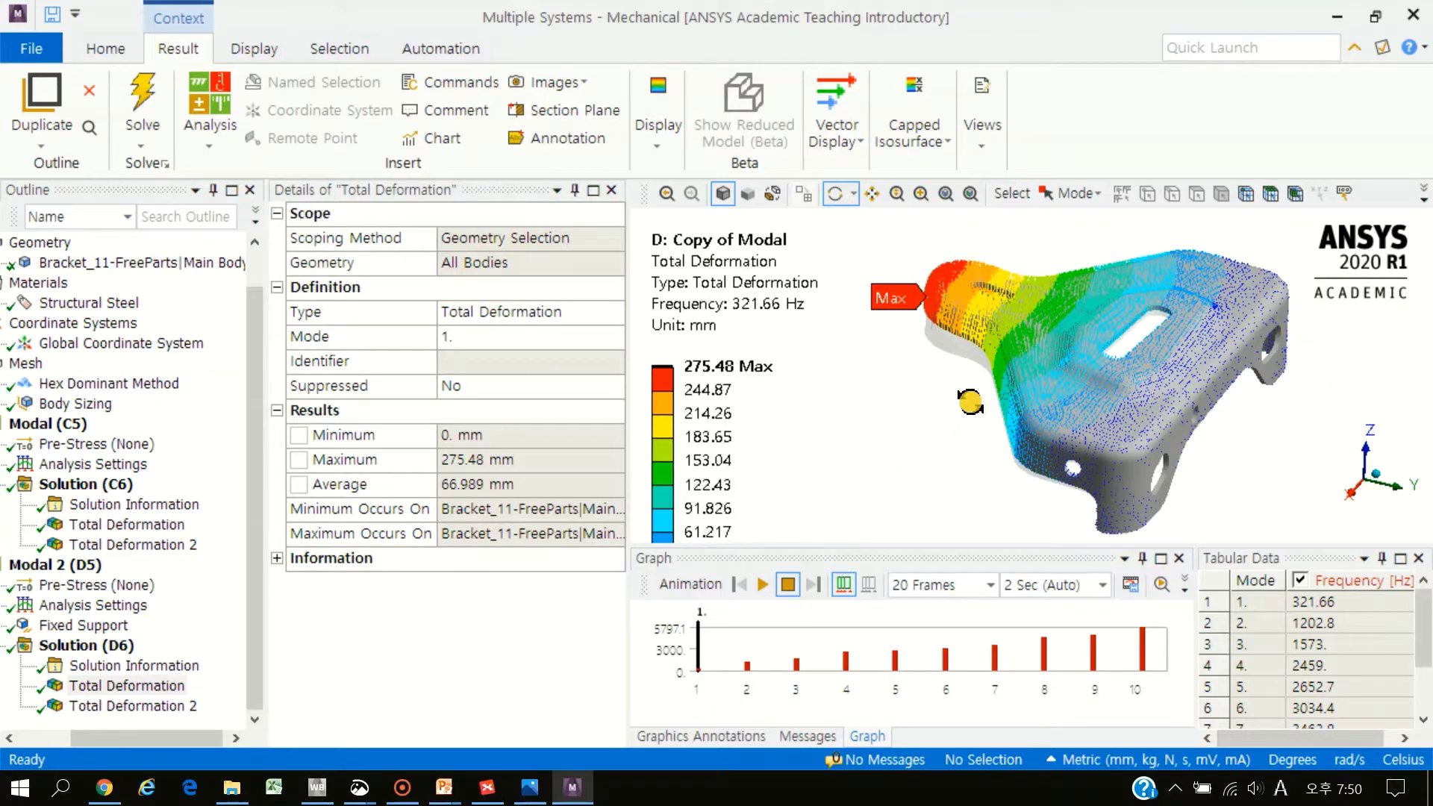
mouse_move(970, 402)
left_mouse_down()
mouse_move(989, 386)
mouse_move(976, 382)
left_mouse_up()
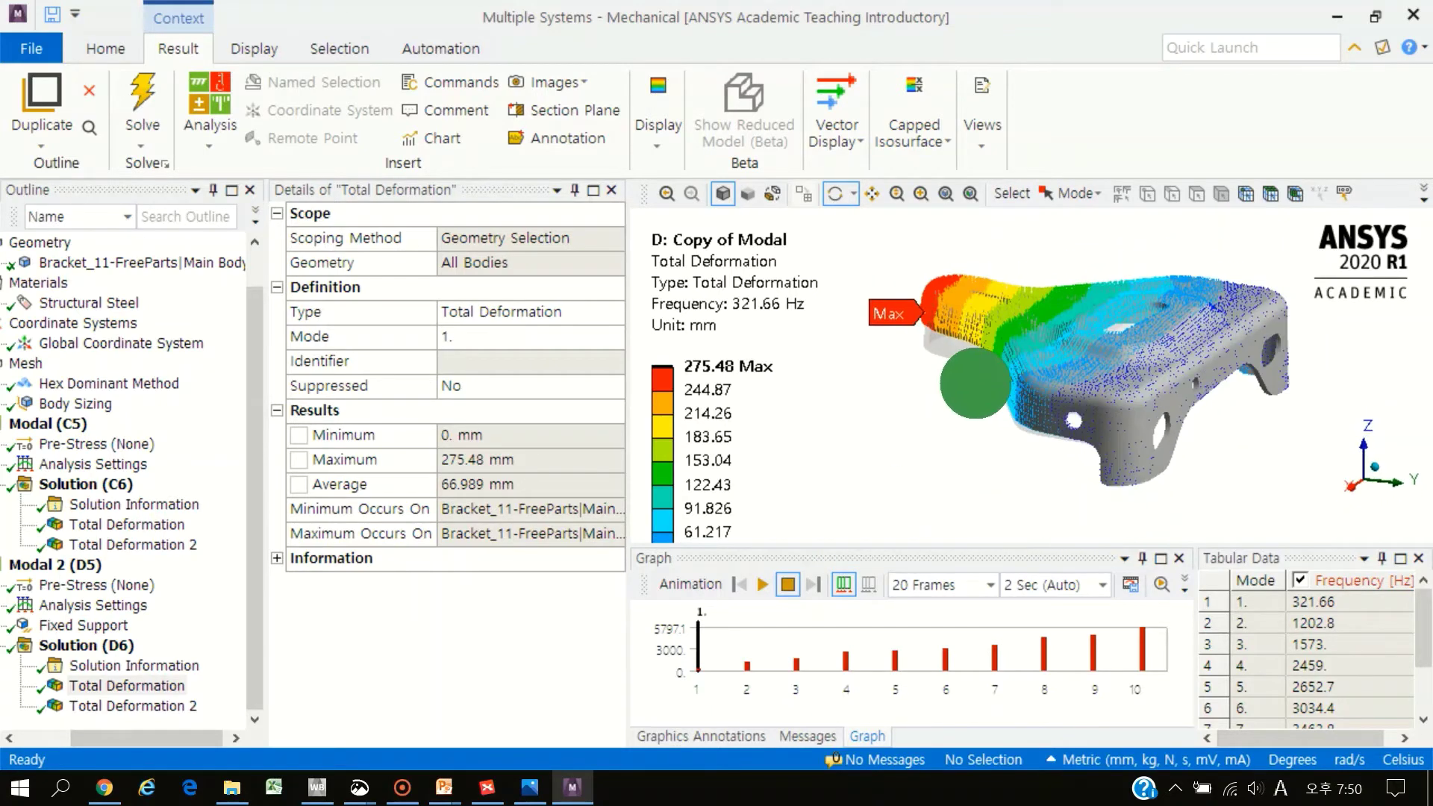
left_click(857, 148)
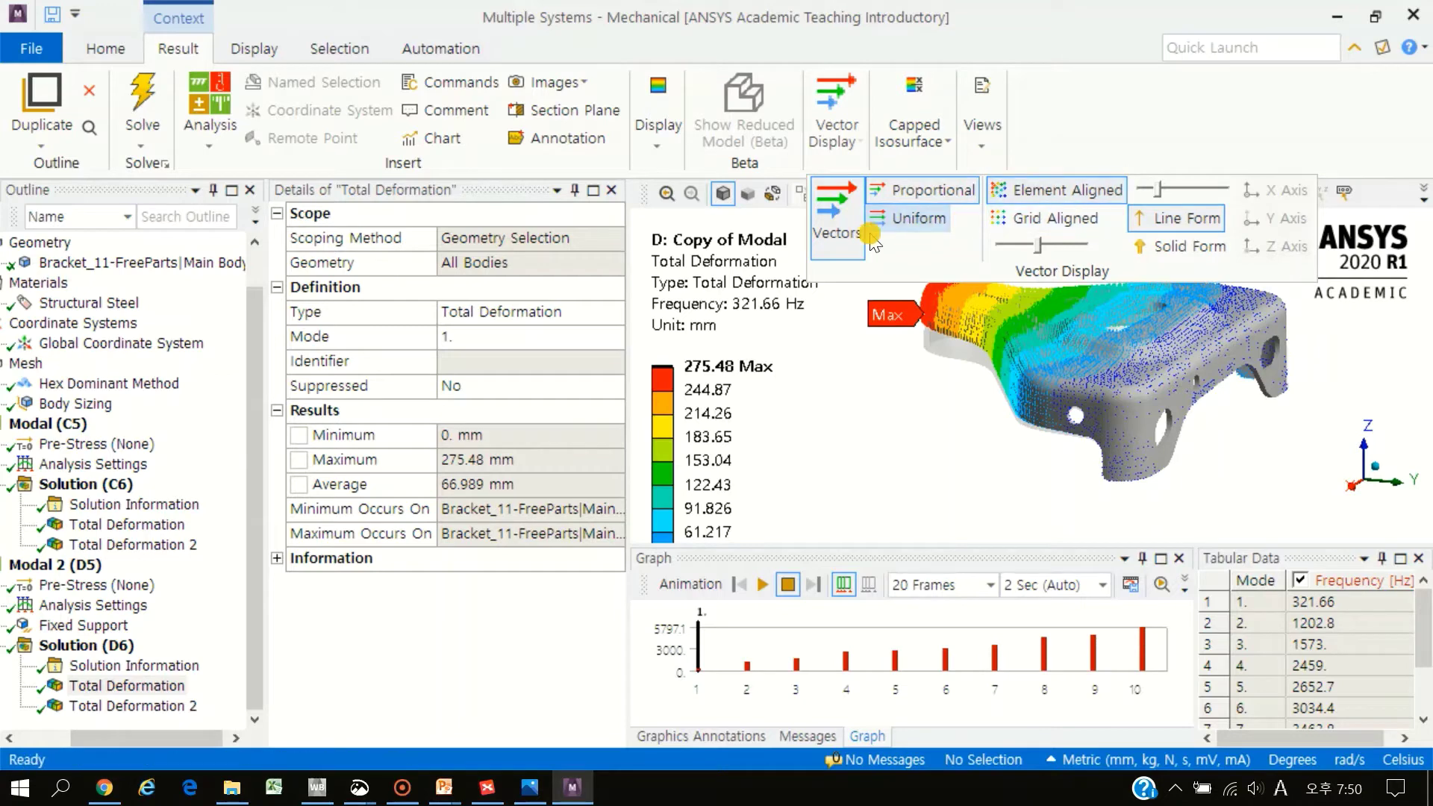
left_click(916, 224)
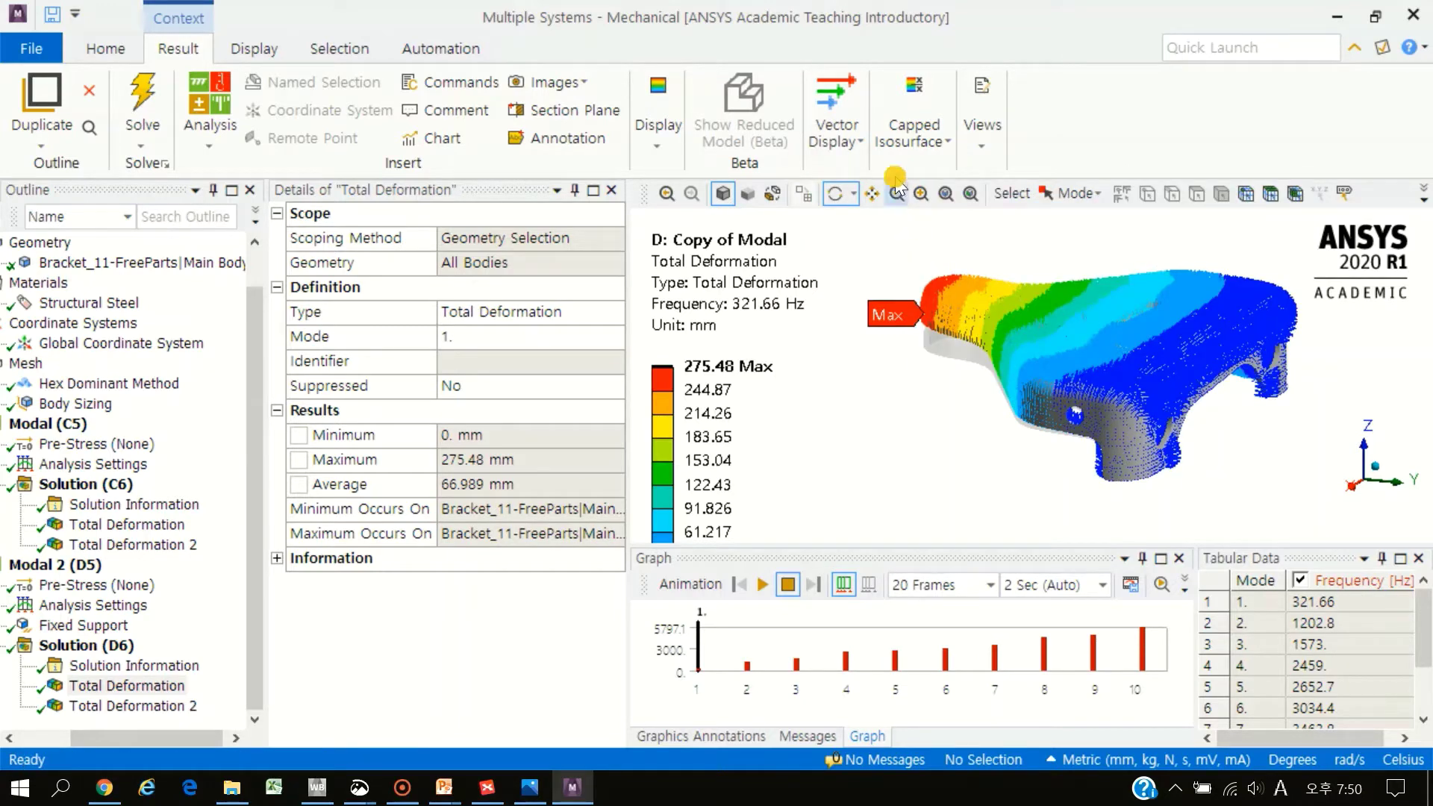
Make the vectors proportional and grid aligned, and enlarge them with the size slider
left_click(857, 148)
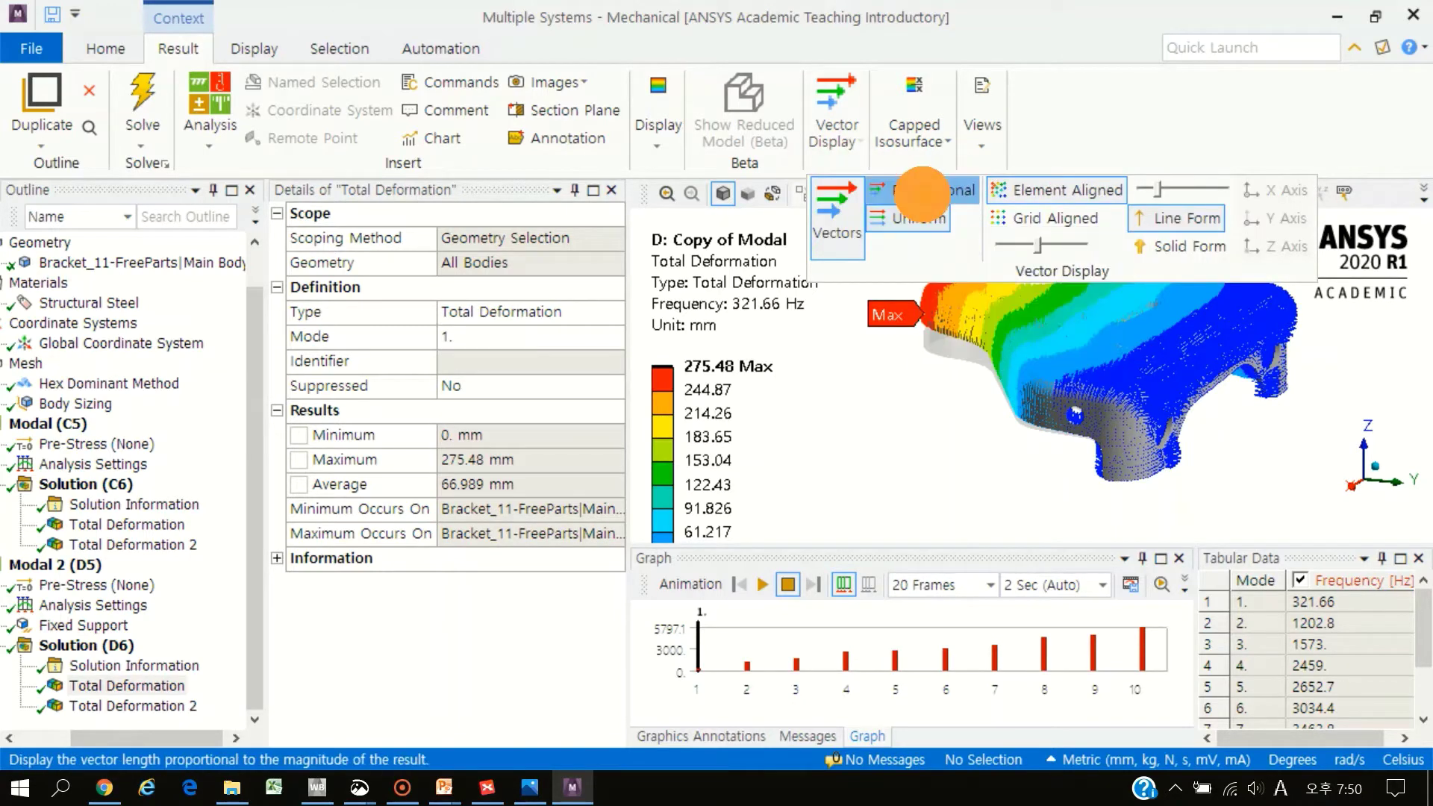
left_click(922, 190)
left_click(847, 138)
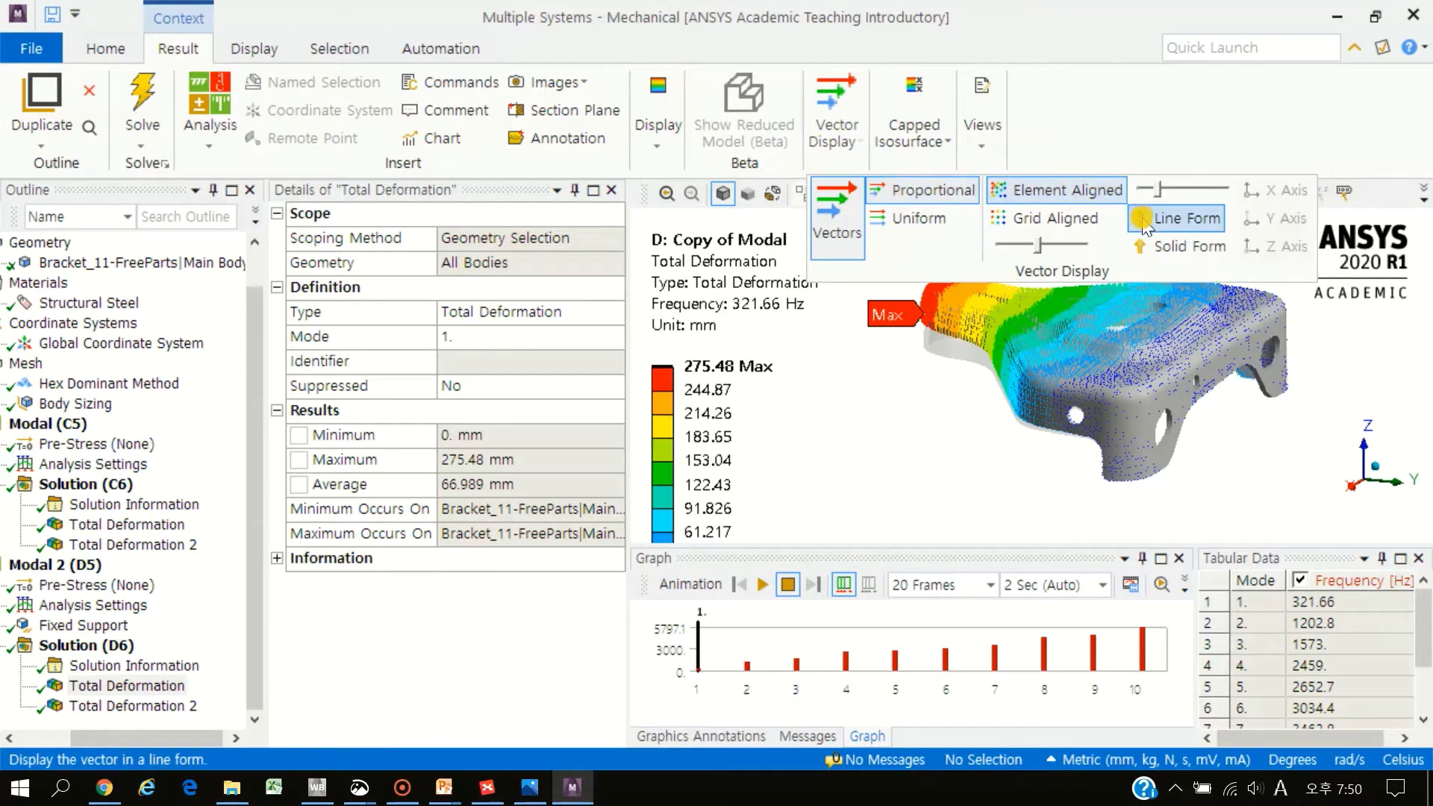
left_click(1078, 224)
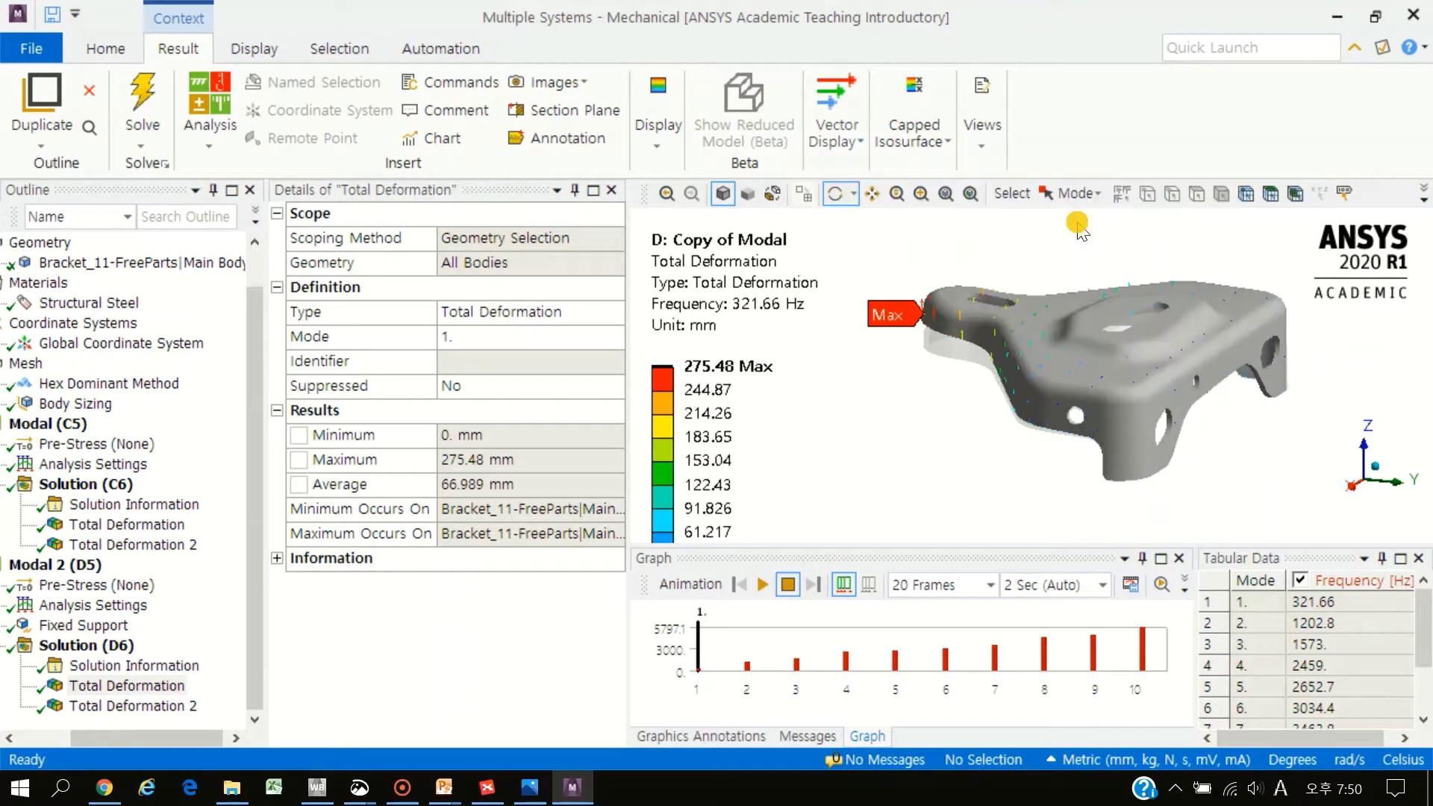
left_click(843, 114)
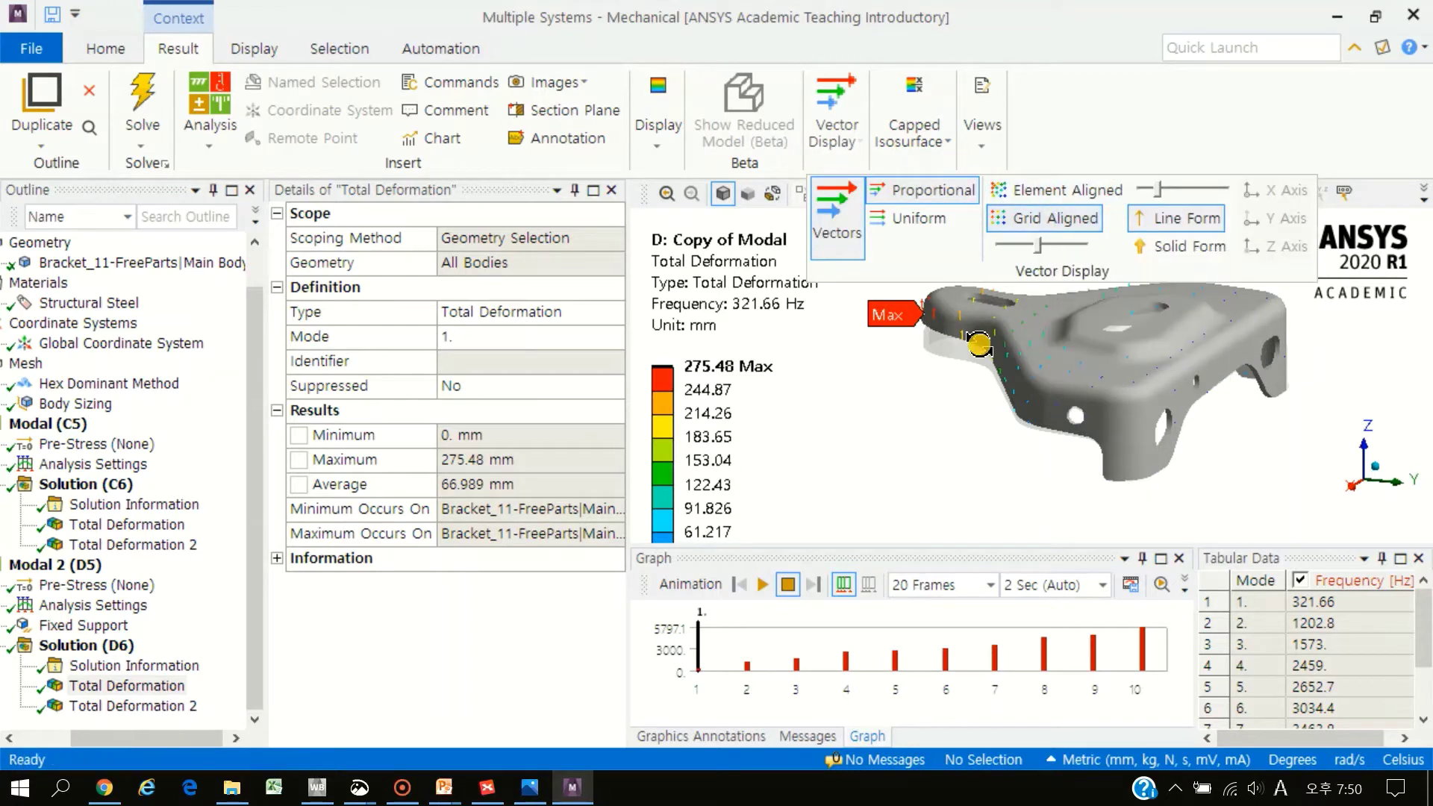
left_click(1040, 249)
left_click_drag(1045, 247, 1059, 246)
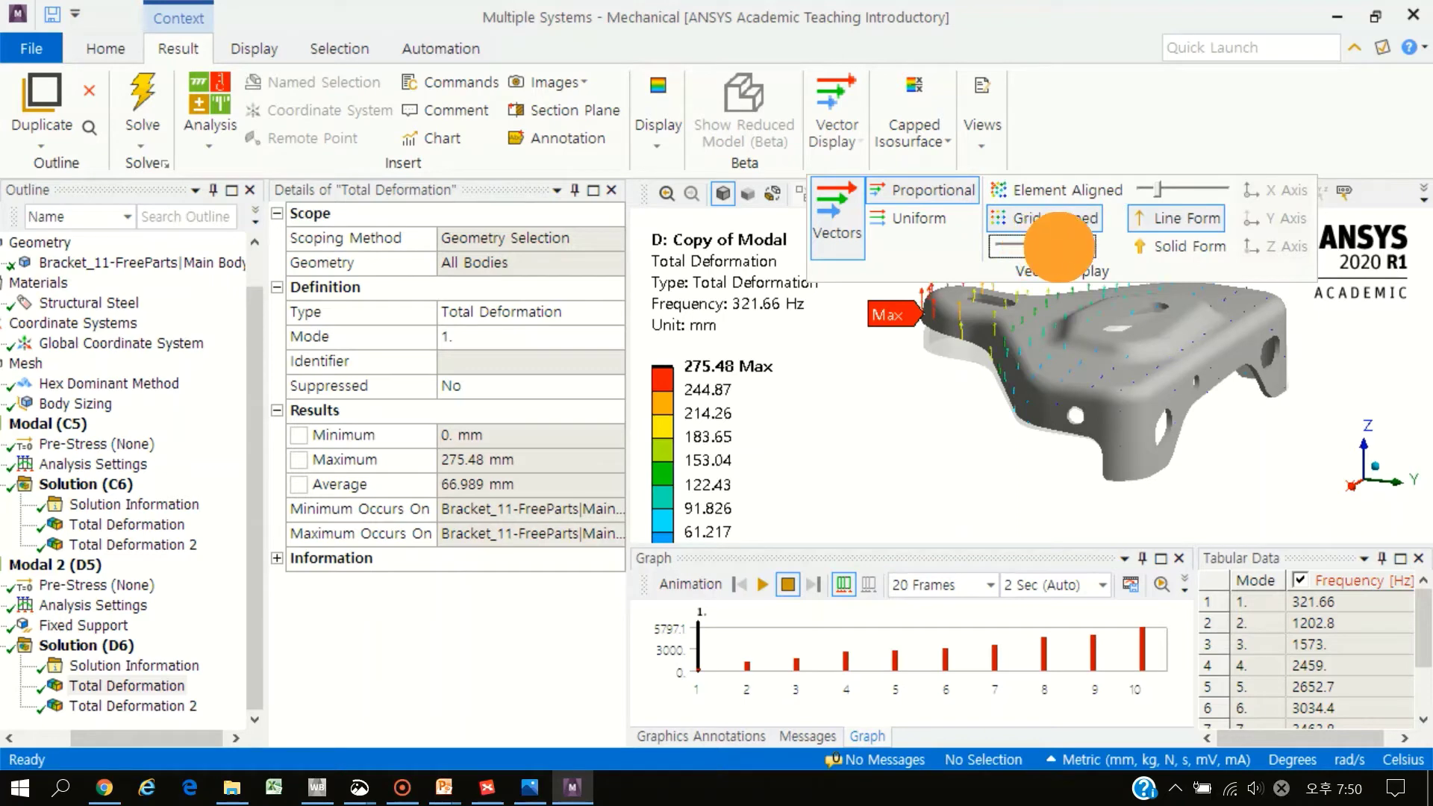
Animate the mode-1 vector plot, then show the mode-2 Total Deformation at 1202.8 Hz
left_click(963, 414)
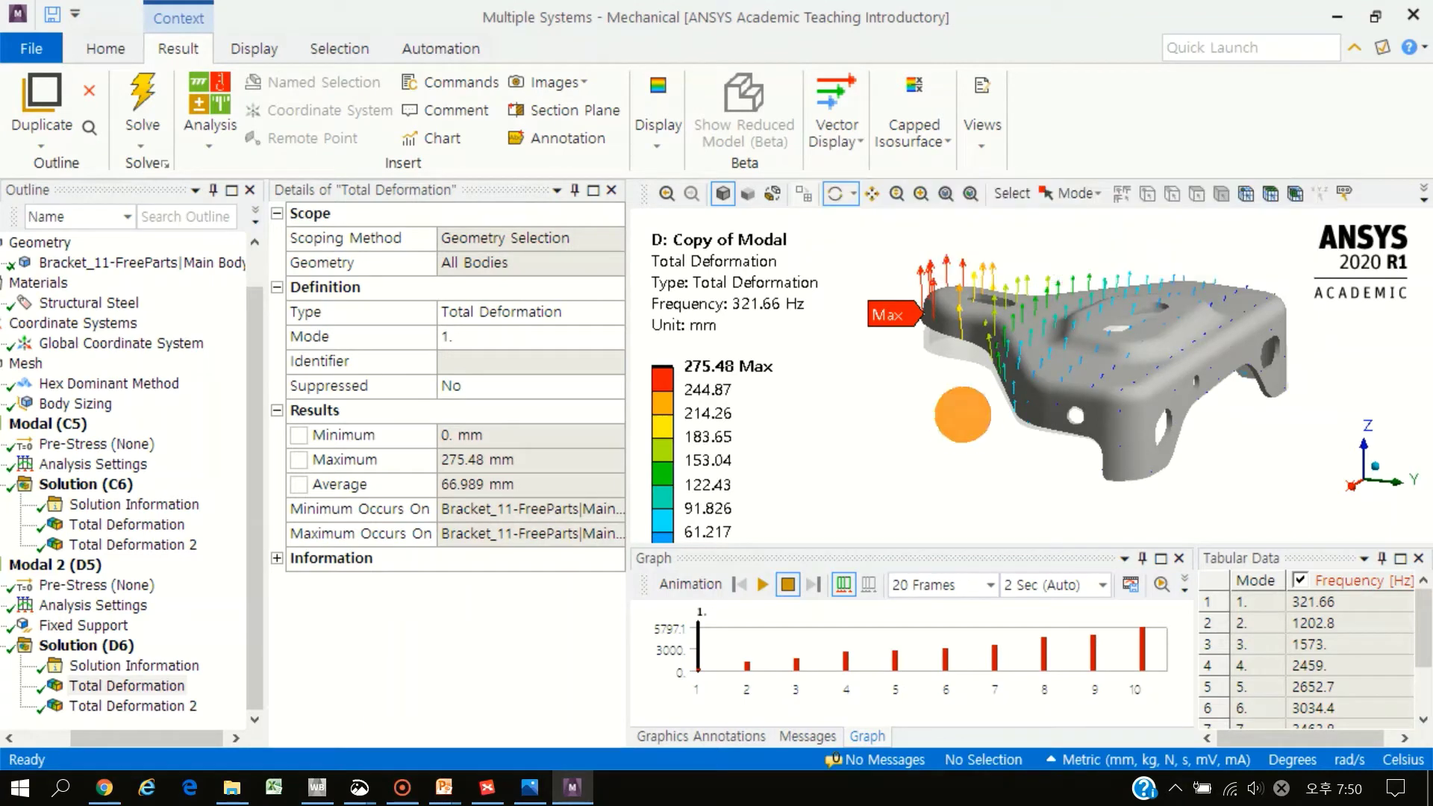
middle_click_drag(1034, 351, 1020, 386)
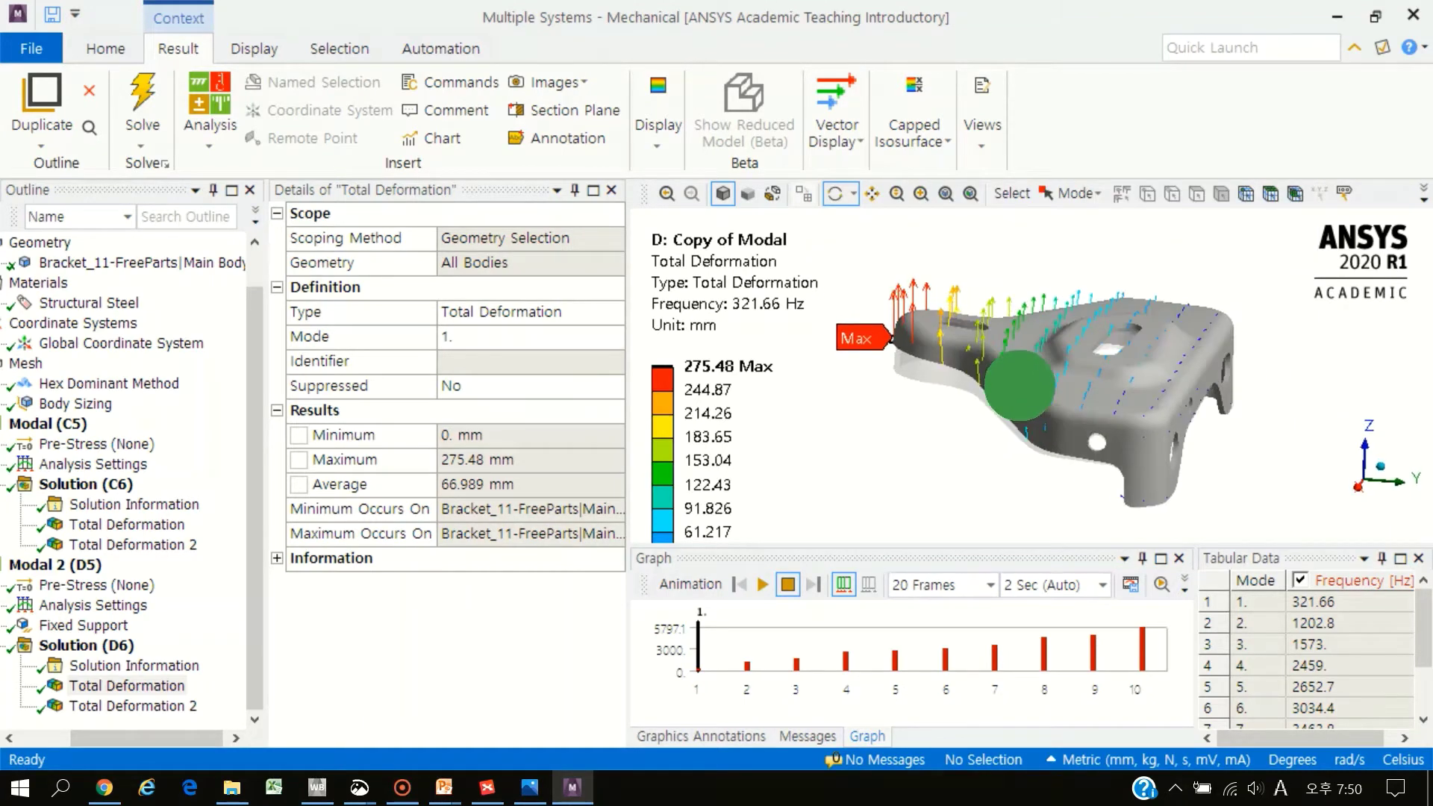
left_click(765, 585)
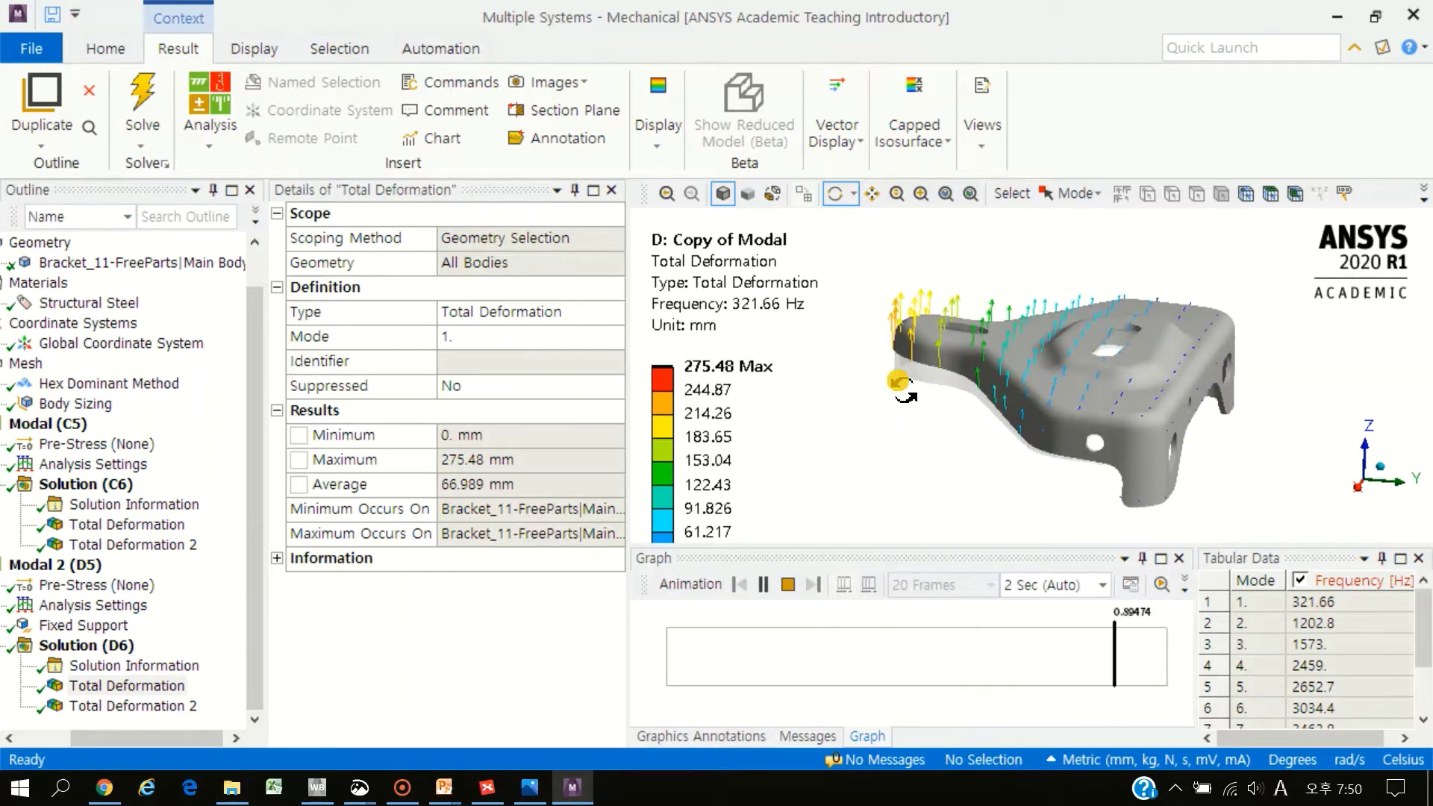
middle_click_drag(917, 406, 912, 418)
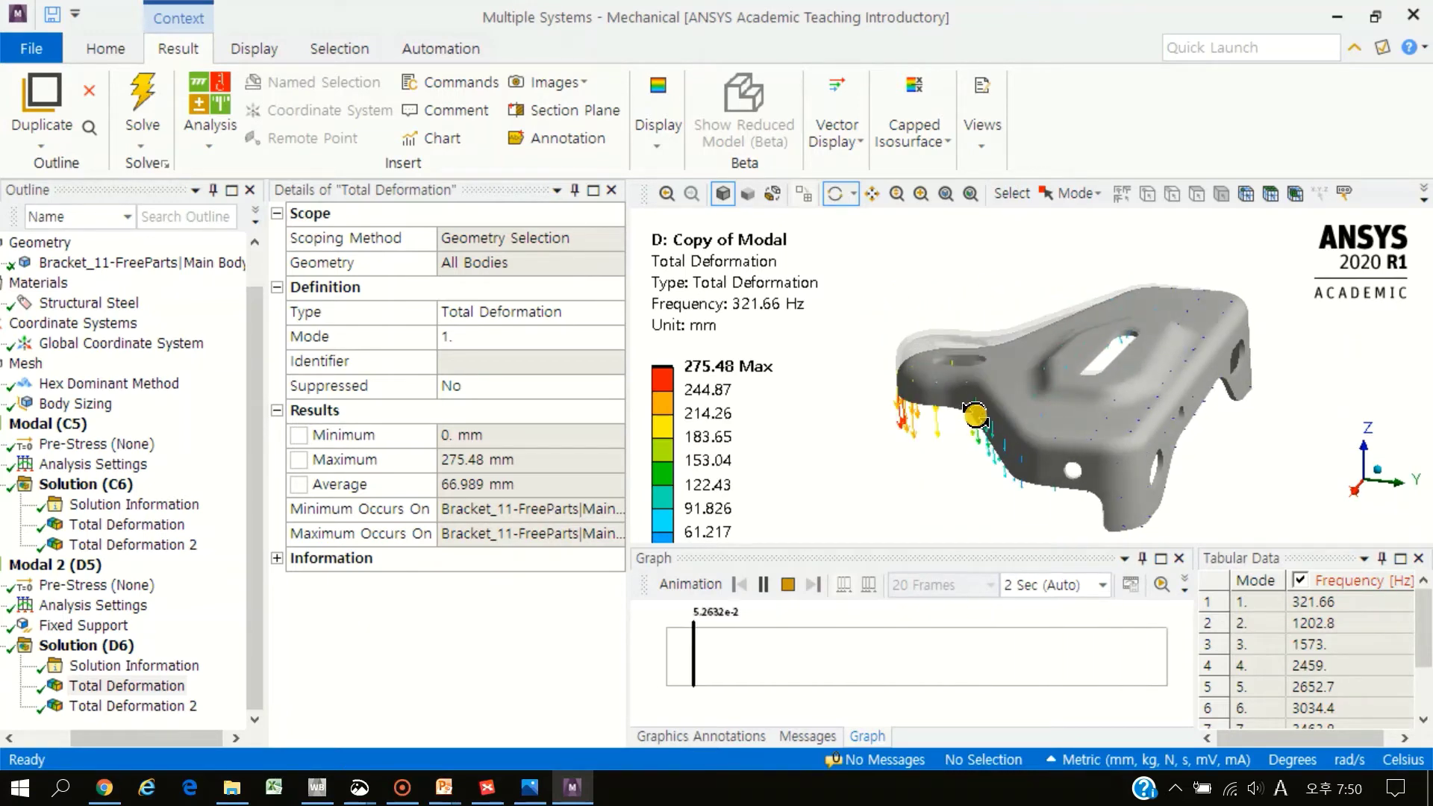
mouse_move(970, 410)
left_mouse_down()
mouse_move(1117, 421)
mouse_move(1030, 486)
left_mouse_up()
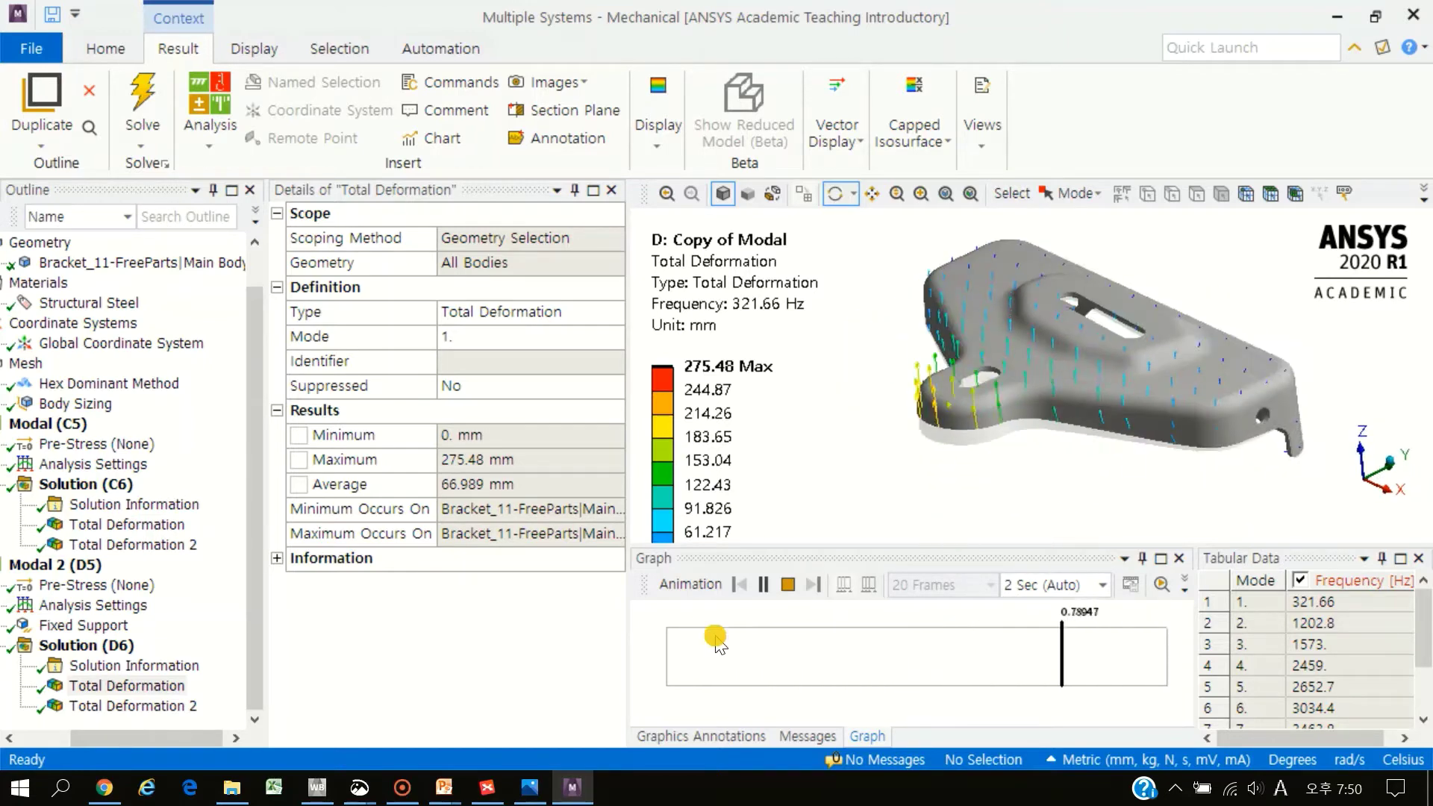
left_click(788, 584)
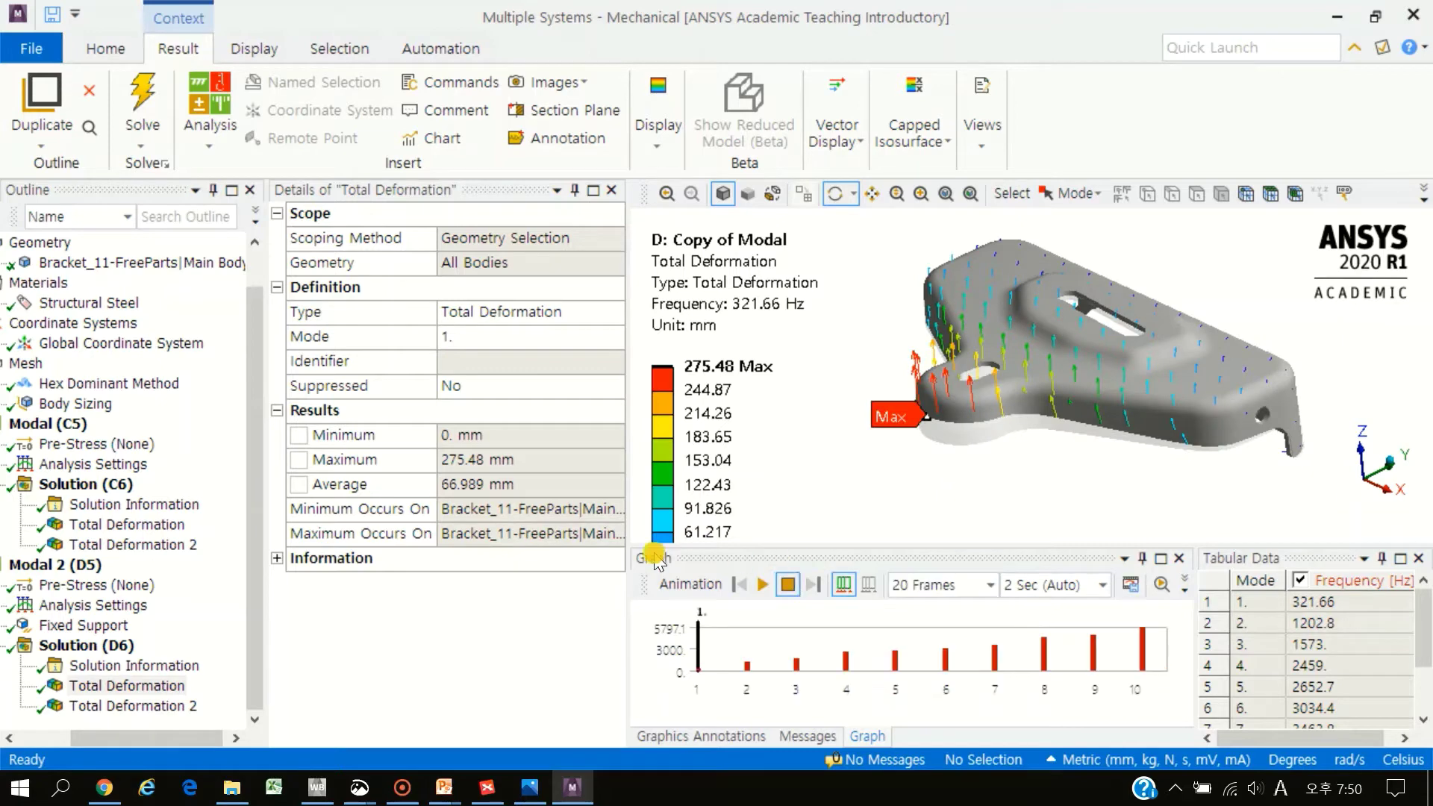
left_click(187, 706)
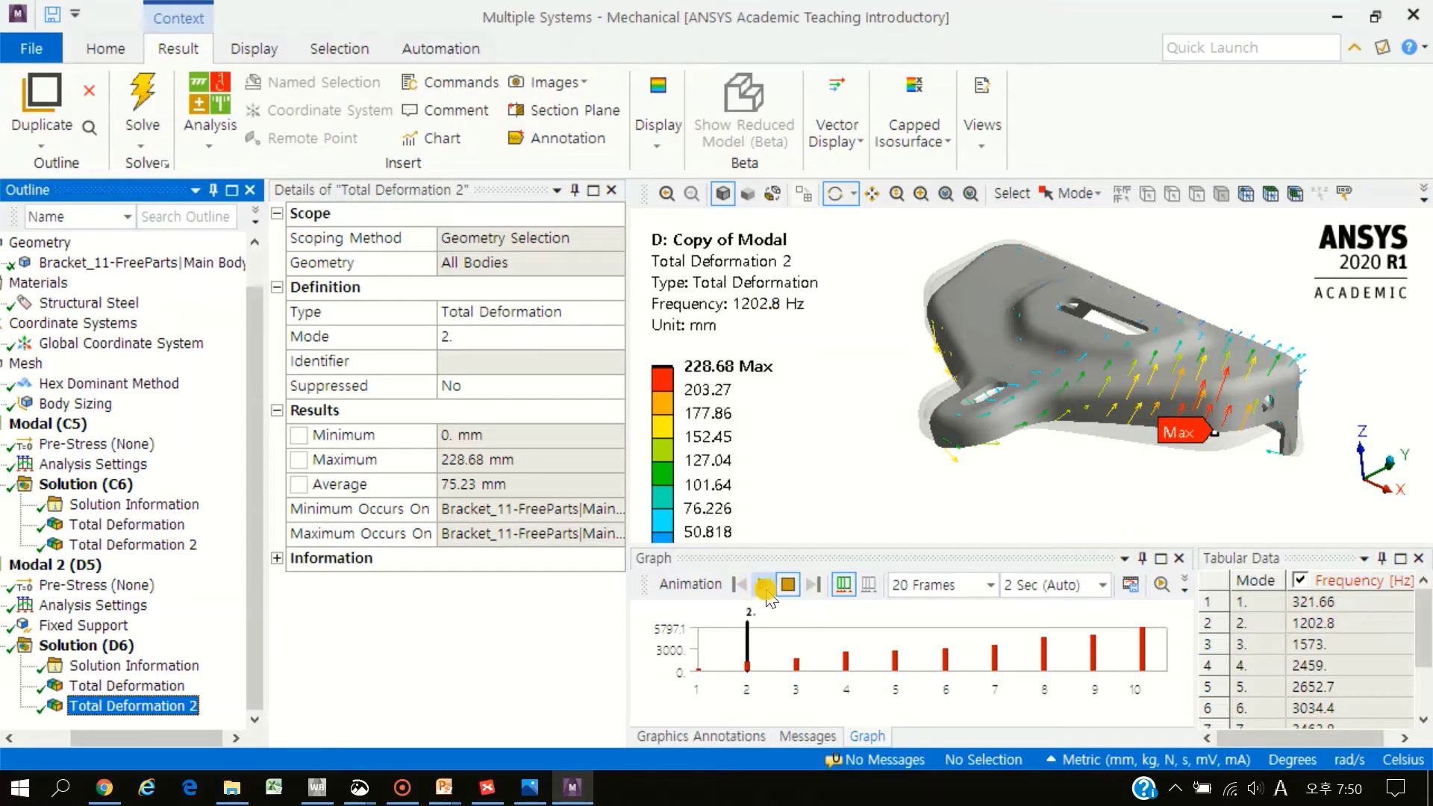
Animate the mode-2 vector plot, then turn the result vectors off
left_click(762, 584)
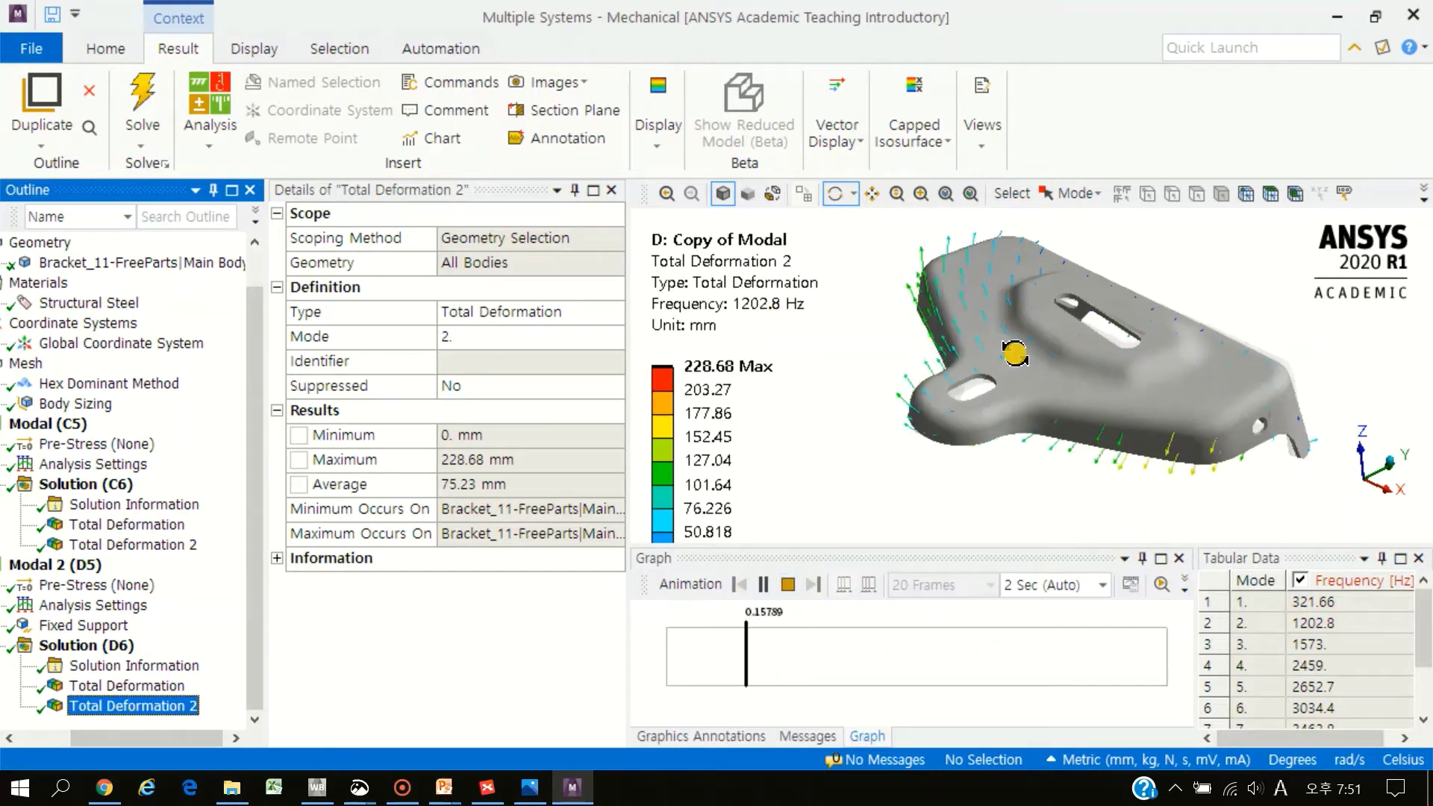
mouse_move(1015, 353)
left_mouse_down()
mouse_move(1129, 351)
mouse_move(1159, 371)
left_mouse_up()
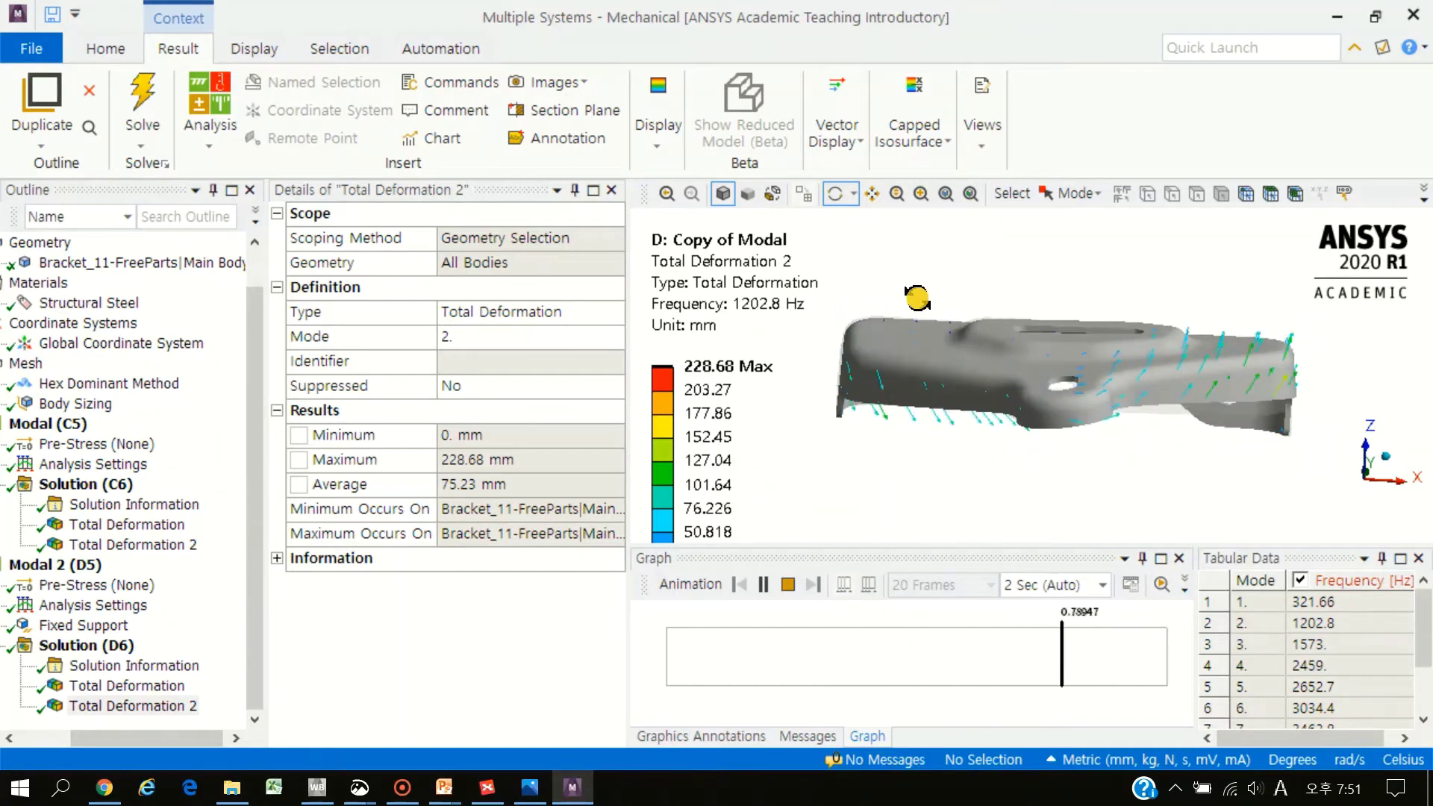
left_click(787, 584)
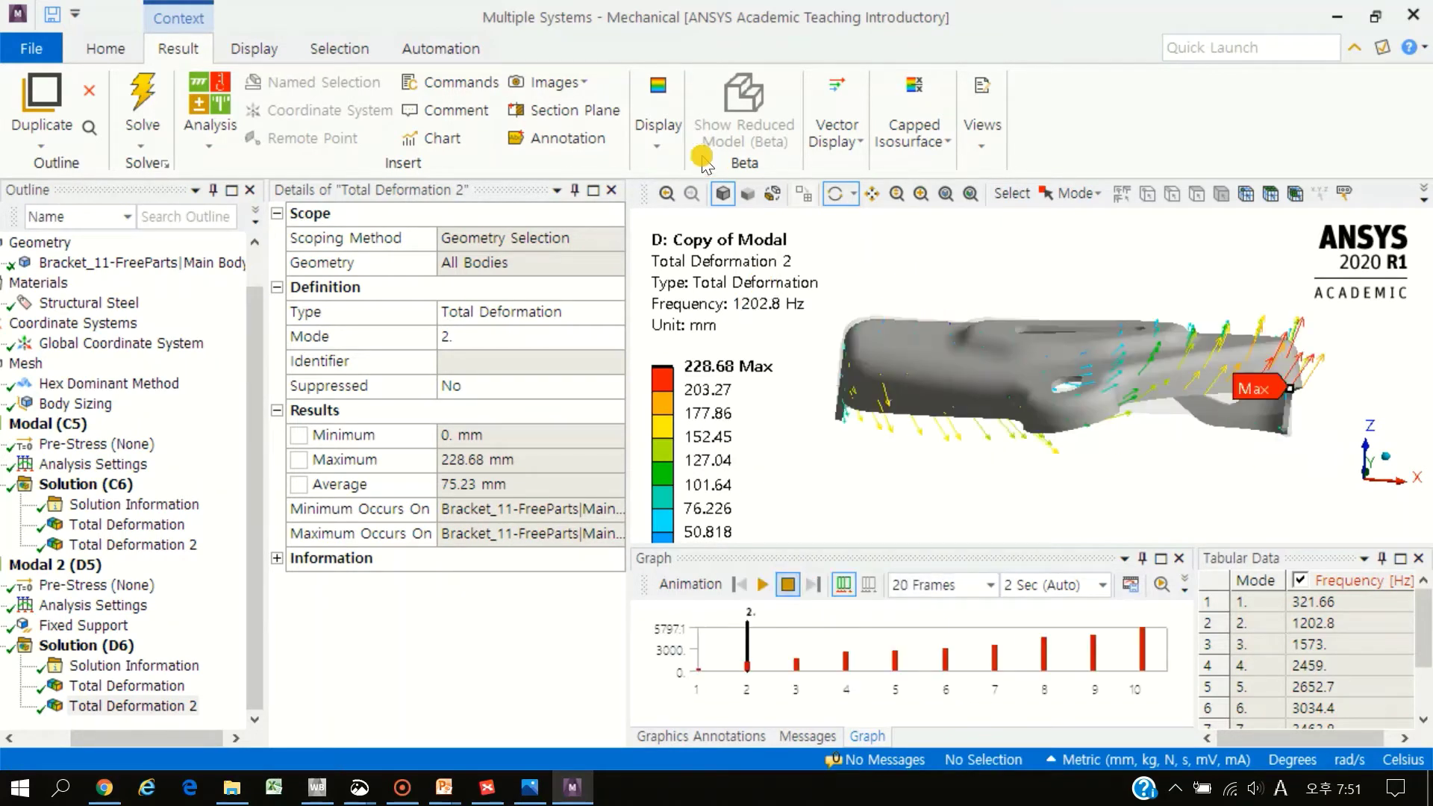
left_click(657, 119)
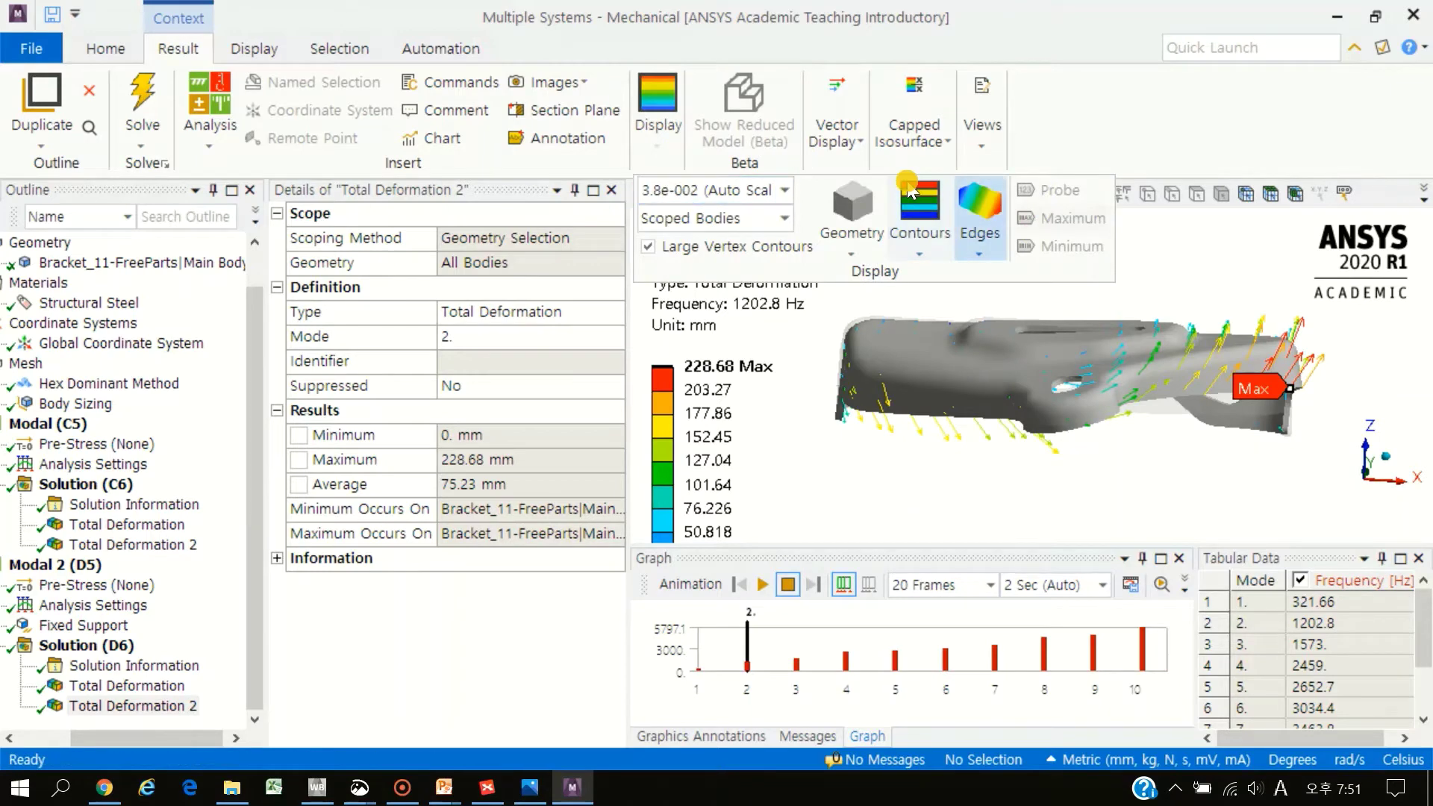
left_click(833, 131)
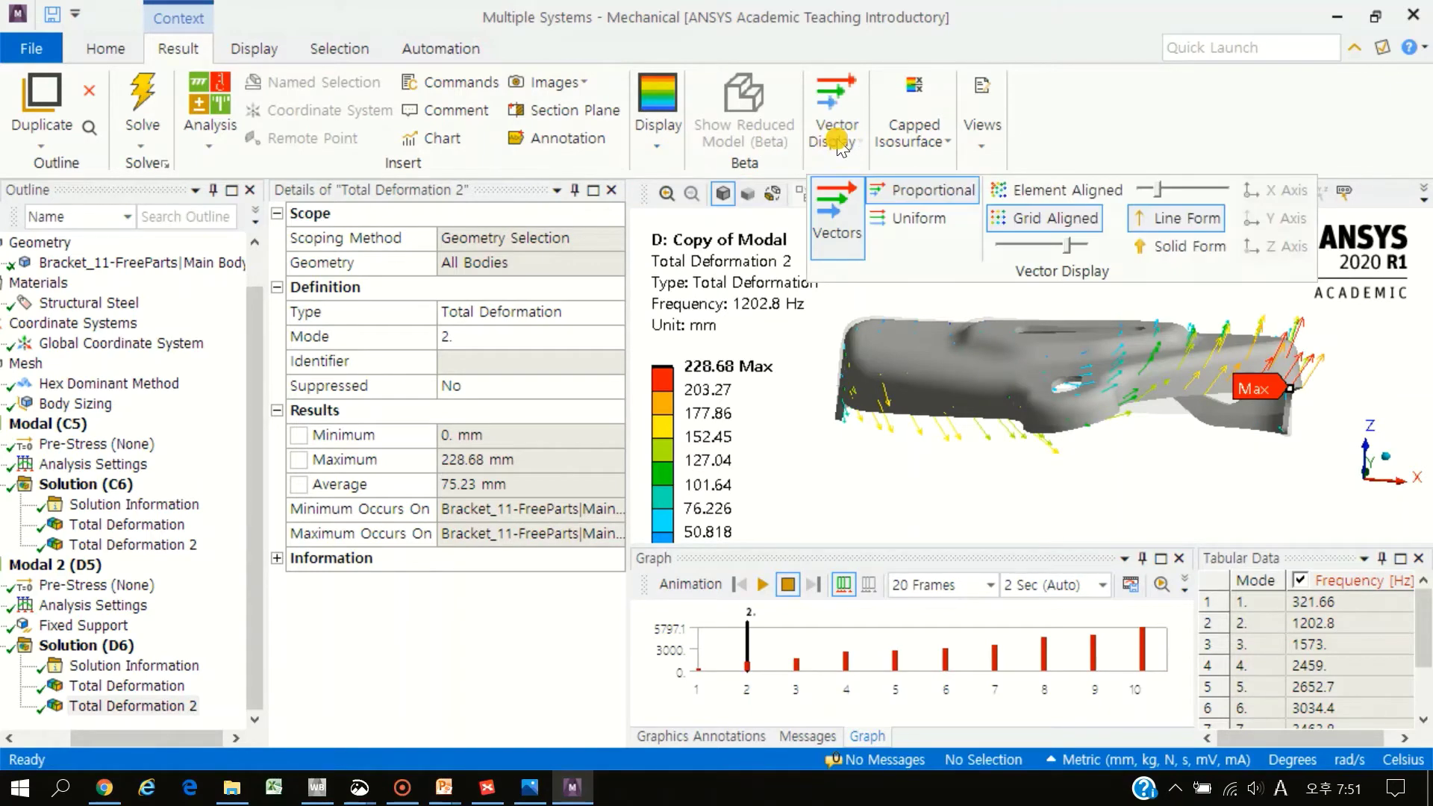
left_click(854, 219)
Replay the 1202.8 Hz mode-shape animation as contours and bring up Modal 2's Analysis Settings
left_click_drag(1073, 289, 1064, 343)
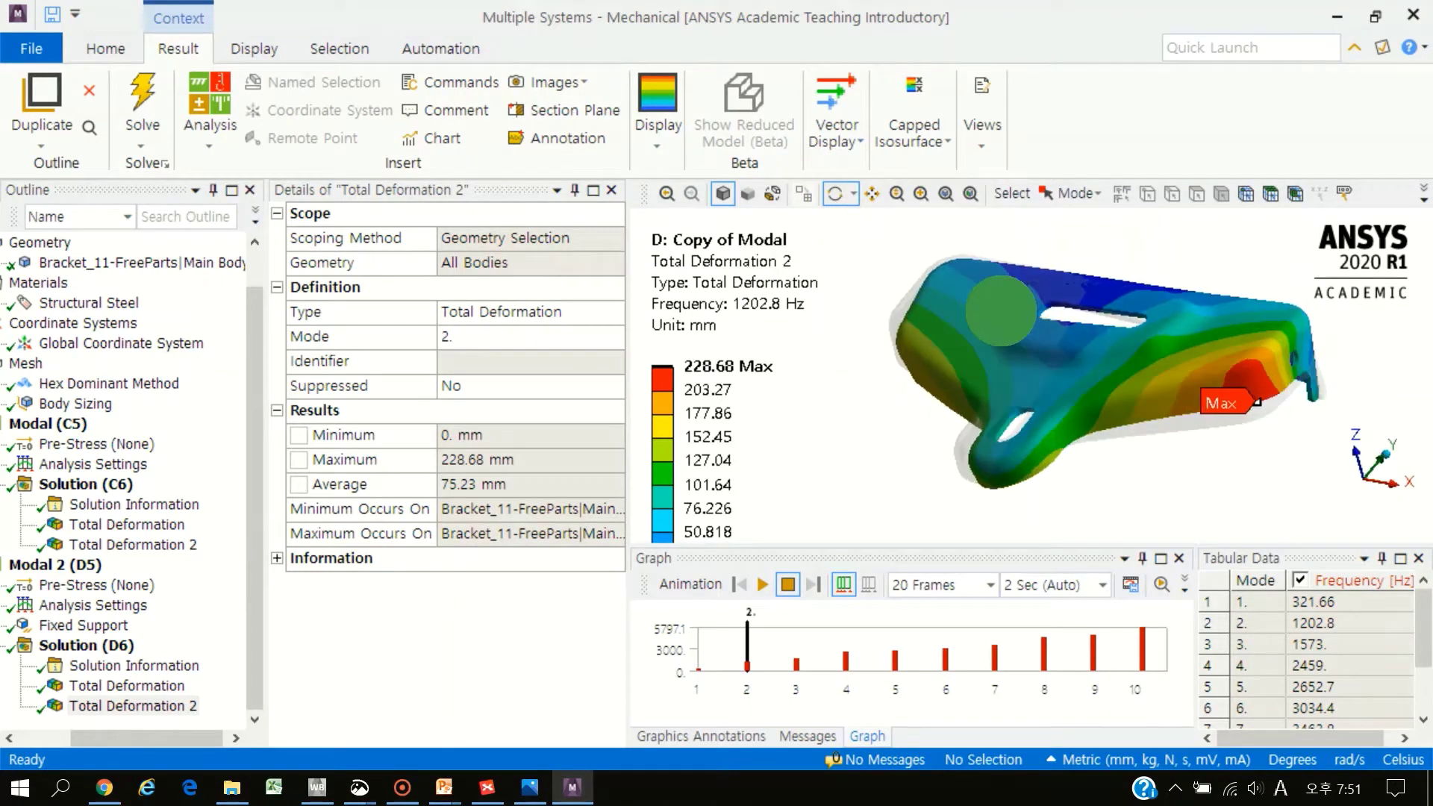
left_click(776, 590)
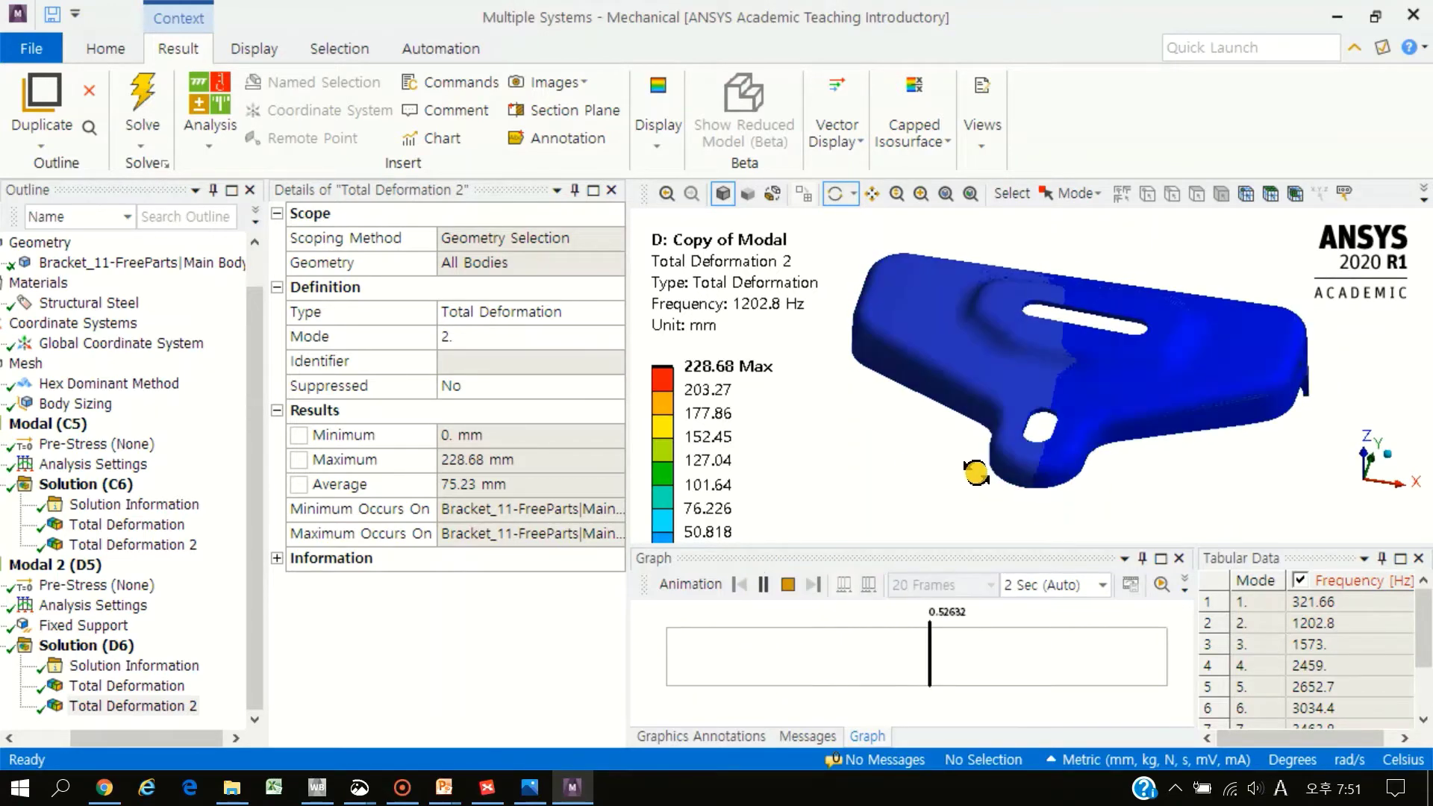
left_click_drag(1034, 441, 1192, 312)
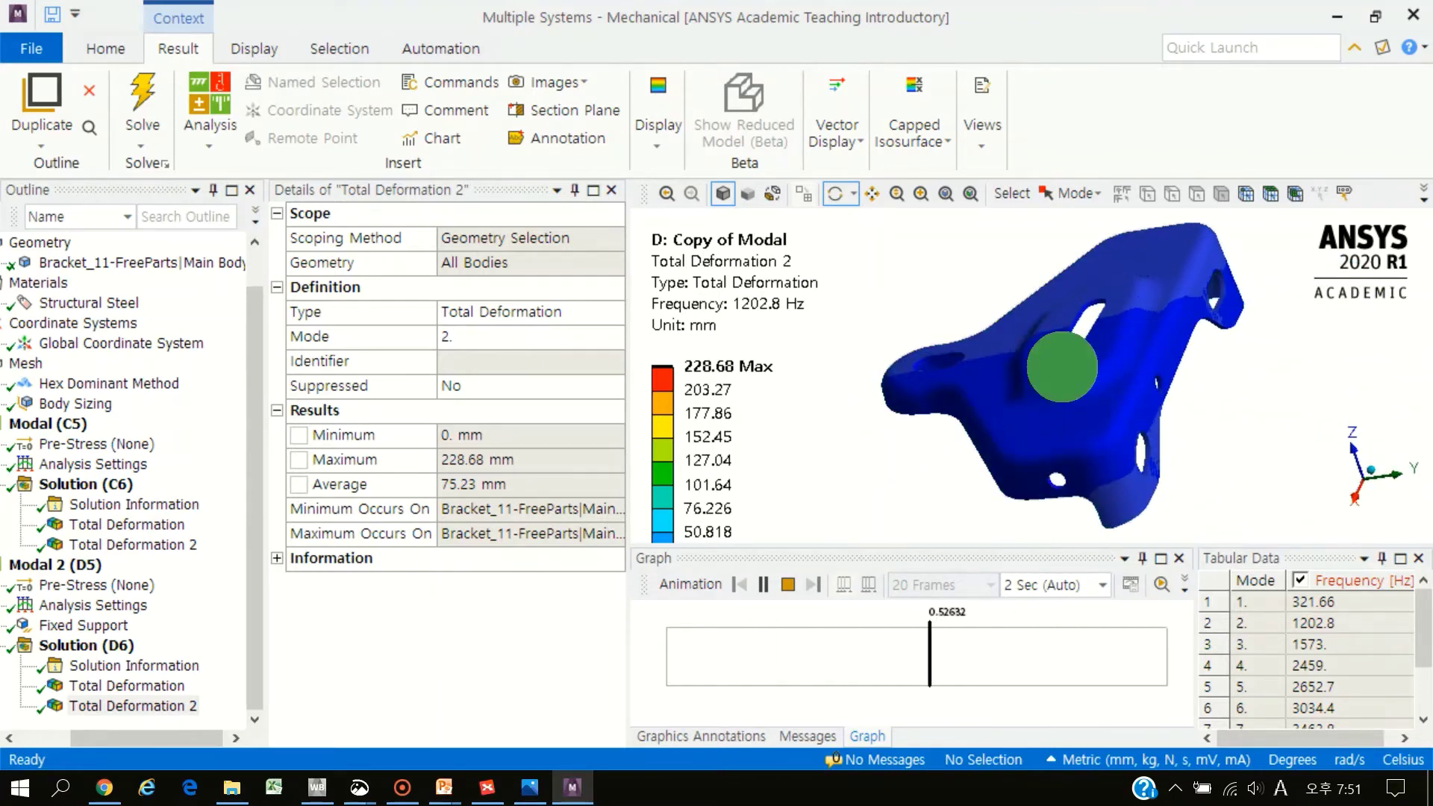
left_click_drag(969, 361, 1161, 475)
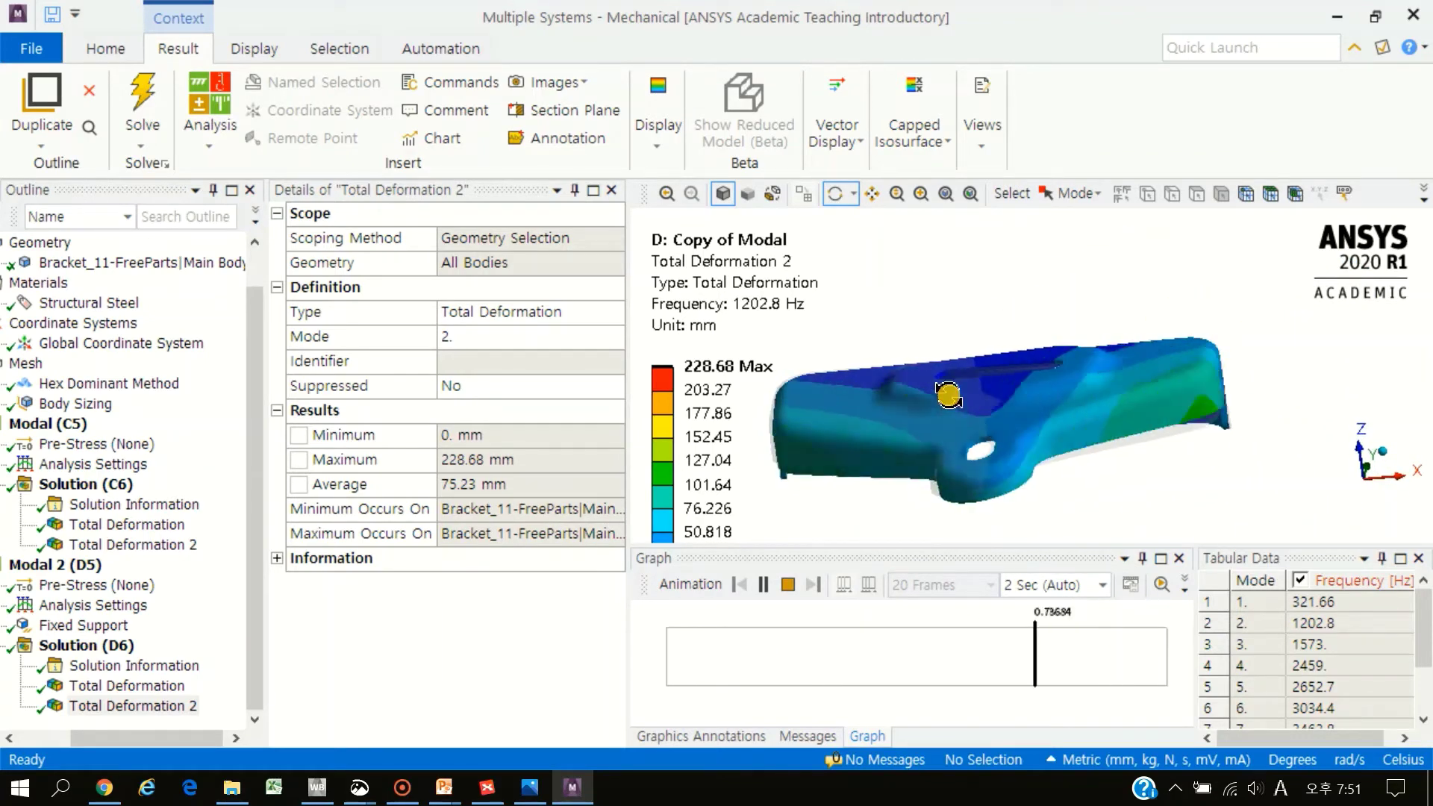
left_click(787, 583)
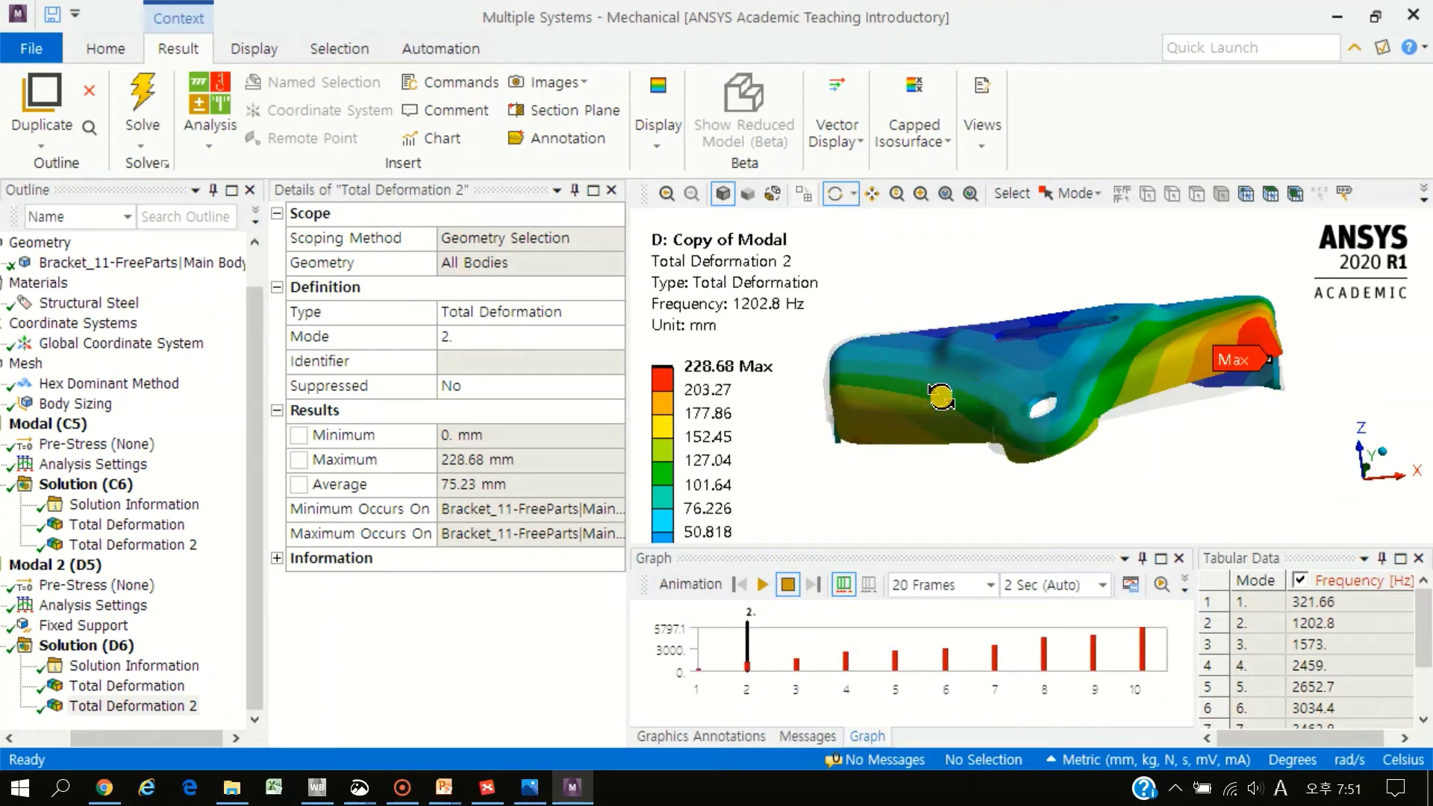
left_click(93, 602)
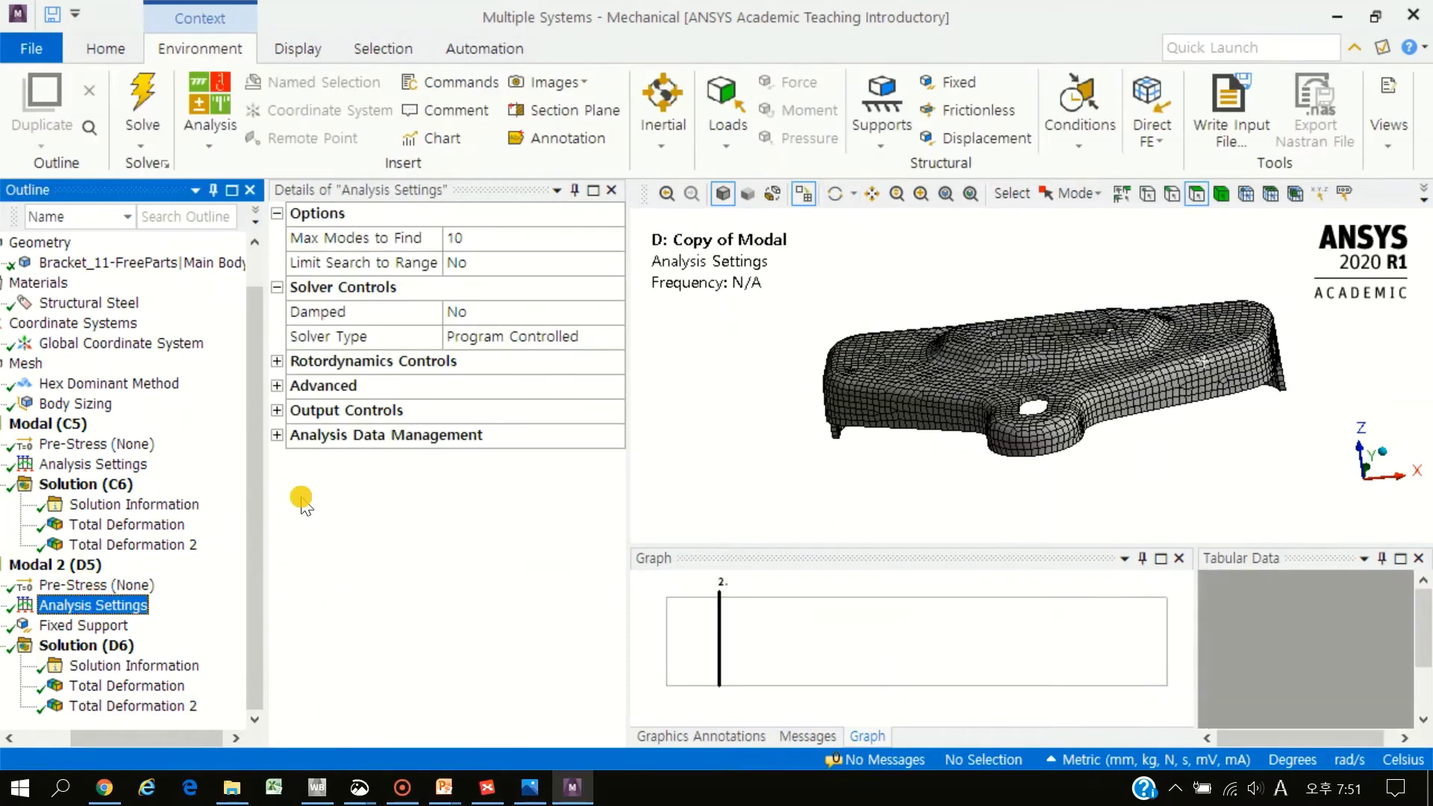
Check Output Controls for stress output and insert an Equivalent (von-Mises) Stress under Solution (D6)
left_click(277, 410)
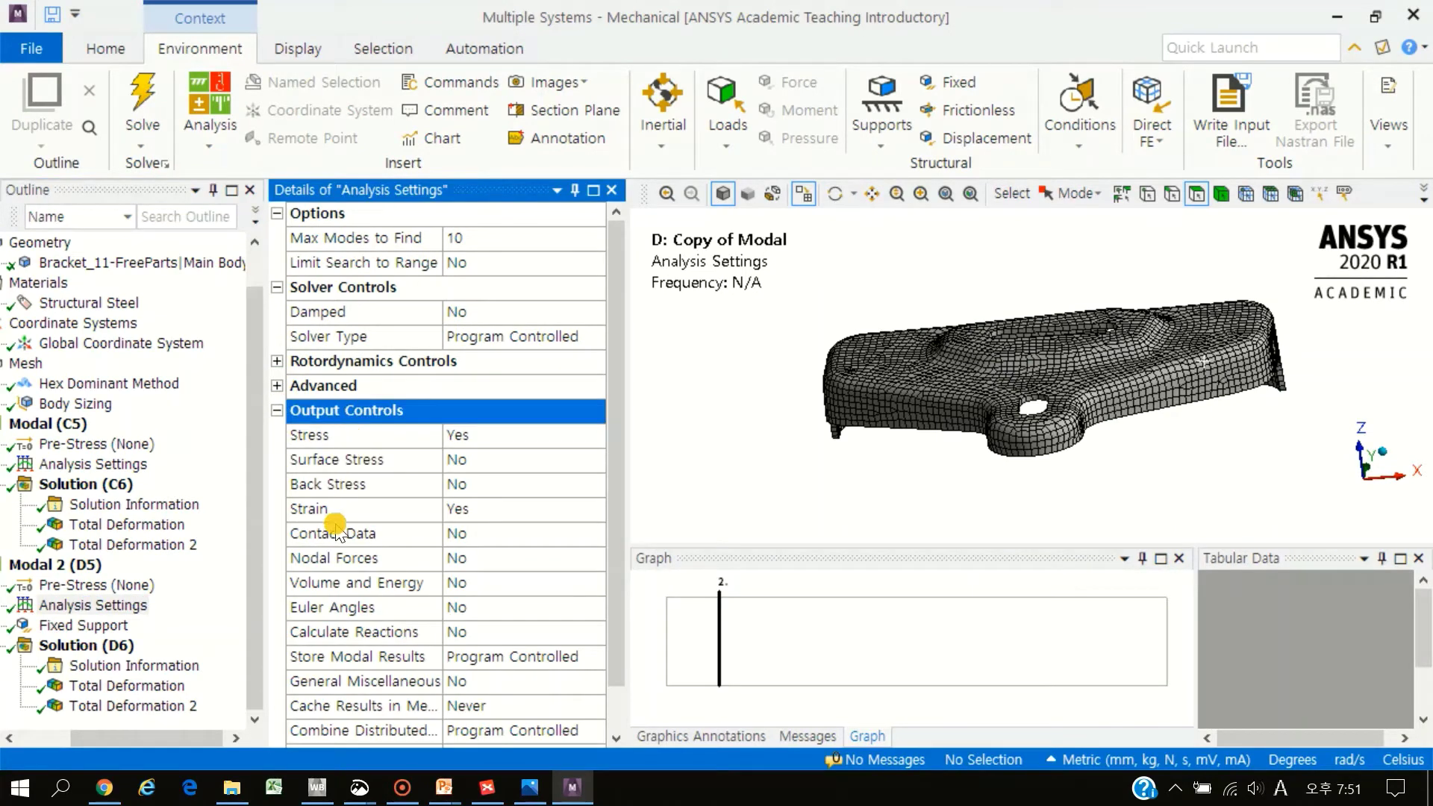
left_click(104, 647)
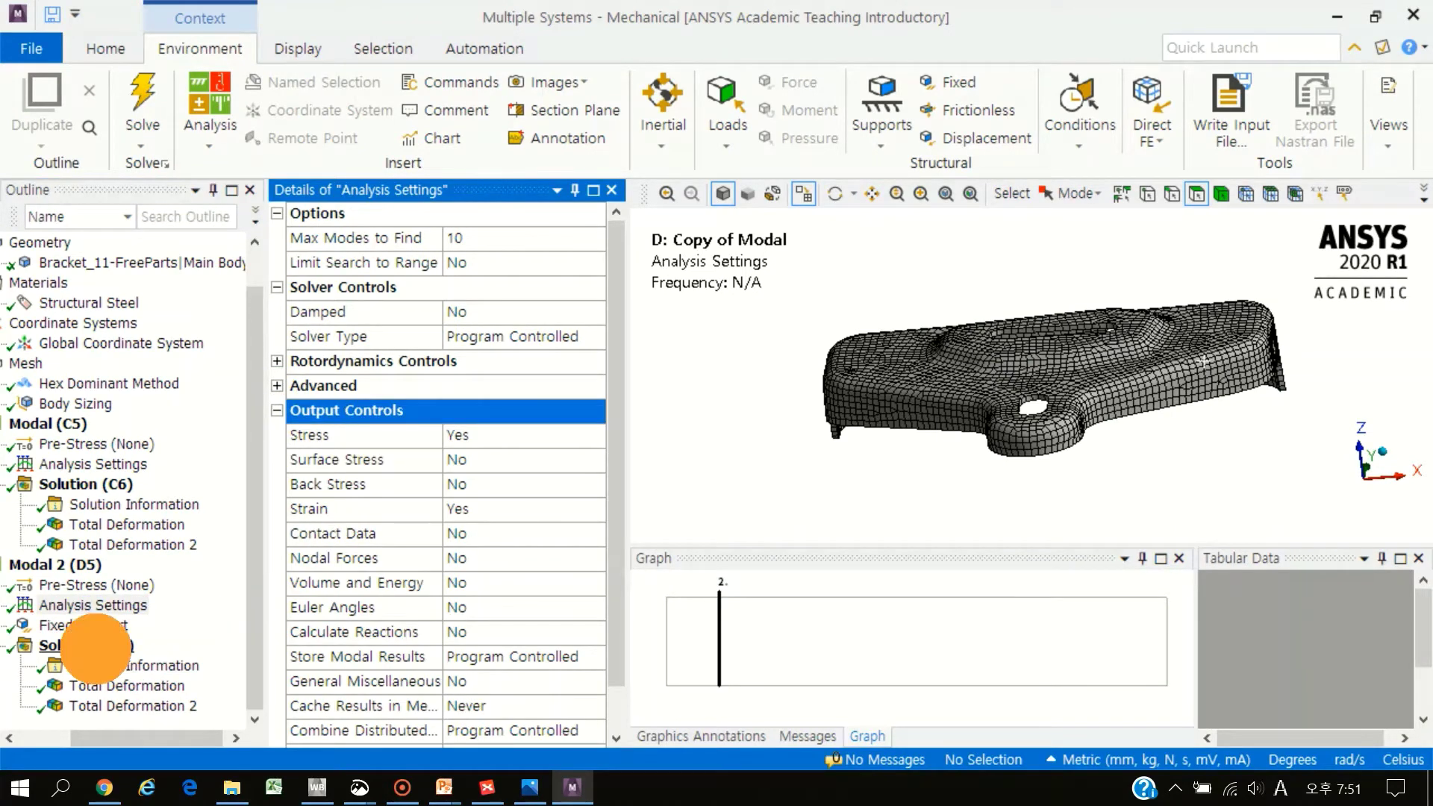
right_click(109, 646)
mouse_move(170, 485)
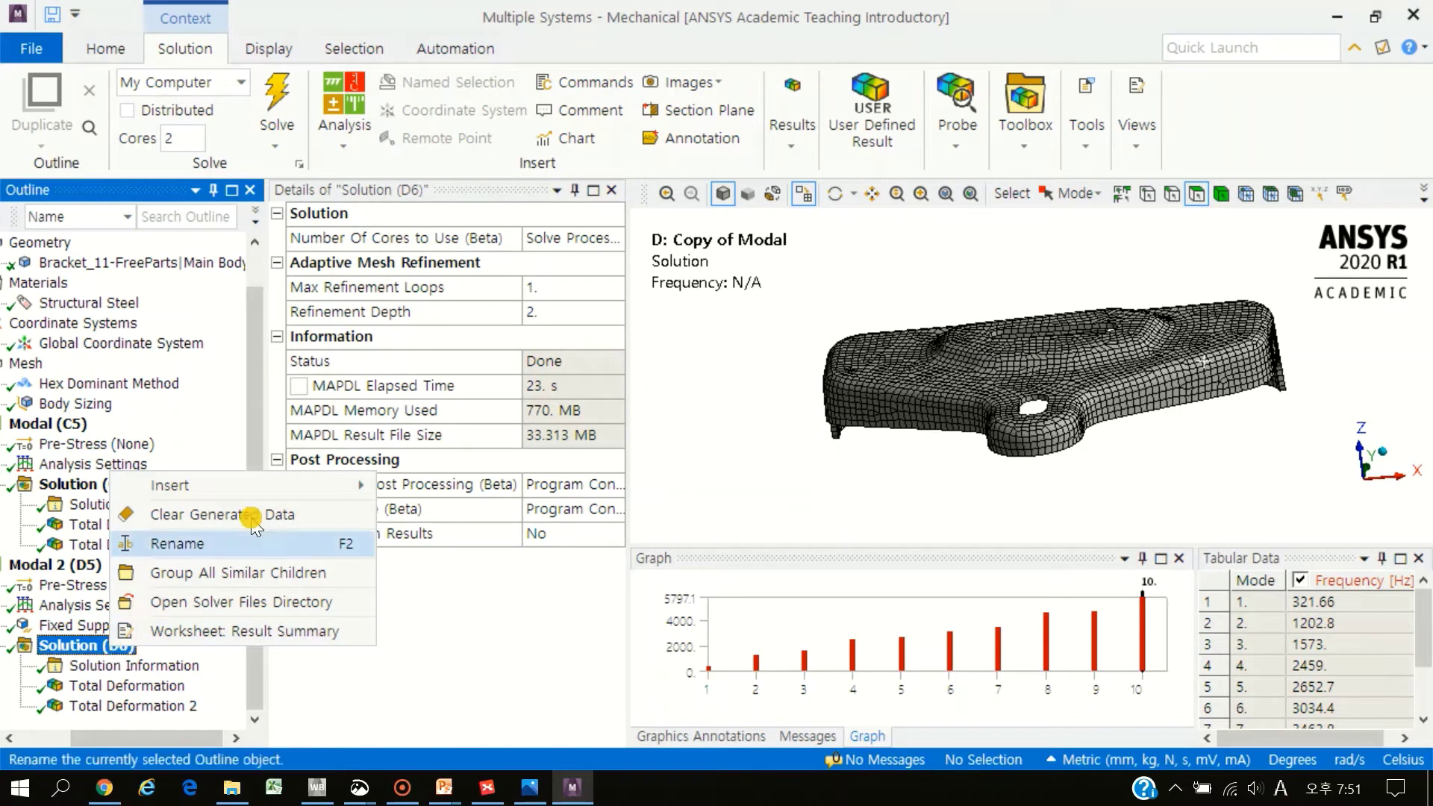
mouse_move(448, 539)
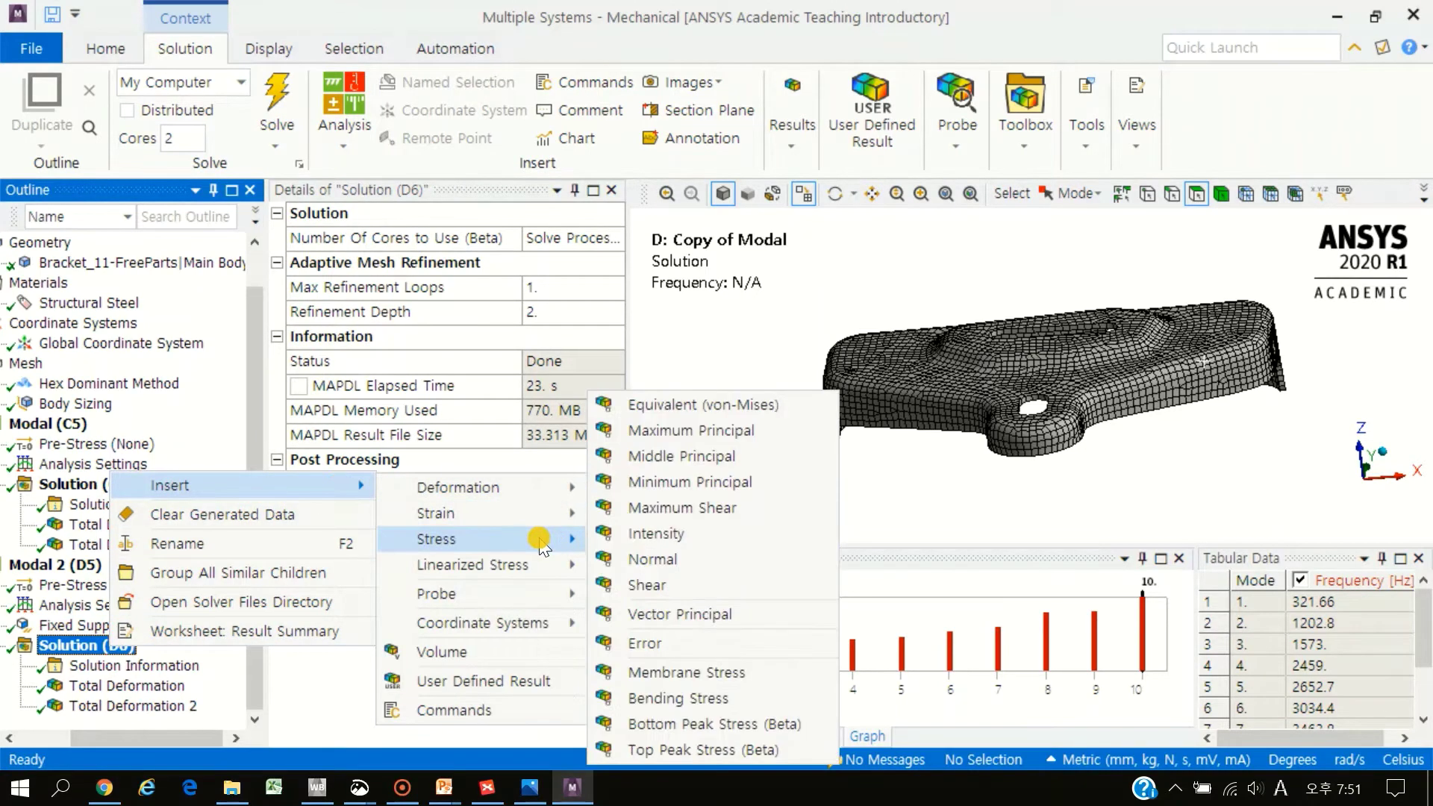
left_click(763, 409)
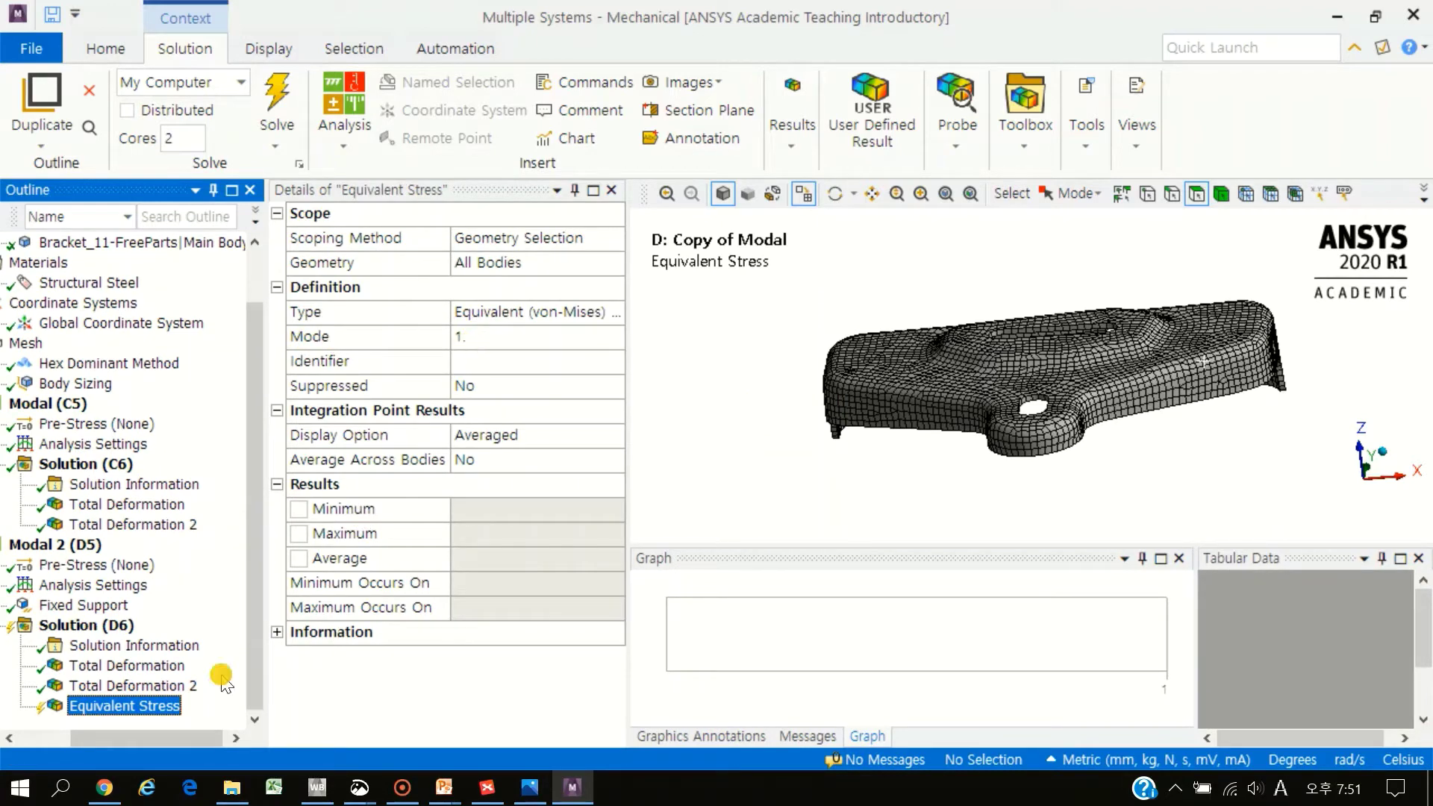
right_click(112, 709)
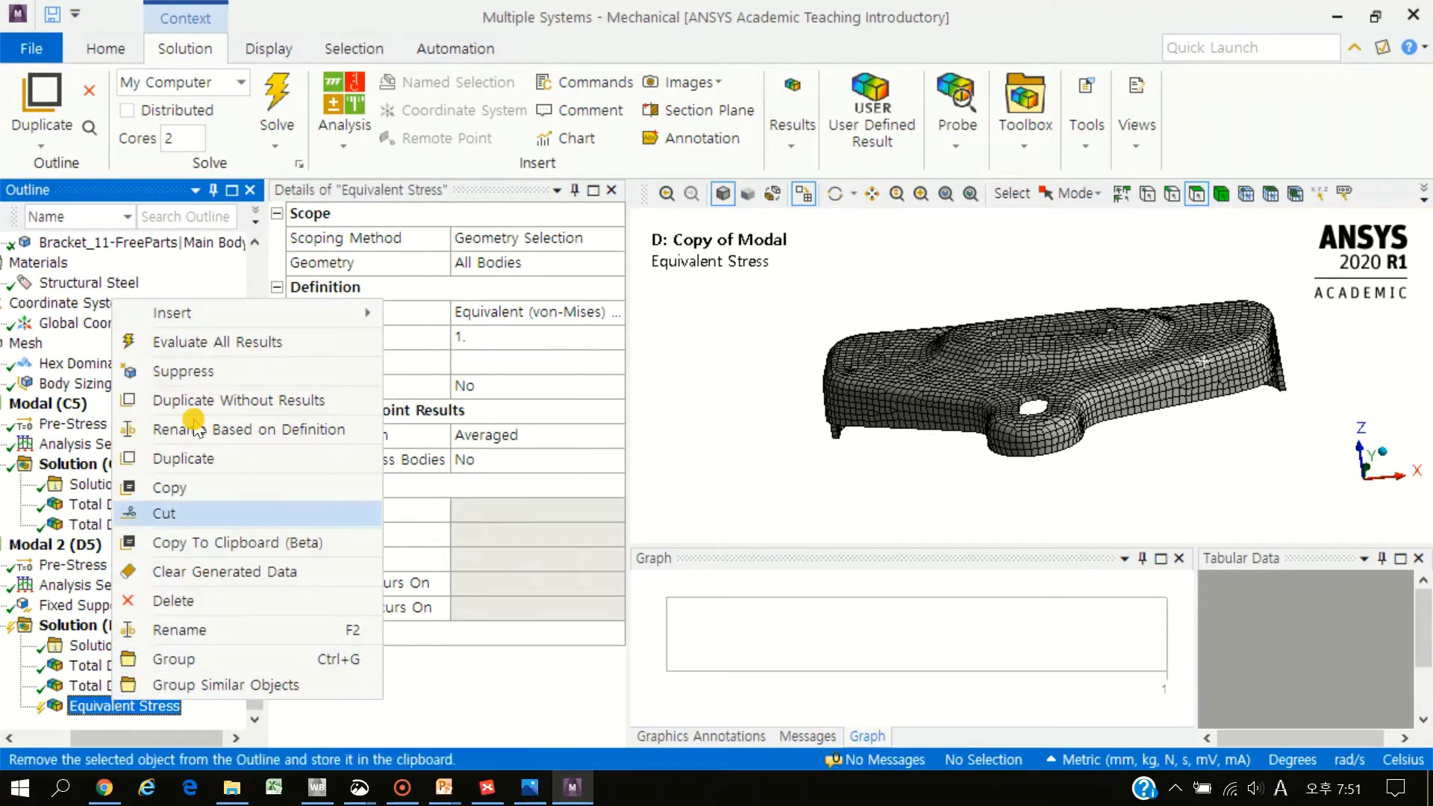
Evaluate all results, giving Equivalent Stress from 117.3 to 64806 MPa
left_click(238, 343)
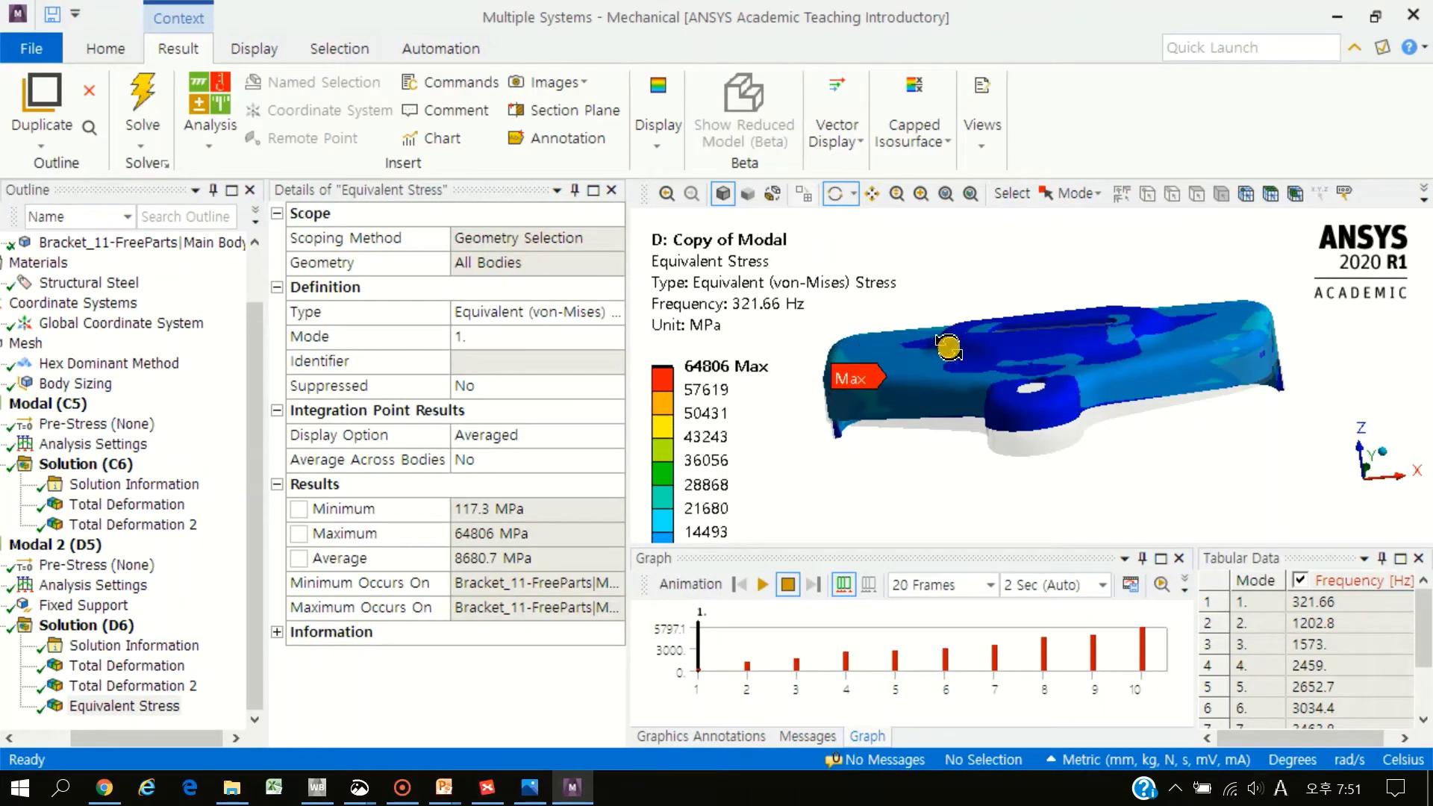
mouse_move(949, 347)
left_mouse_down()
mouse_move(784, 312)
mouse_move(851, 398)
mouse_move(799, 384)
left_mouse_up()
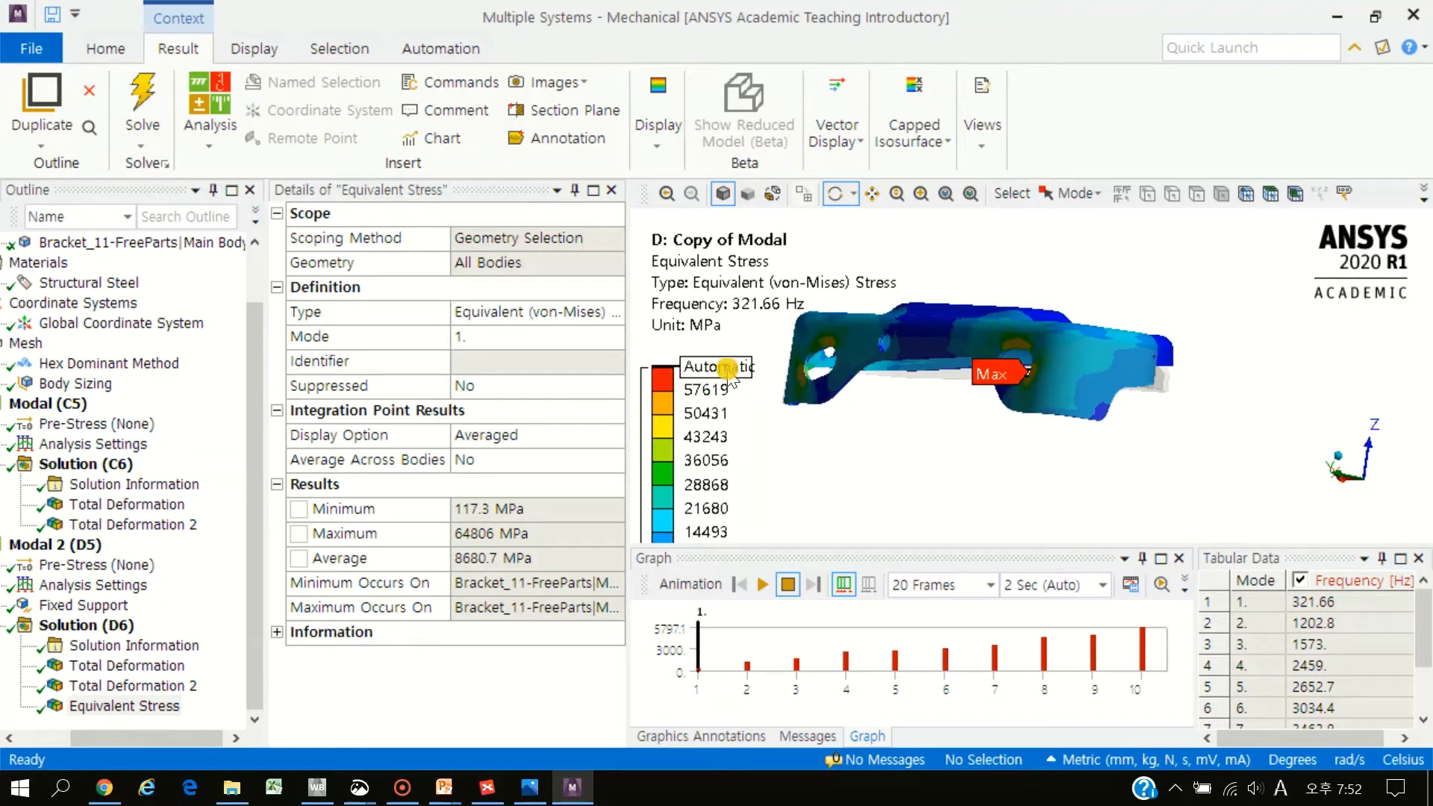
left_click_drag(789, 373, 1076, 408)
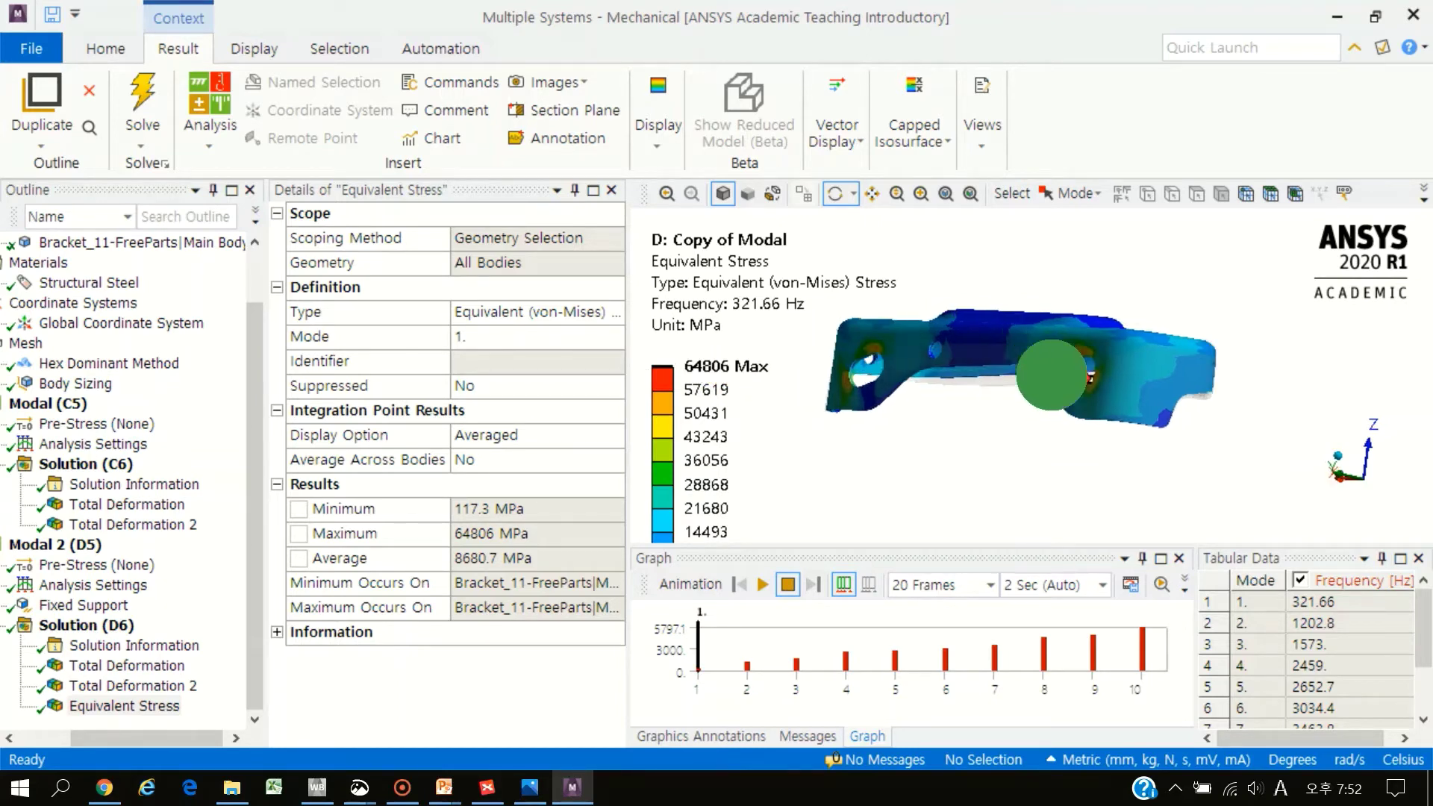
scroll(1076, 408, "up", 5)
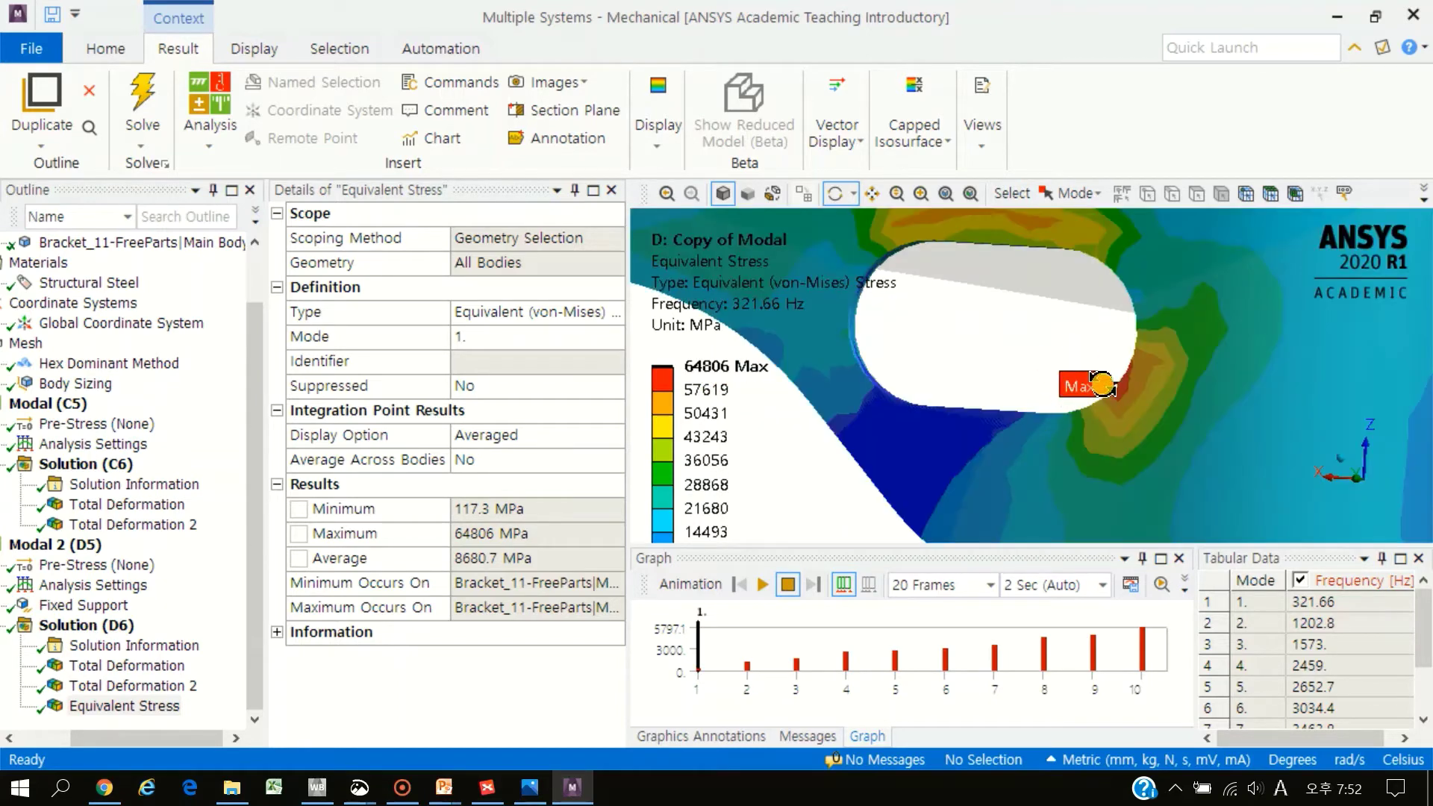
scroll(1101, 384, "down", 3)
scroll(970, 374, "down", 2)
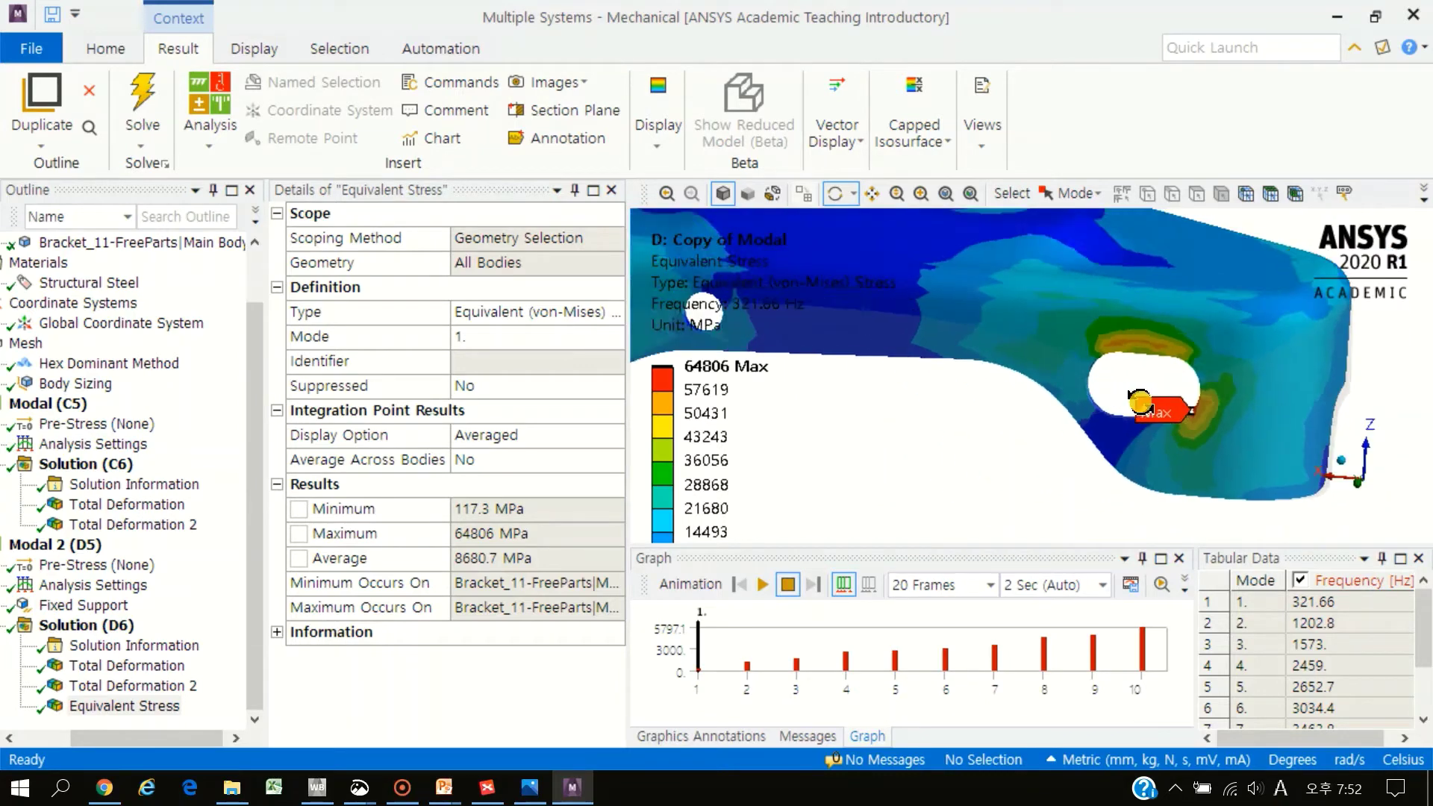
scroll(1045, 403, "down", 2)
scroll(1065, 415, "down", 2)
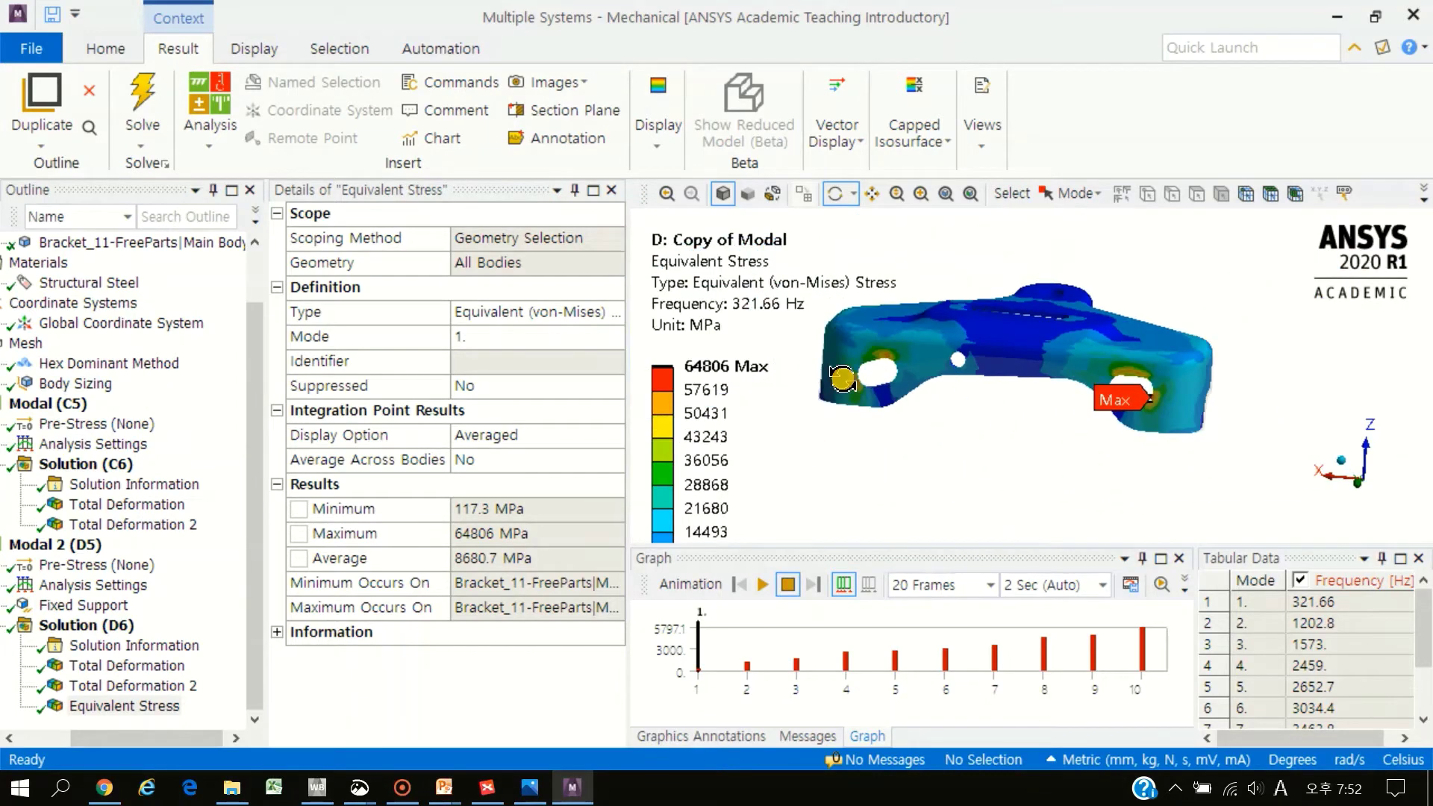
Keep the legend maximum at 64806 MPa and box-zoom onto the max location near a hole
left_click(713, 367)
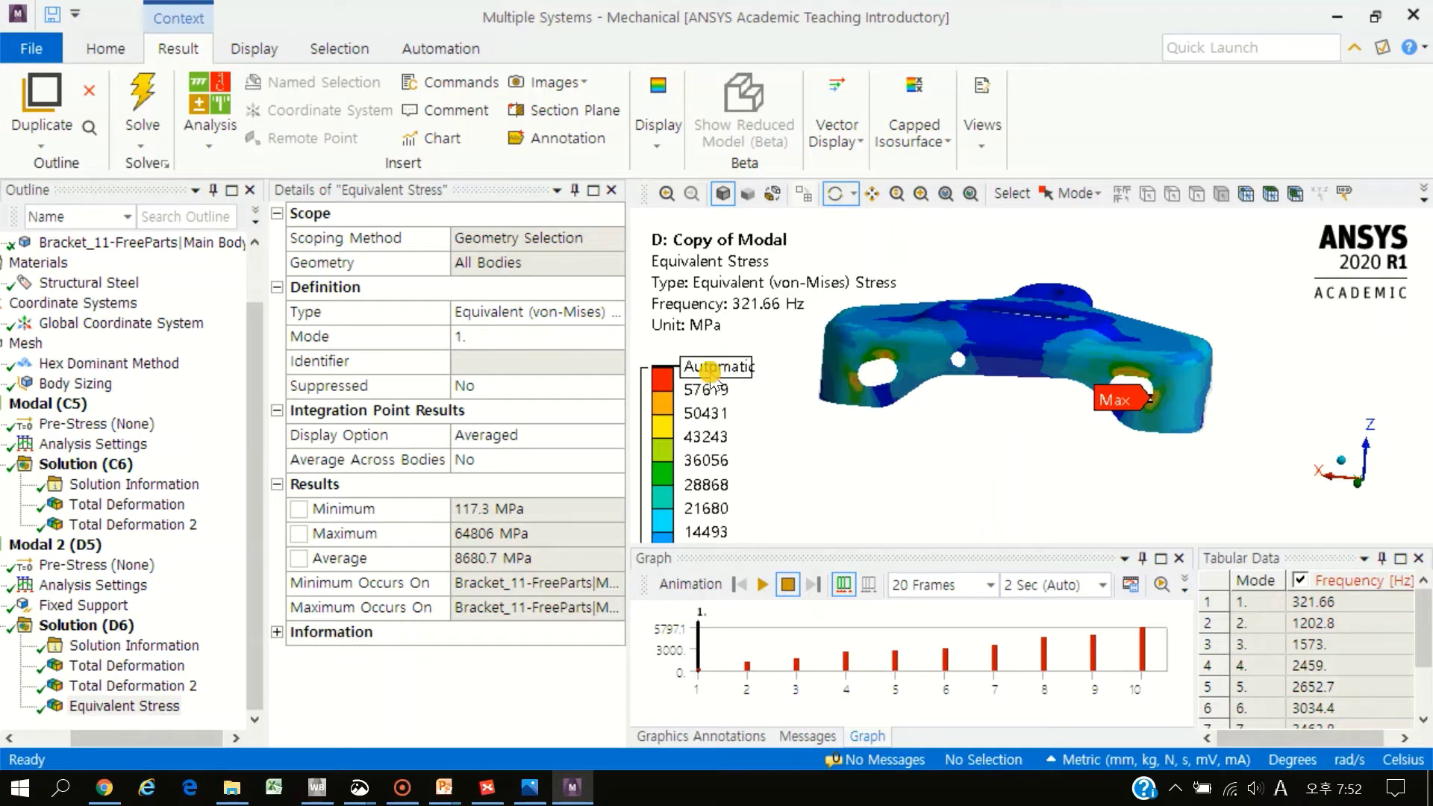
left_click(933, 344)
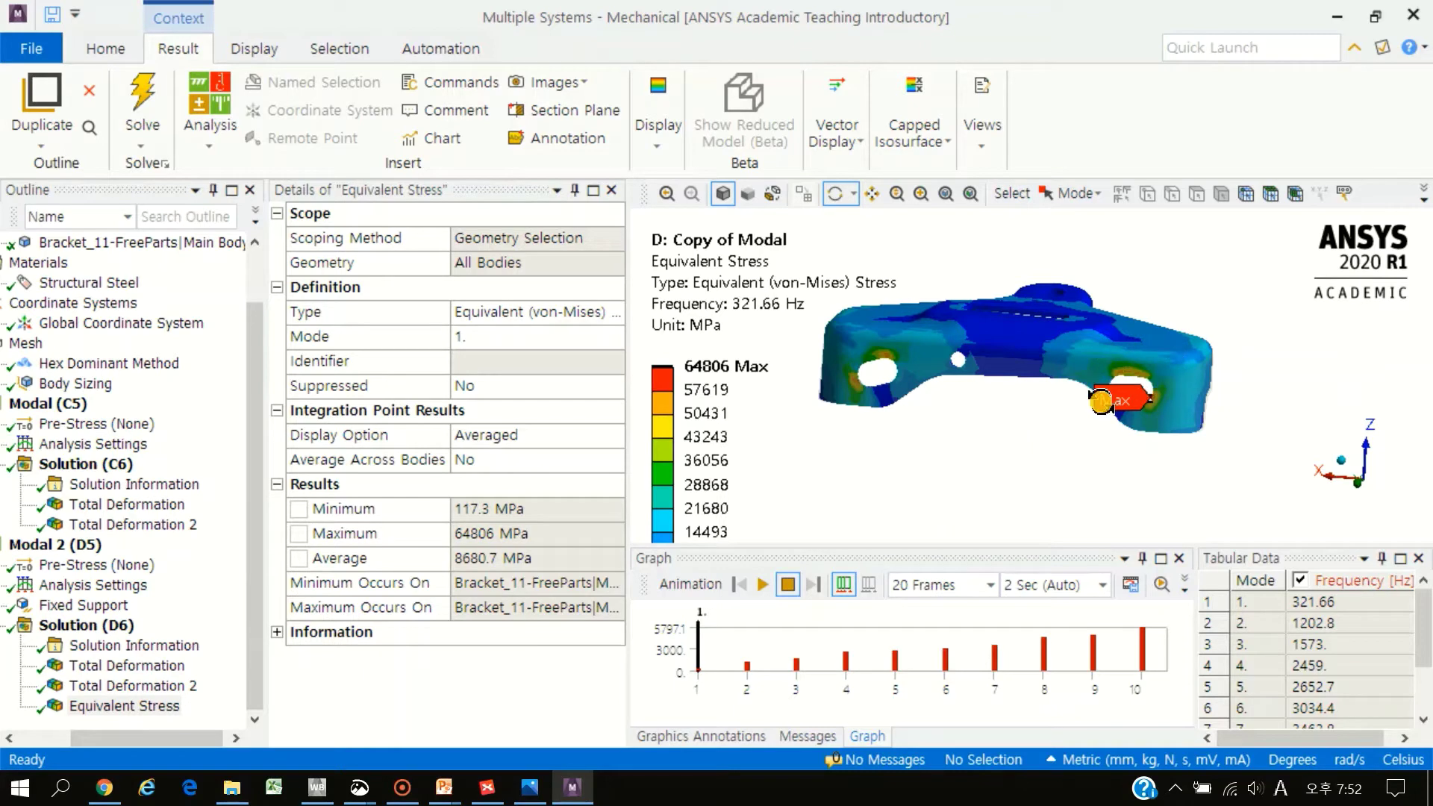
scroll(1101, 401, "up", 5)
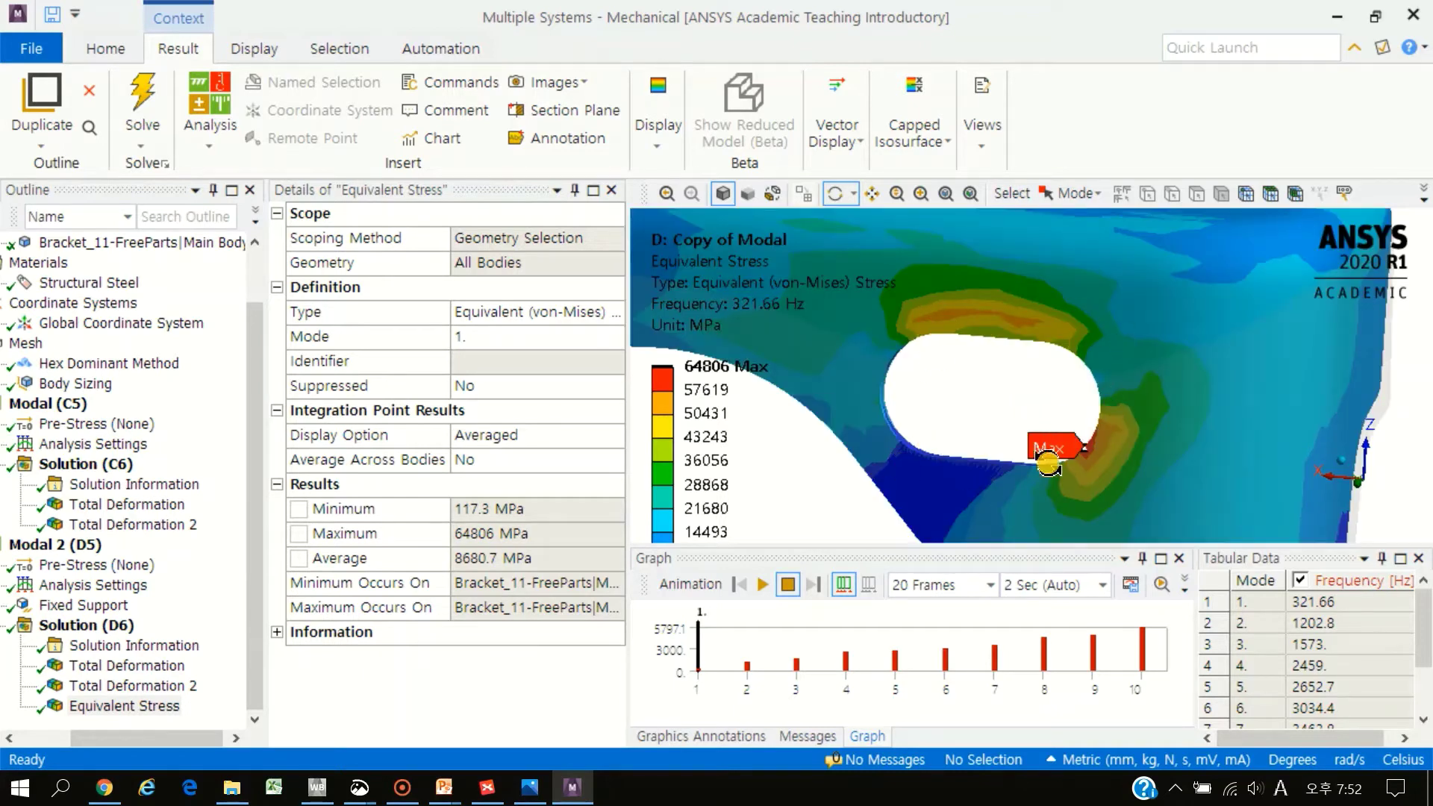
scroll(1049, 464, "down", 5)
right_click_drag(1004, 388, 799, 455)
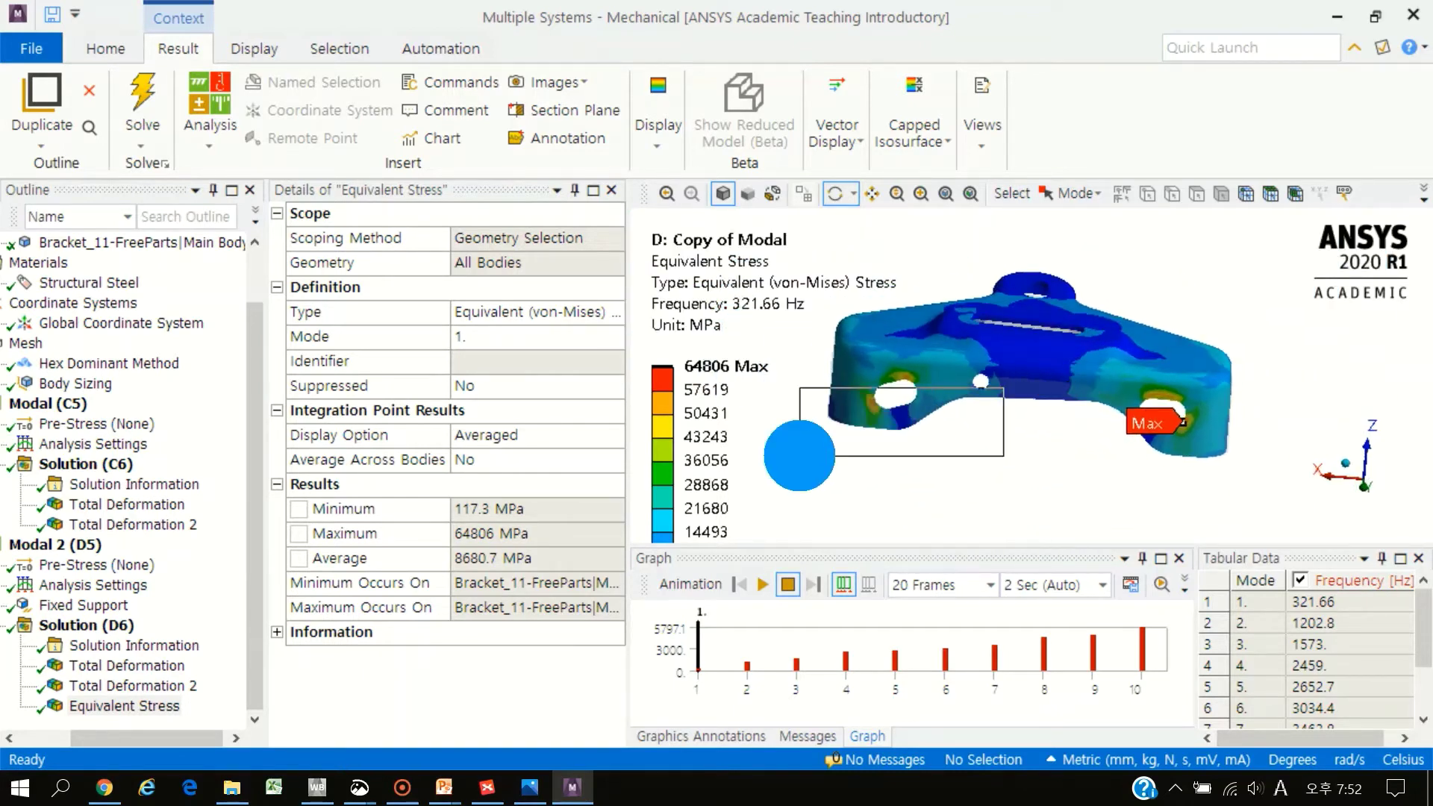
middle_click_drag(1033, 496, 1004, 427)
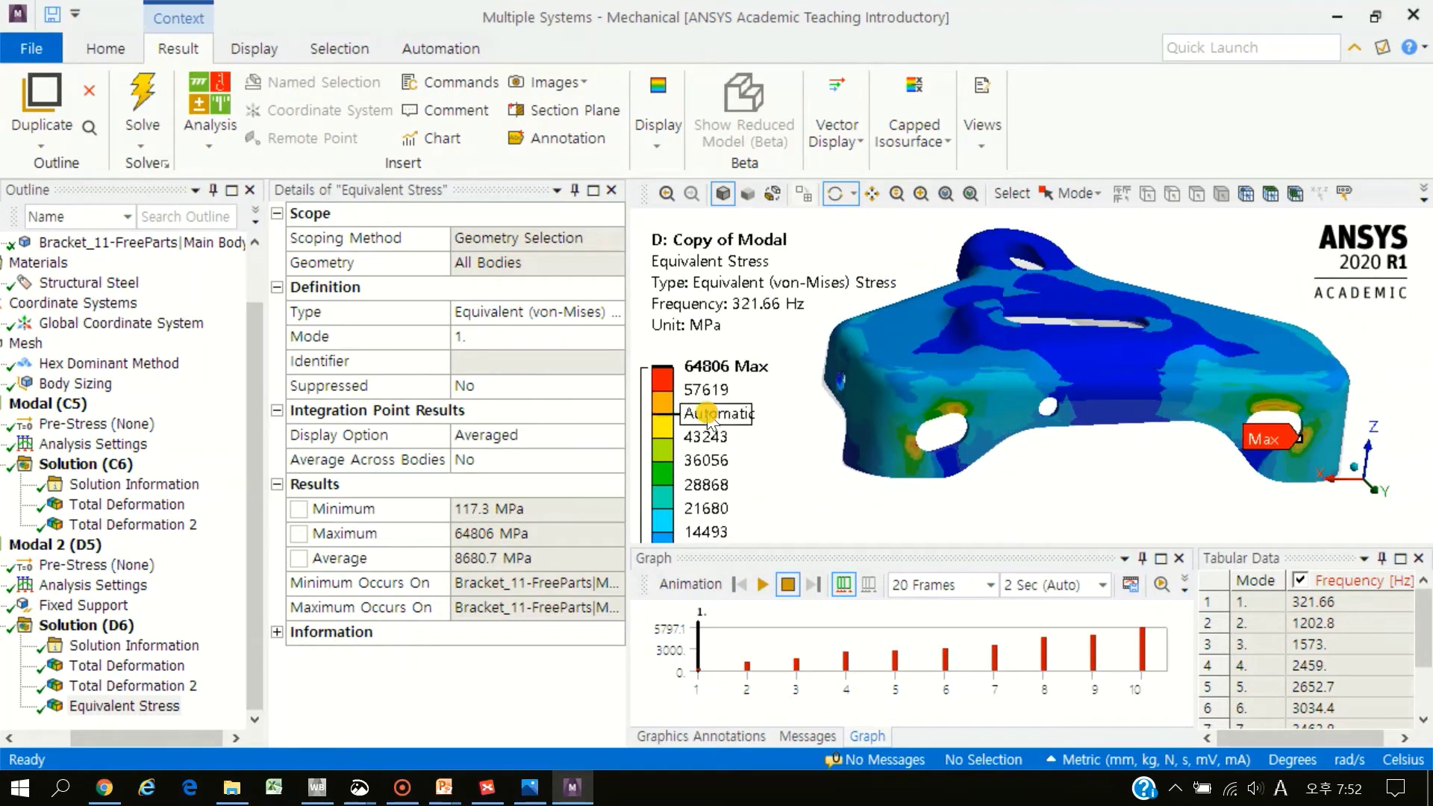
Set the copied Modal stress legend's second level to 30000 and animate the result
left_click(722, 389)
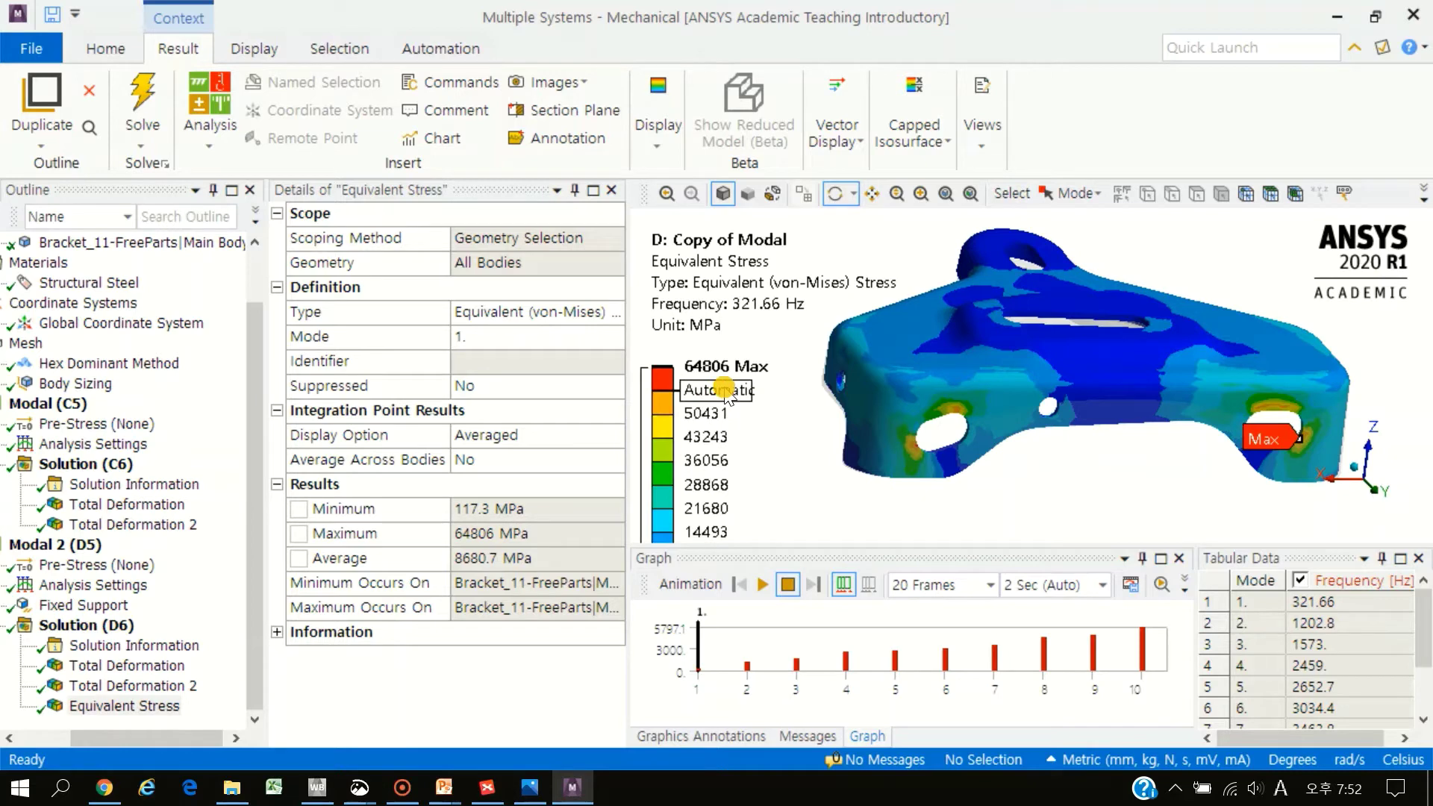
left_click(724, 391)
type("30000")
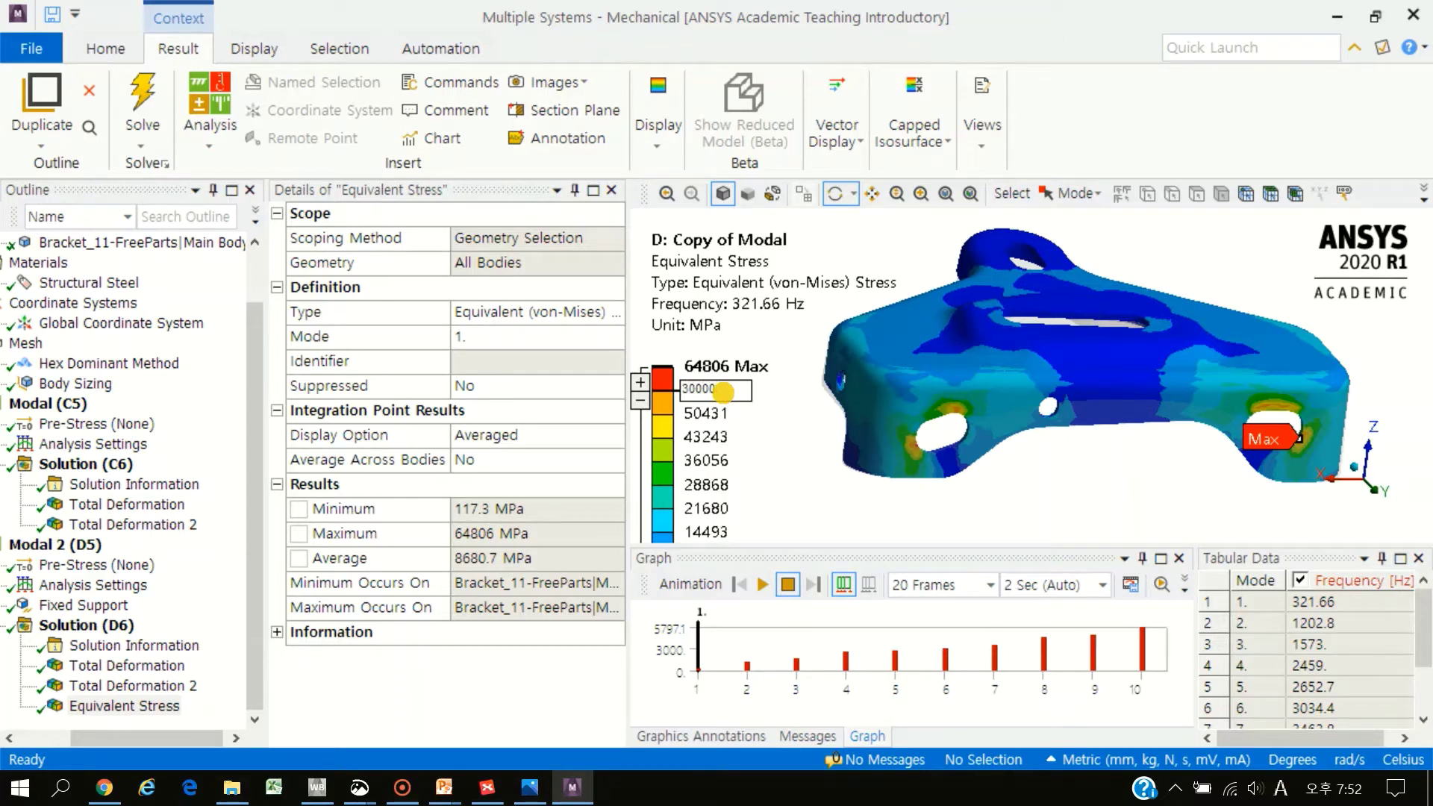
key("Return")
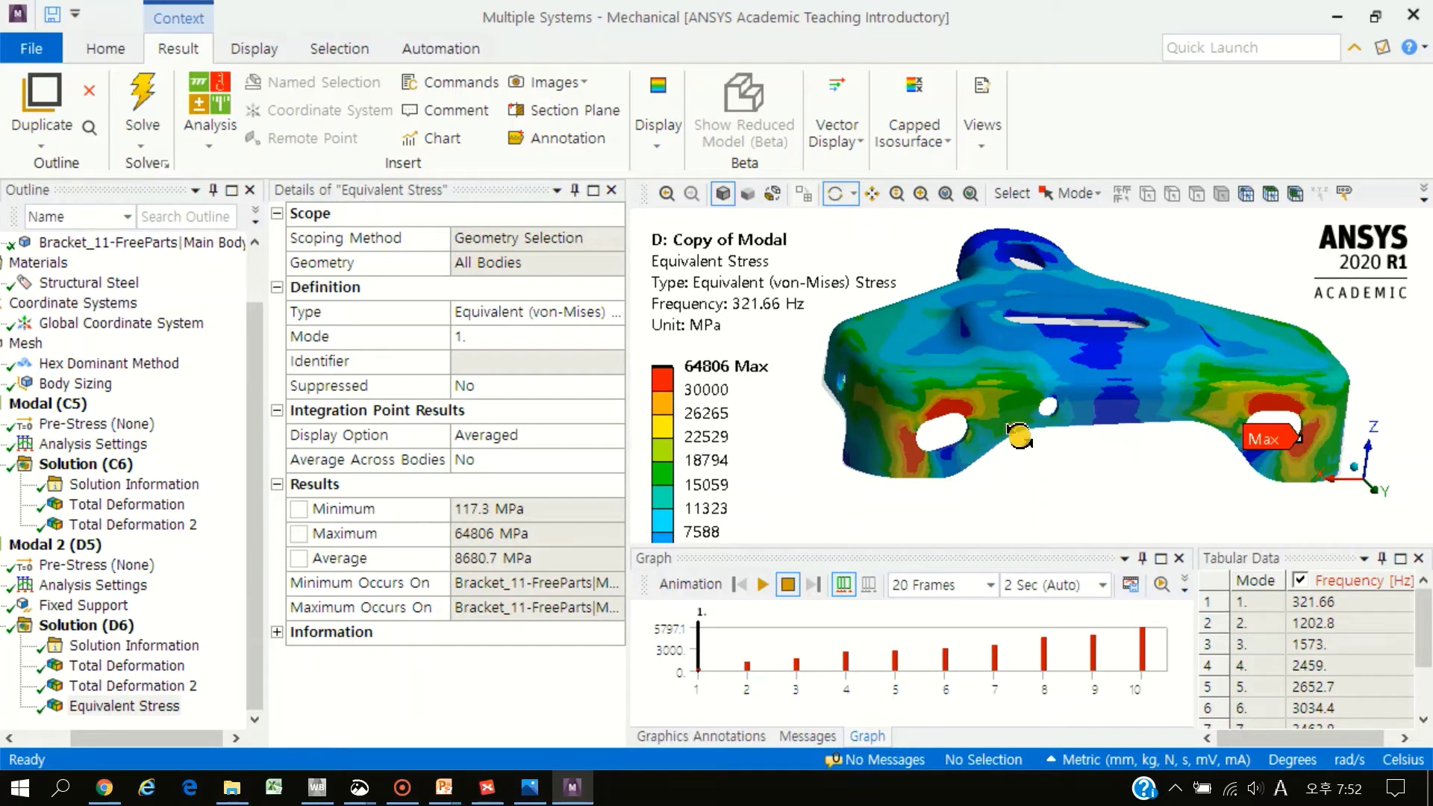
mouse_move(1019, 436)
left_mouse_down()
mouse_move(905, 441)
mouse_move(828, 389)
left_mouse_up()
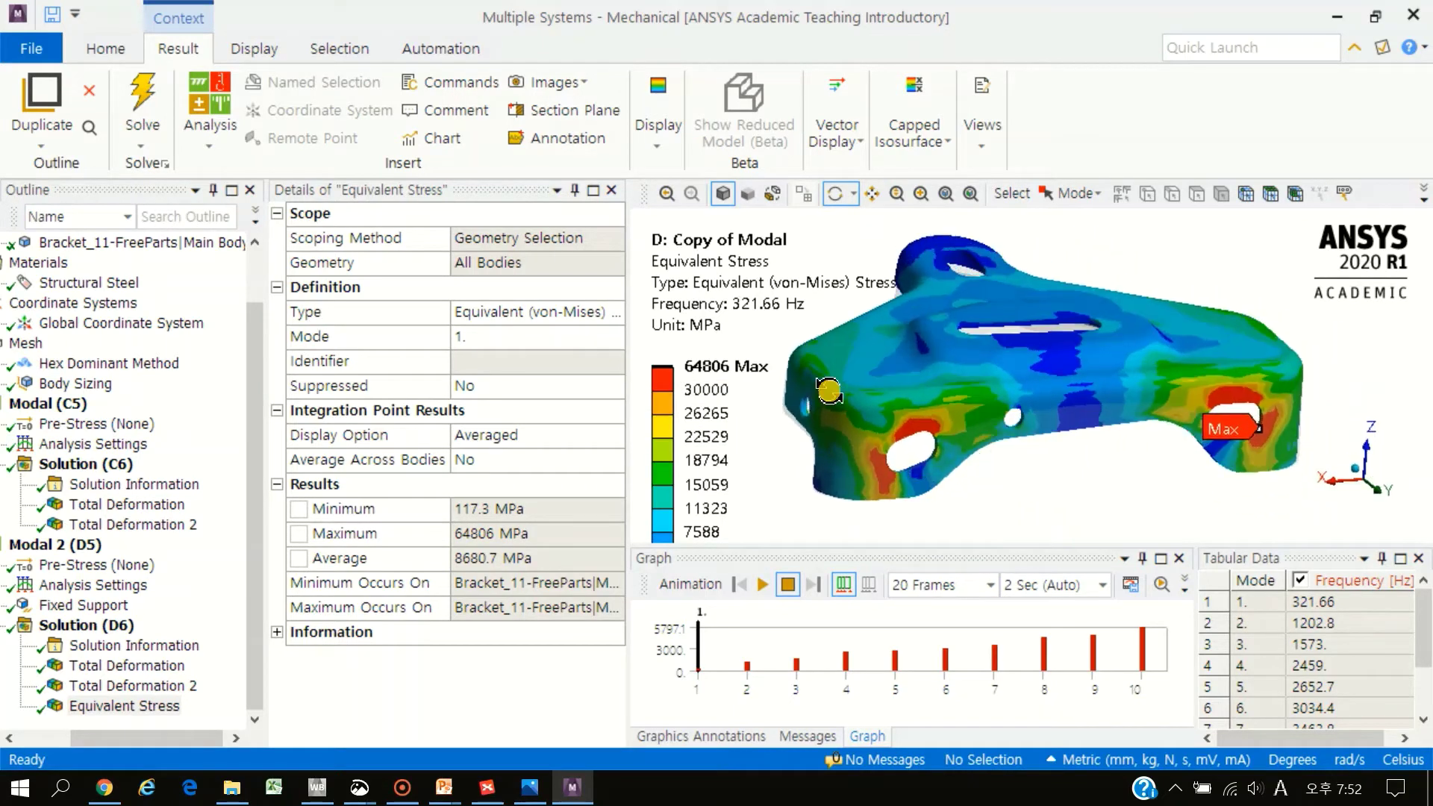
left_click(766, 585)
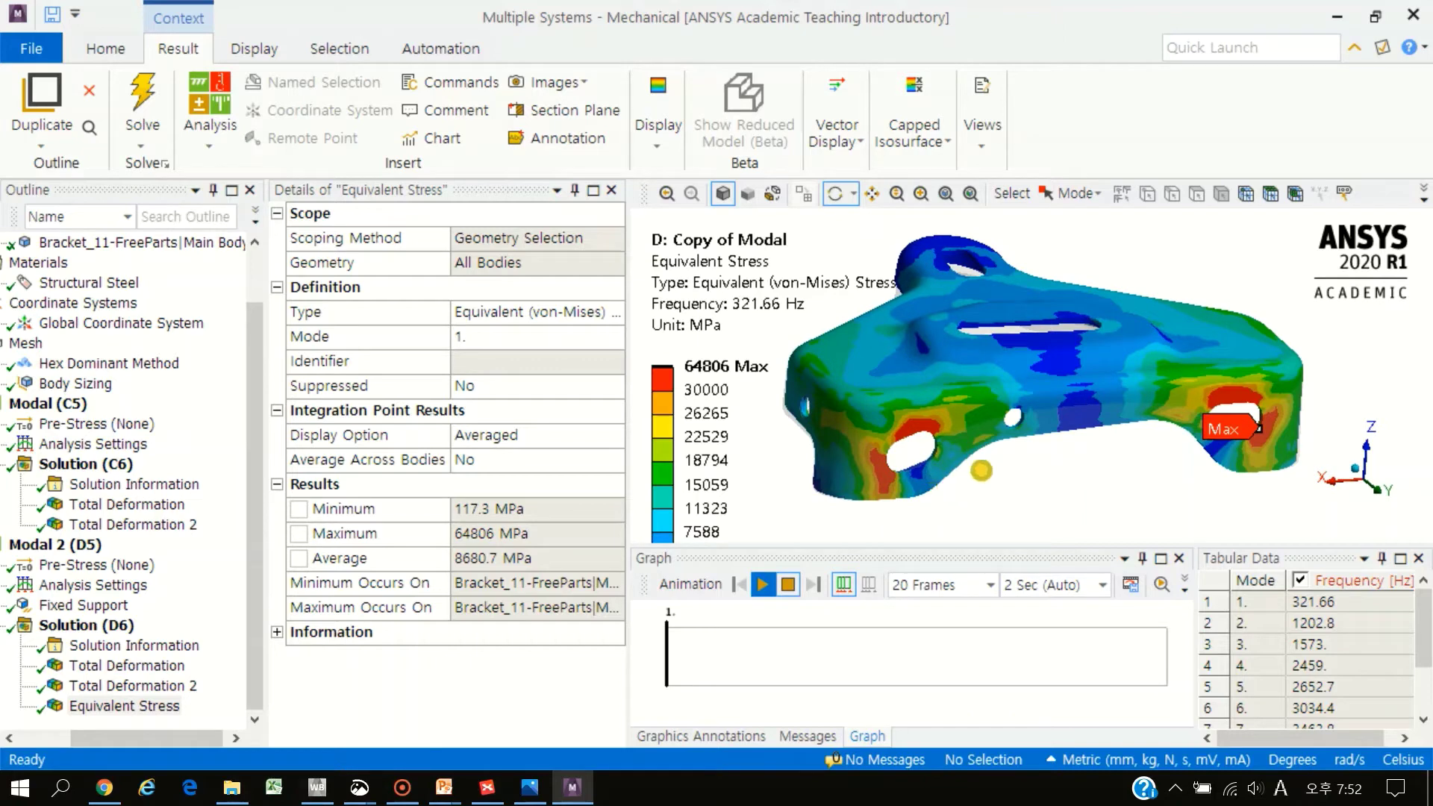
Stop the Modal 2 mode-1 stress animation at 321.66 Hz and inspect the bracket edge-on
mouse_move(981, 471)
left_mouse_down()
mouse_move(1062, 420)
mouse_move(1200, 458)
mouse_move(1232, 518)
mouse_move(1110, 448)
mouse_move(1140, 437)
left_mouse_up()
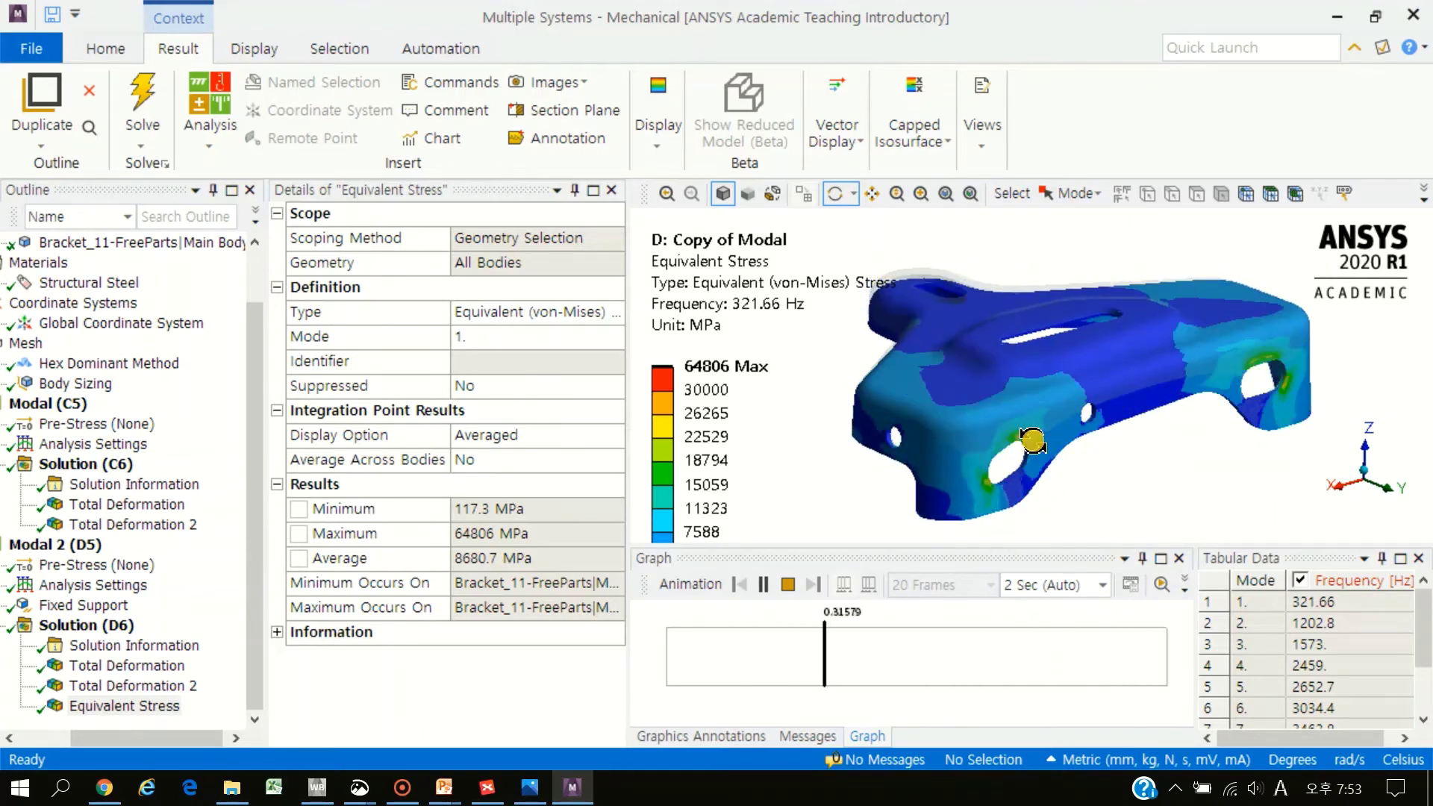
left_click(799, 590)
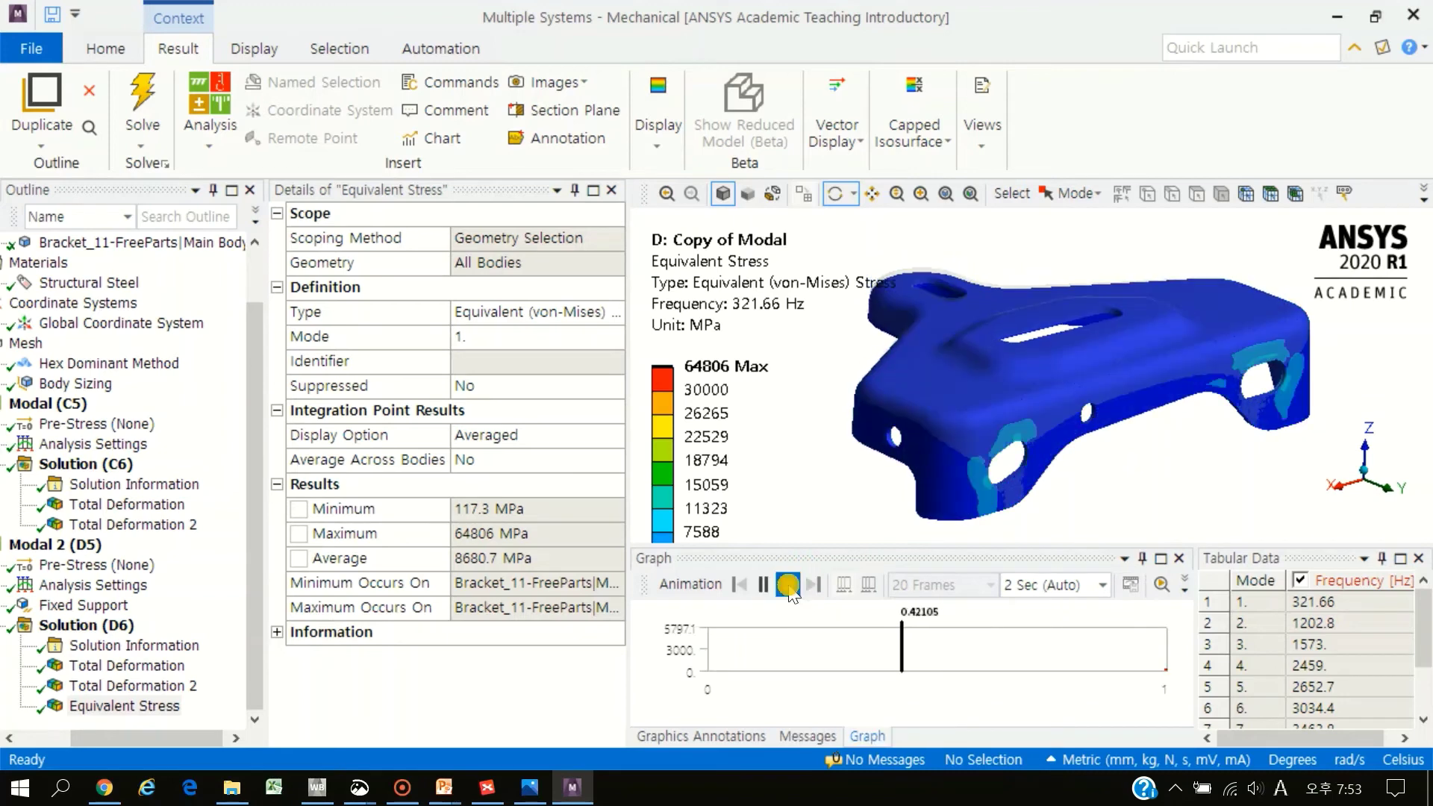
mouse_move(1078, 433)
left_mouse_down()
mouse_move(1094, 440)
mouse_move(843, 347)
left_mouse_up()
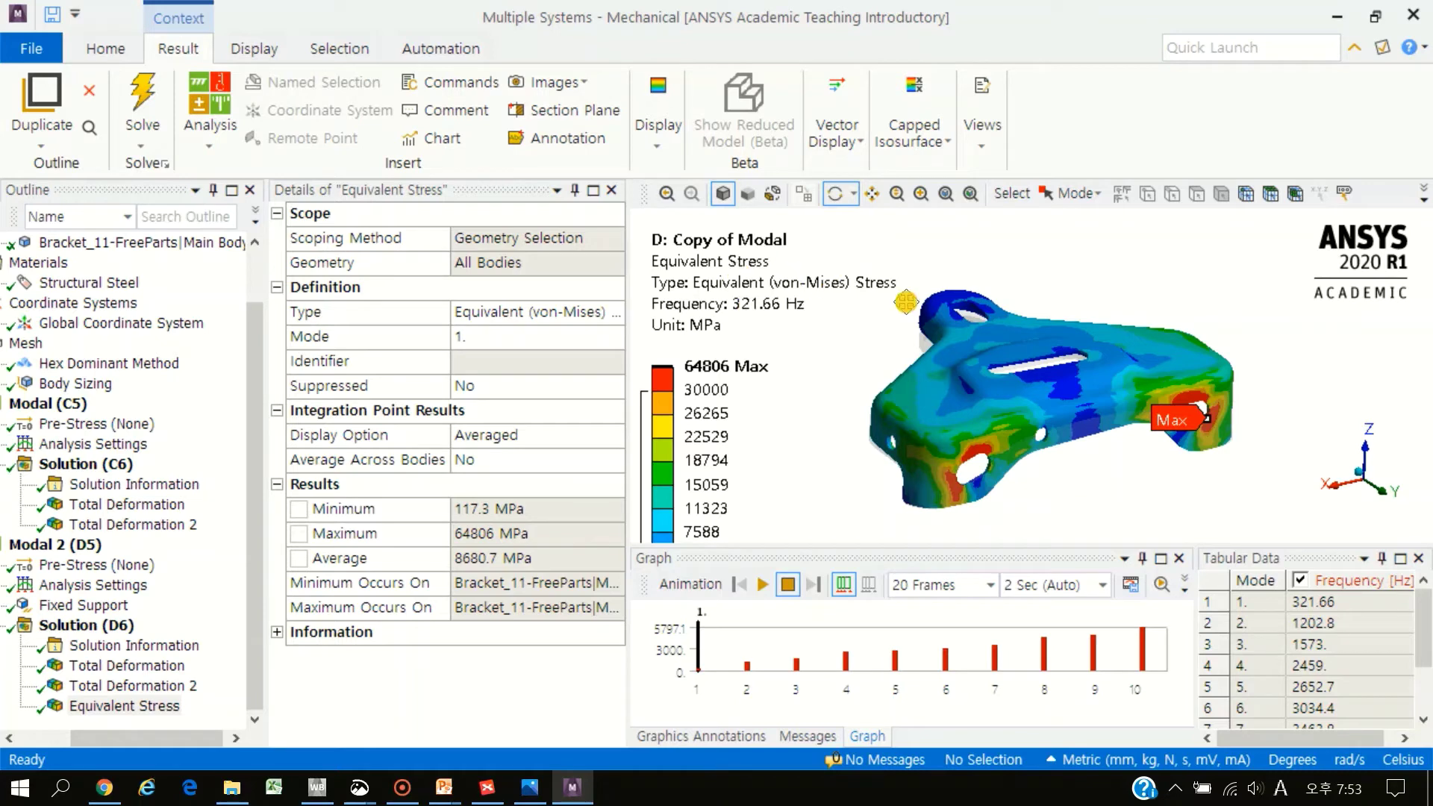
mouse_move(1102, 314)
left_mouse_down()
mouse_move(1061, 323)
mouse_move(1101, 329)
left_mouse_up()
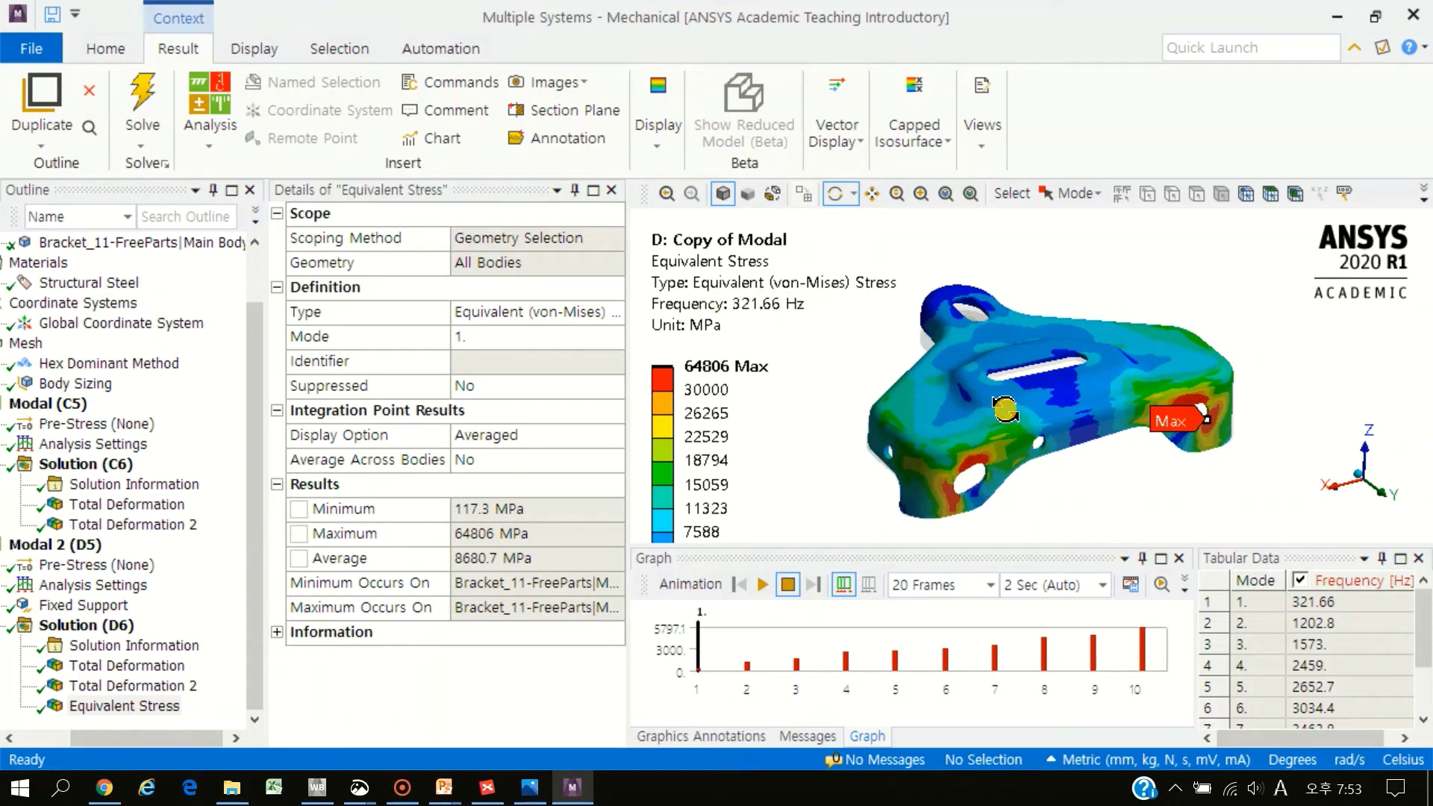
mouse_move(1110, 372)
left_mouse_down()
mouse_move(1095, 349)
mouse_move(1071, 400)
left_mouse_up()
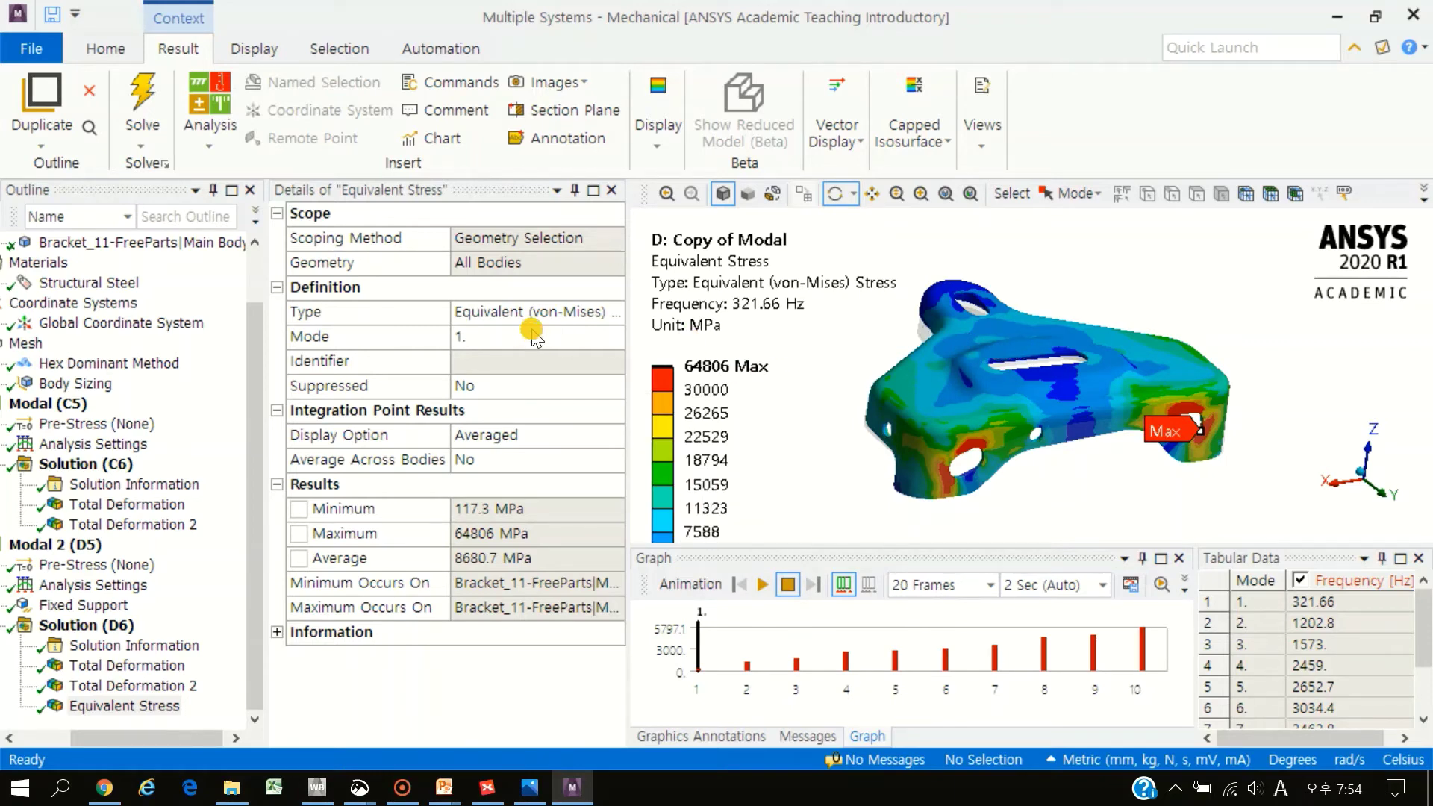
Insert an Equivalent (von-Mises) Stress result under Solution (C6) and evaluate all results
left_click(87, 464)
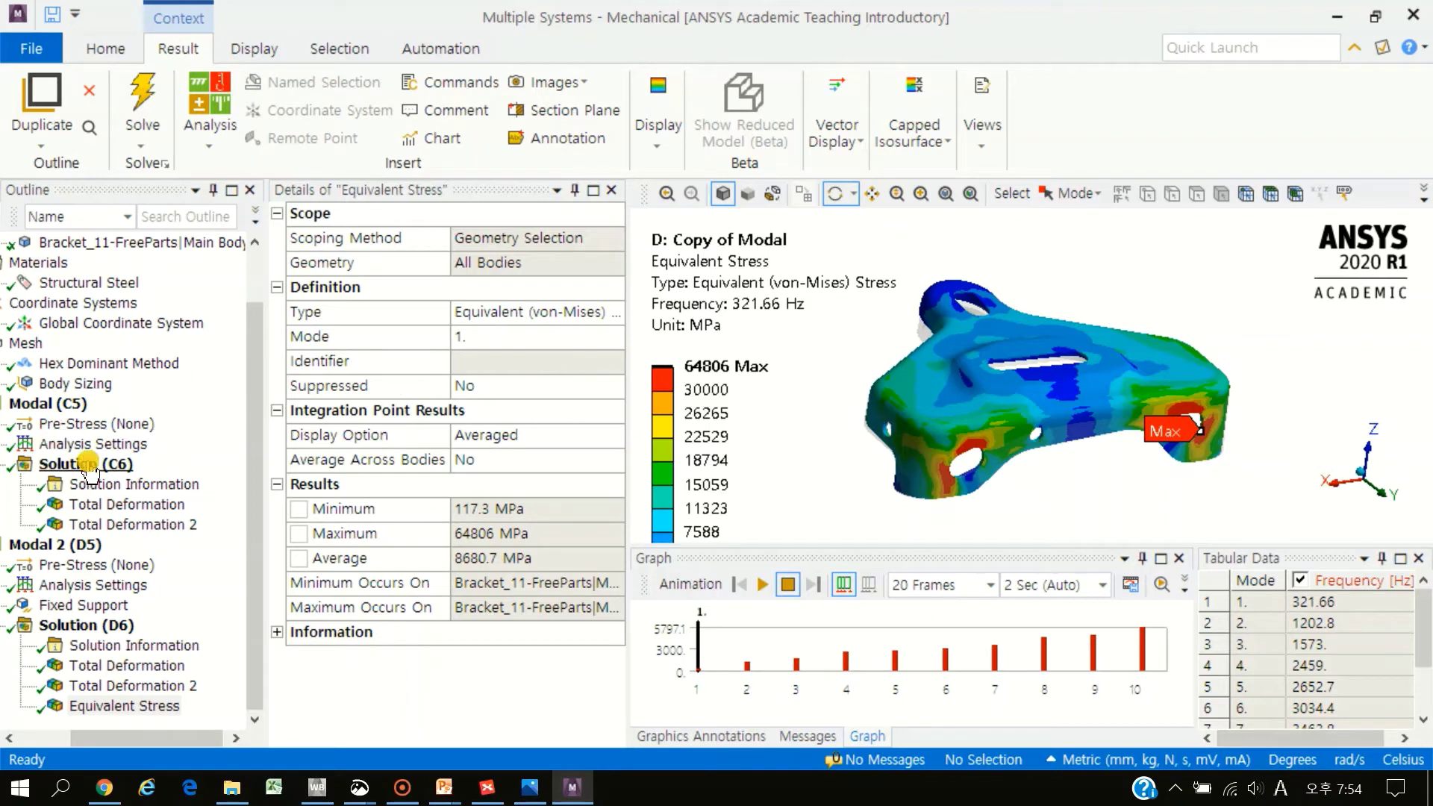
right_click(87, 465)
mouse_move(224, 477)
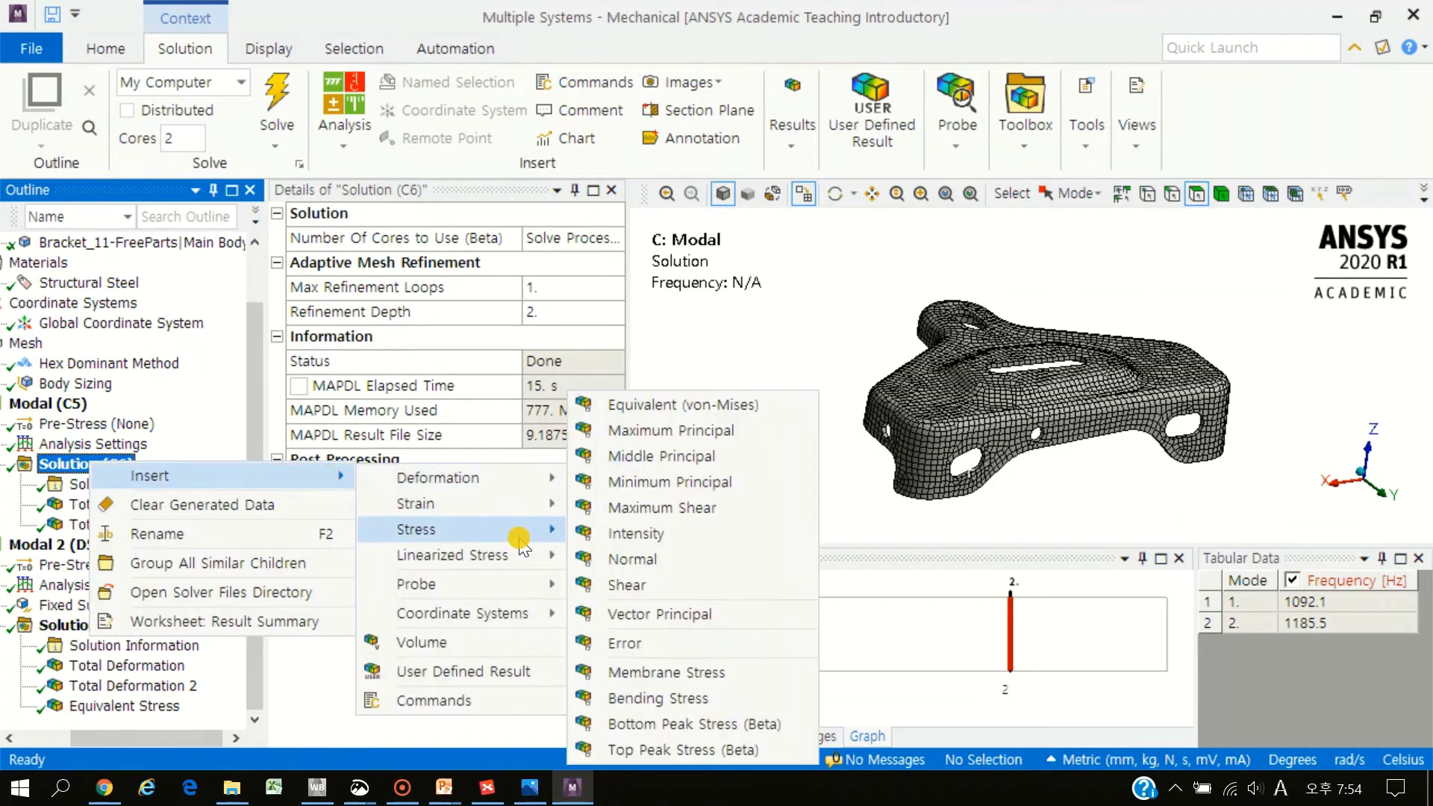
left_click(694, 312)
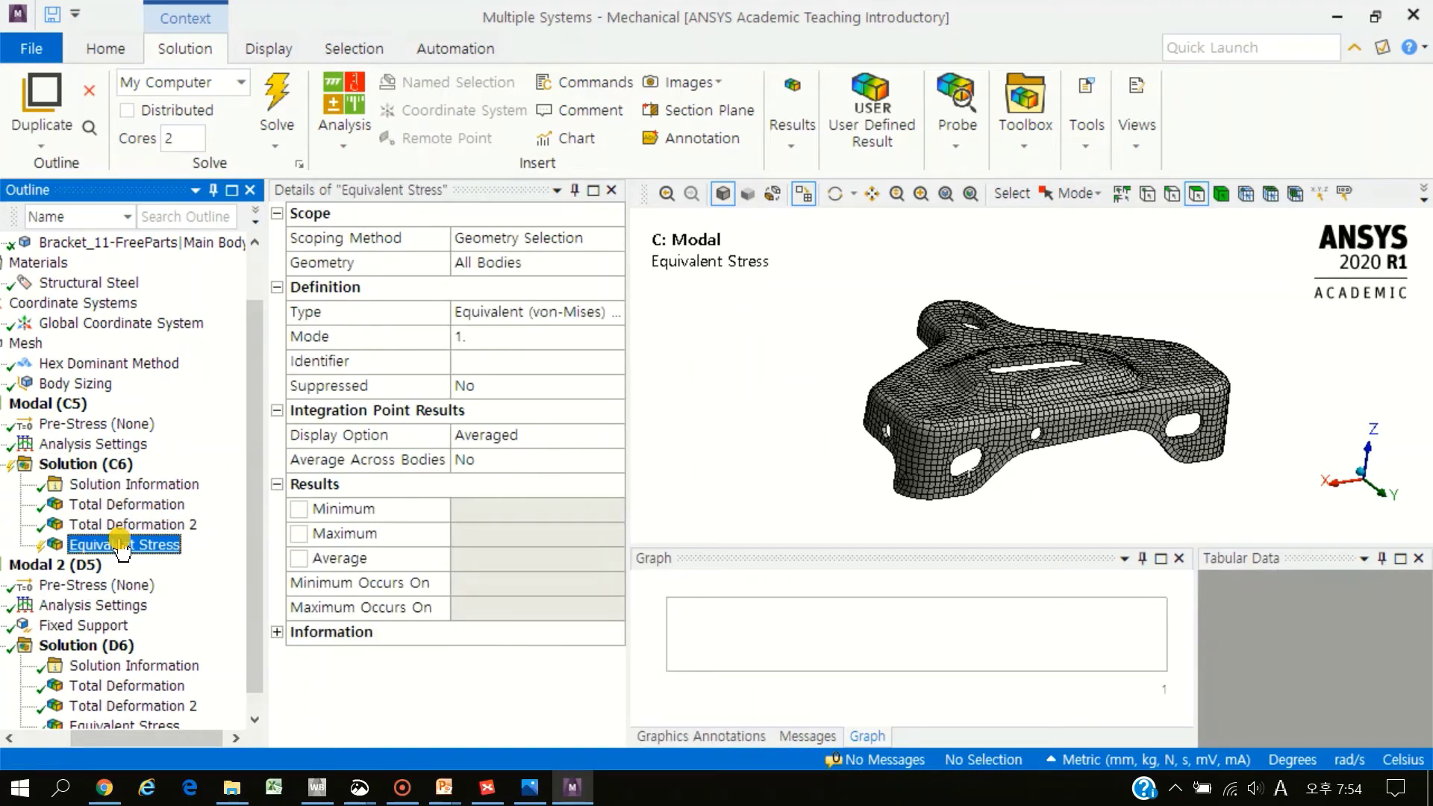
right_click(123, 544)
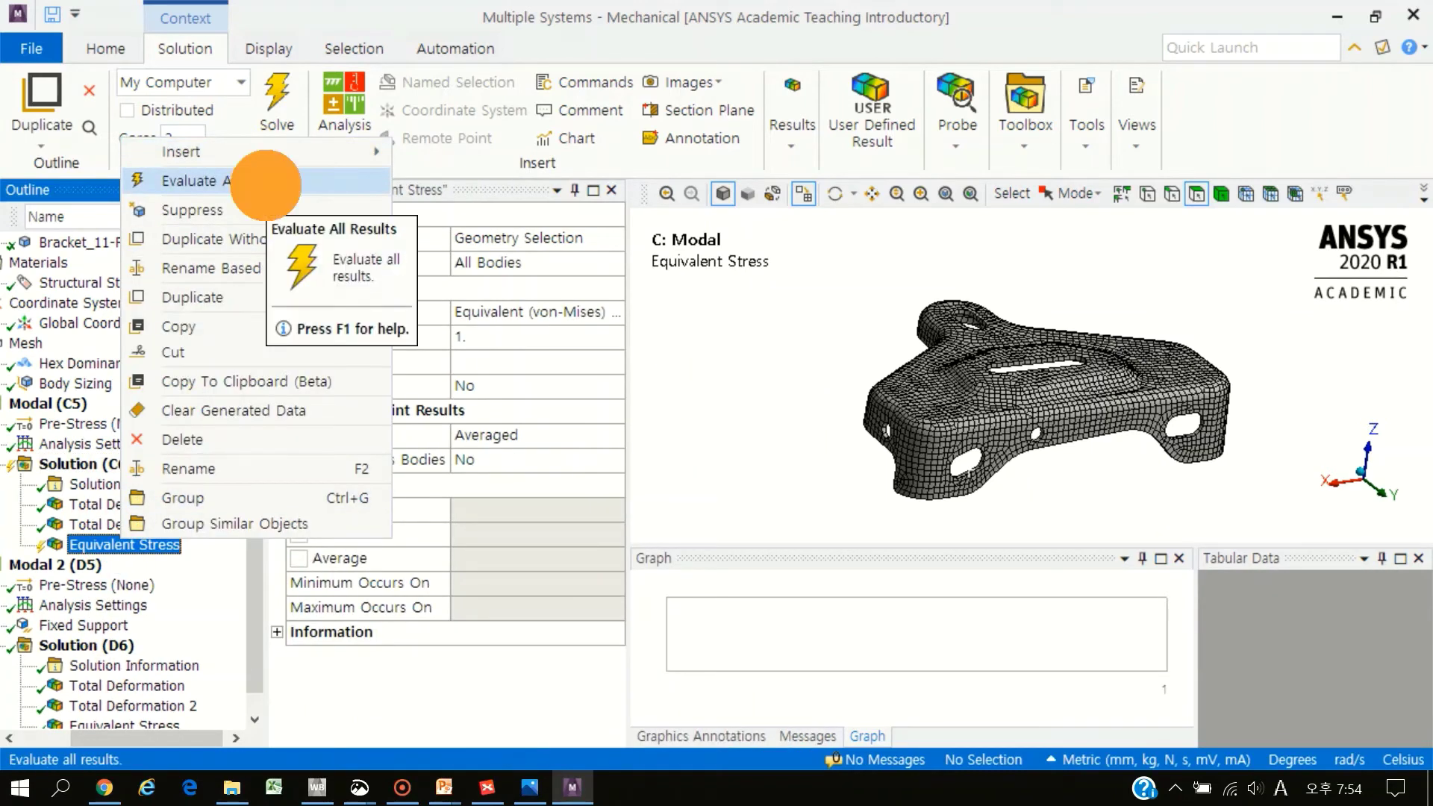
left_click(267, 187)
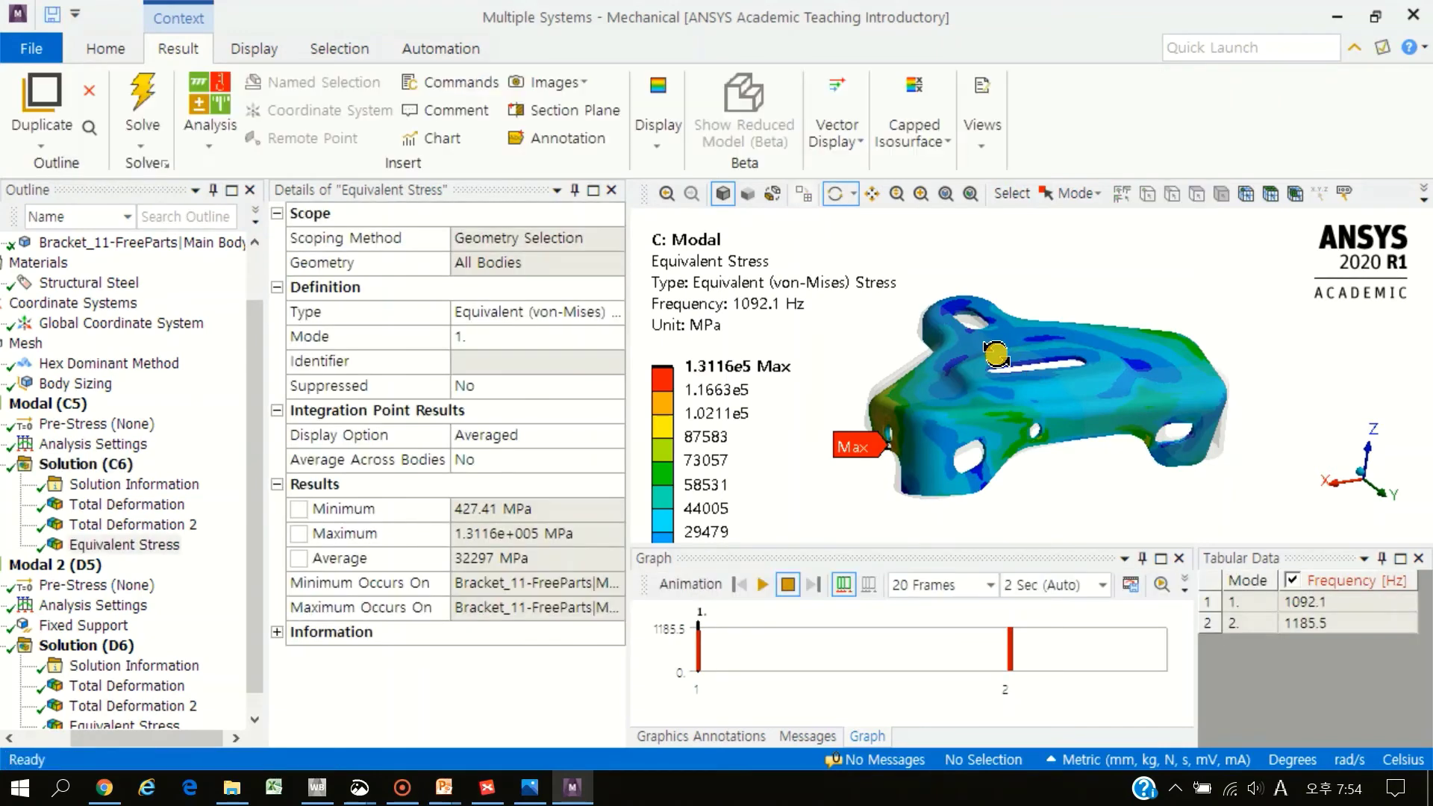
Set the stress legend's second level to 50000 and animate the 1092.1 Hz mode
mouse_move(995, 353)
left_mouse_down()
mouse_move(960, 321)
mouse_move(976, 320)
left_mouse_up()
left_click(739, 391)
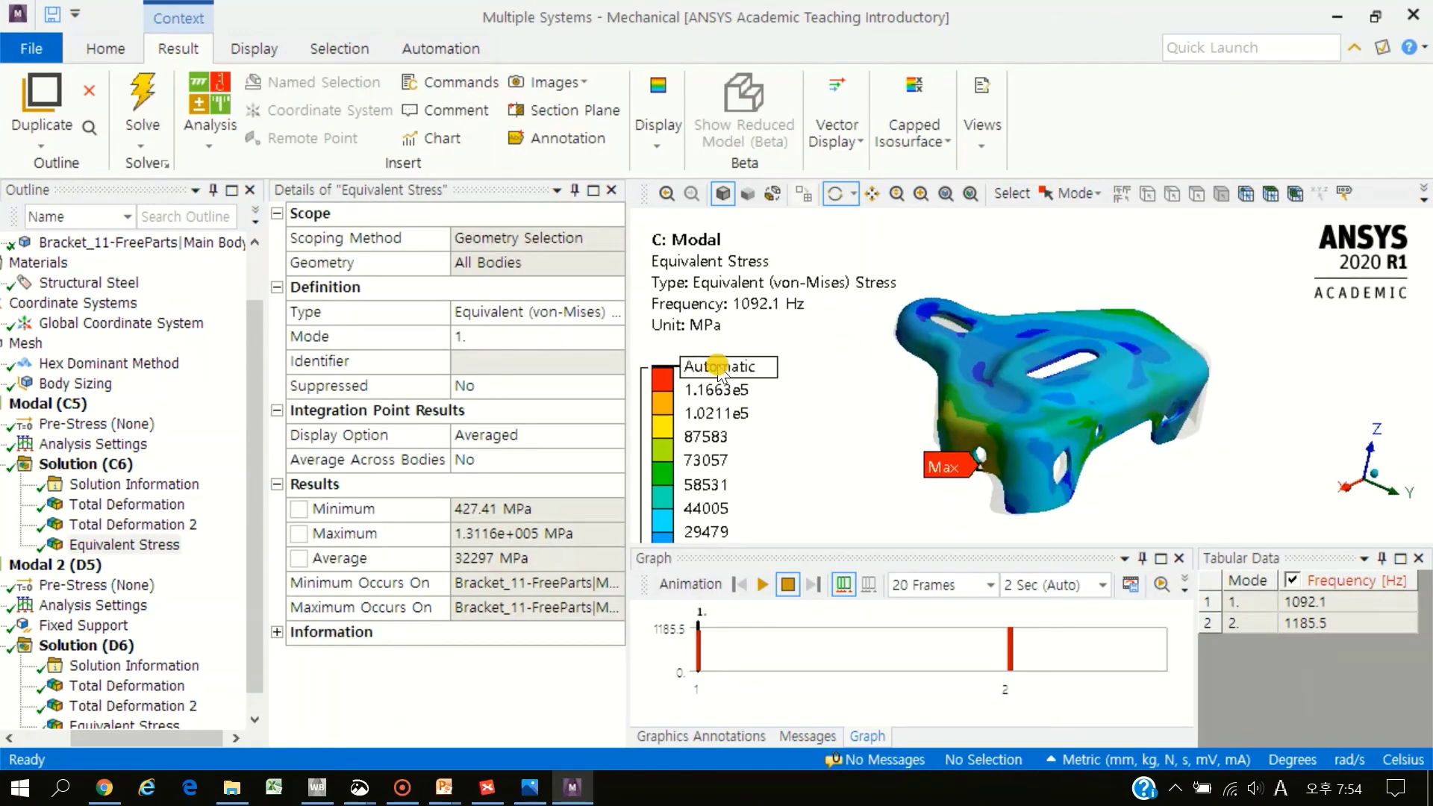
left_click(741, 391)
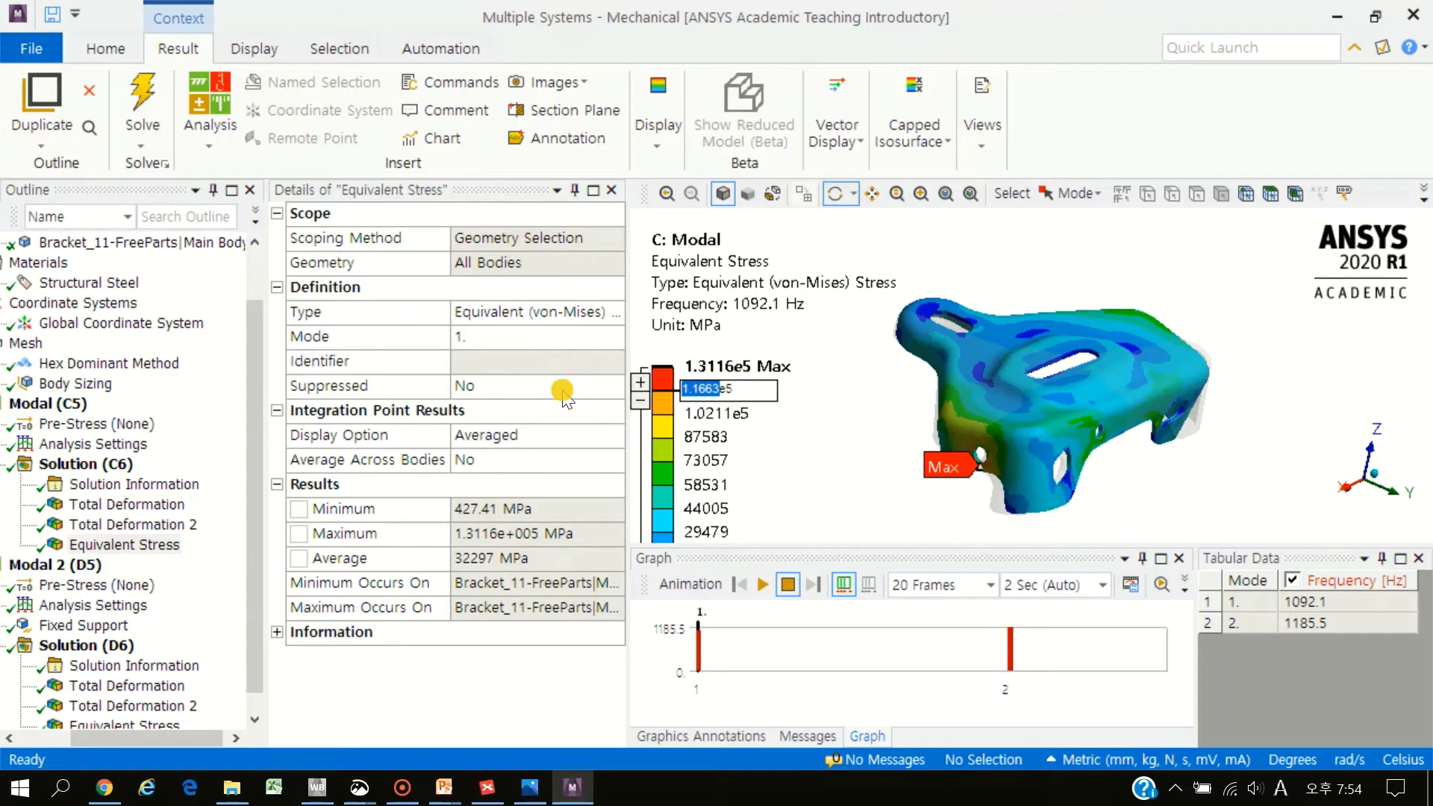
type("50000")
key("Return")
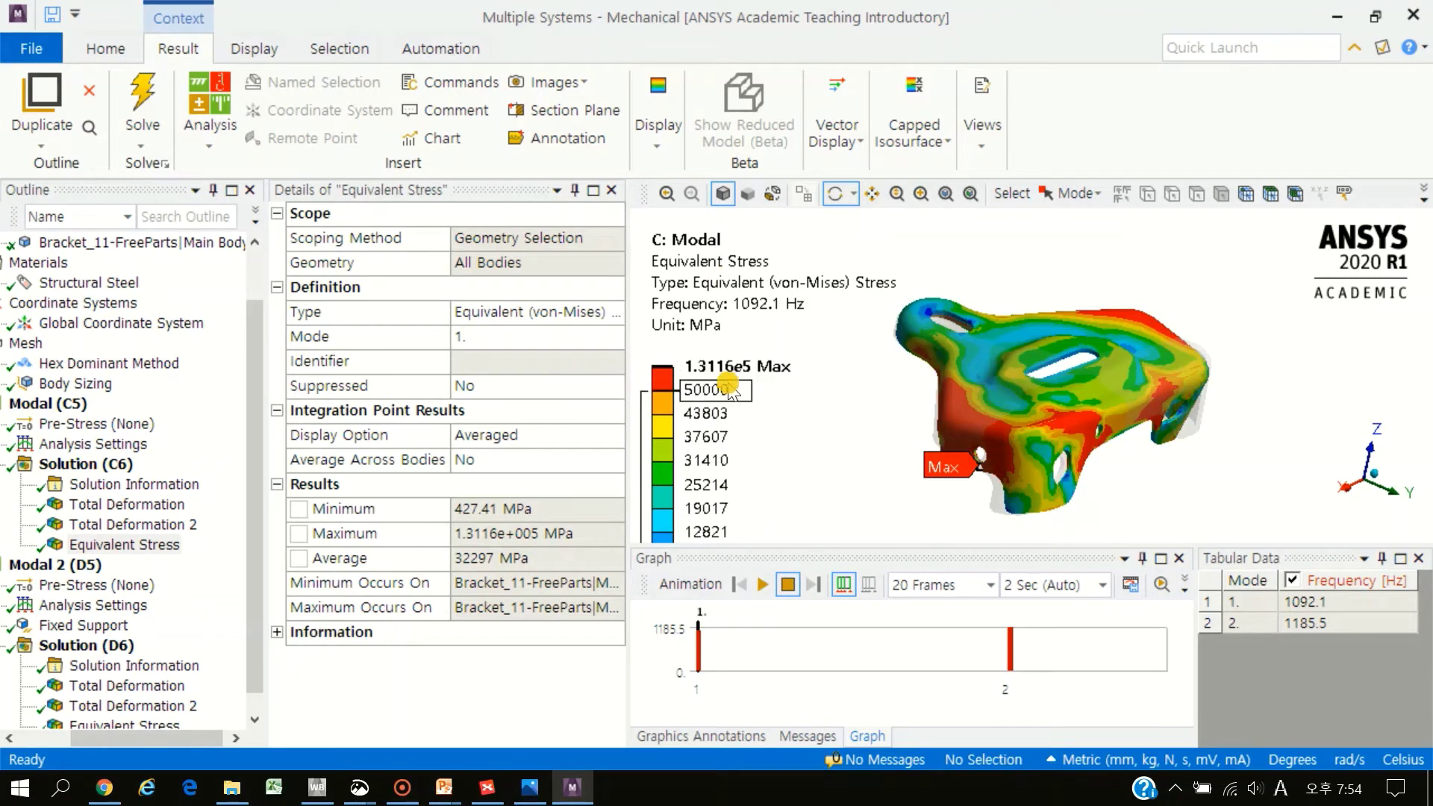
left_click(762, 585)
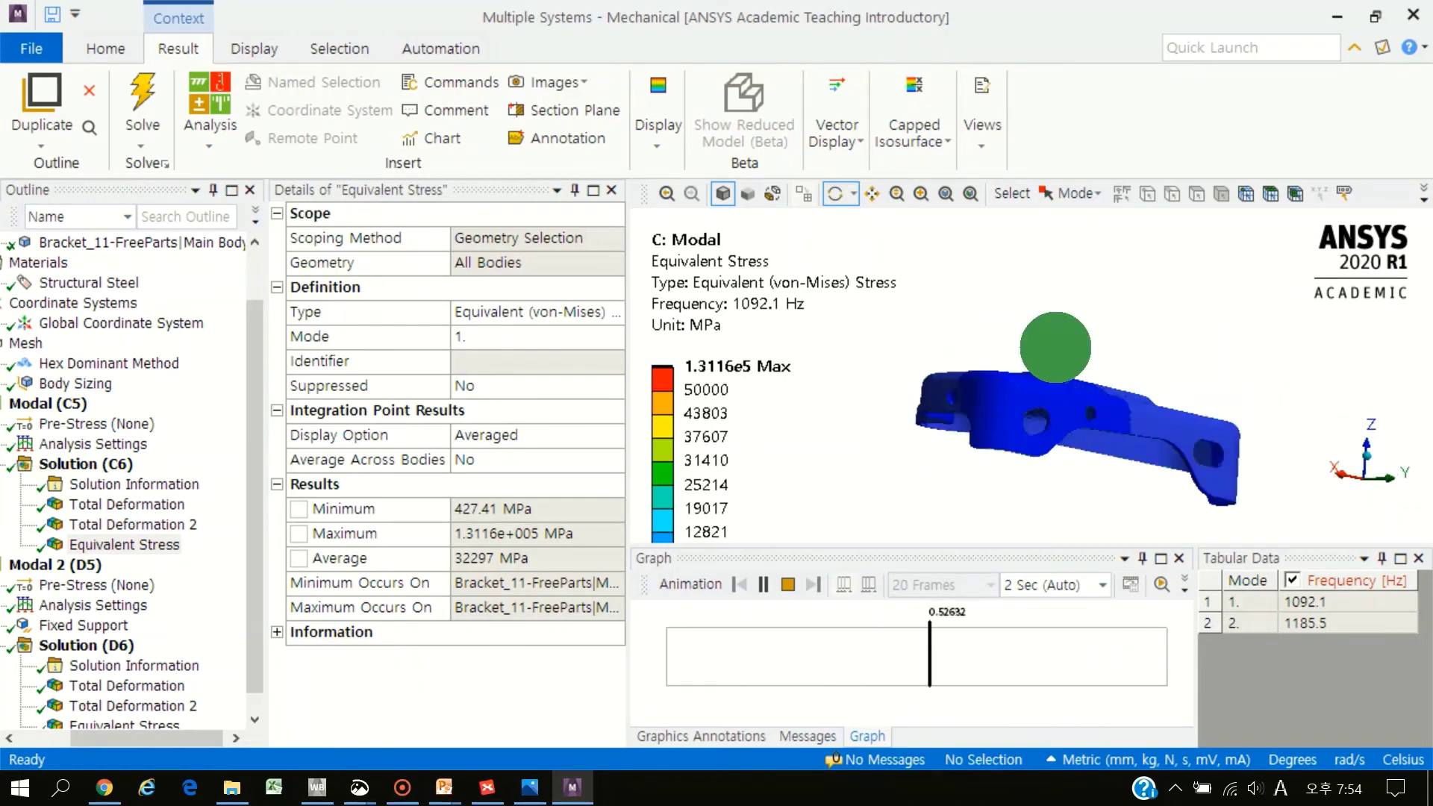
Rotate the animating 1092.1 Hz stress plot to several angles, then stop the animation
mouse_move(960, 345)
left_mouse_down()
mouse_move(1206, 387)
mouse_move(1056, 485)
left_mouse_up()
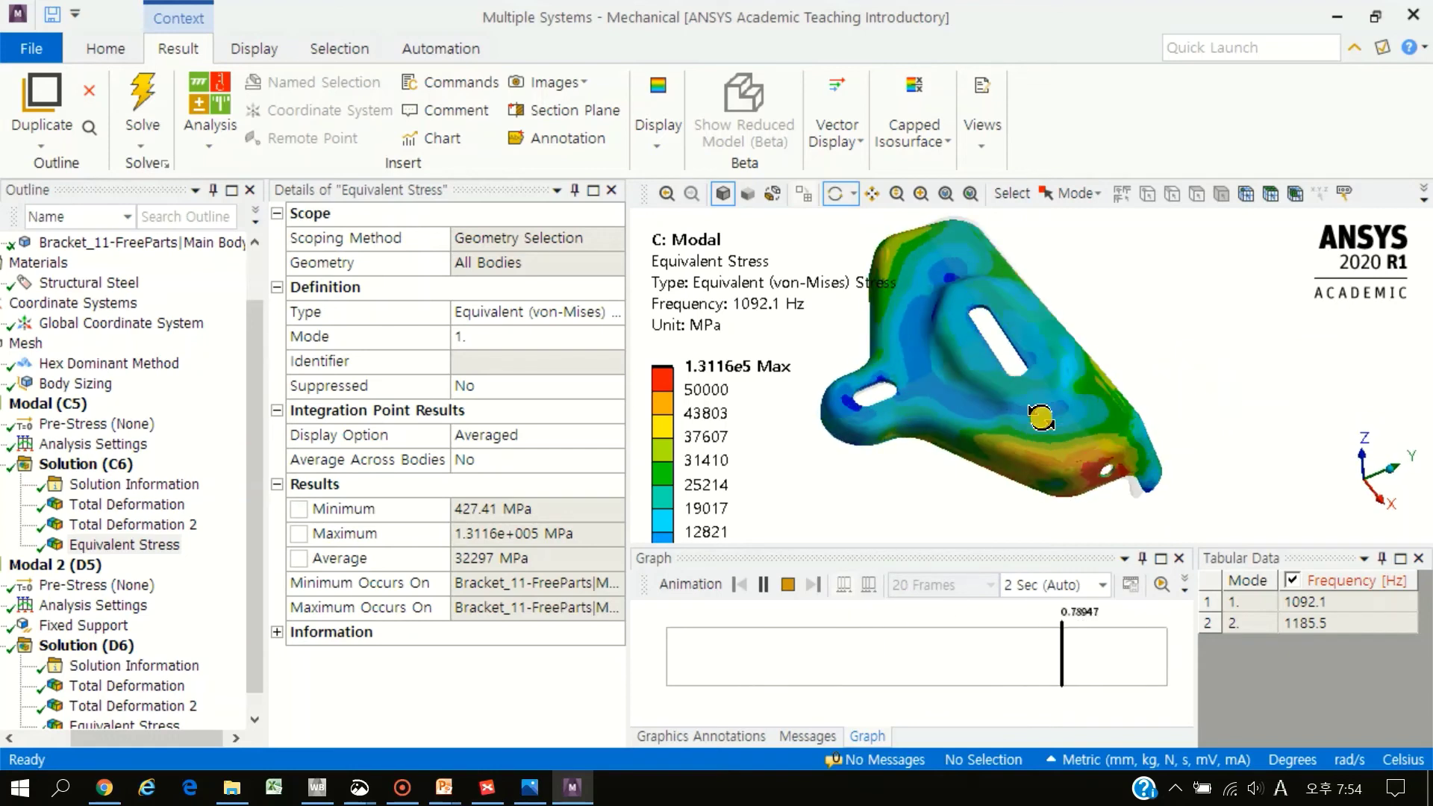
mouse_move(1001, 346)
left_mouse_down()
mouse_move(1049, 370)
mouse_move(870, 297)
mouse_move(759, 329)
mouse_move(755, 288)
mouse_move(887, 367)
mouse_move(662, 378)
mouse_move(1126, 408)
mouse_move(1378, 459)
mouse_move(1000, 400)
mouse_move(1098, 426)
left_mouse_up()
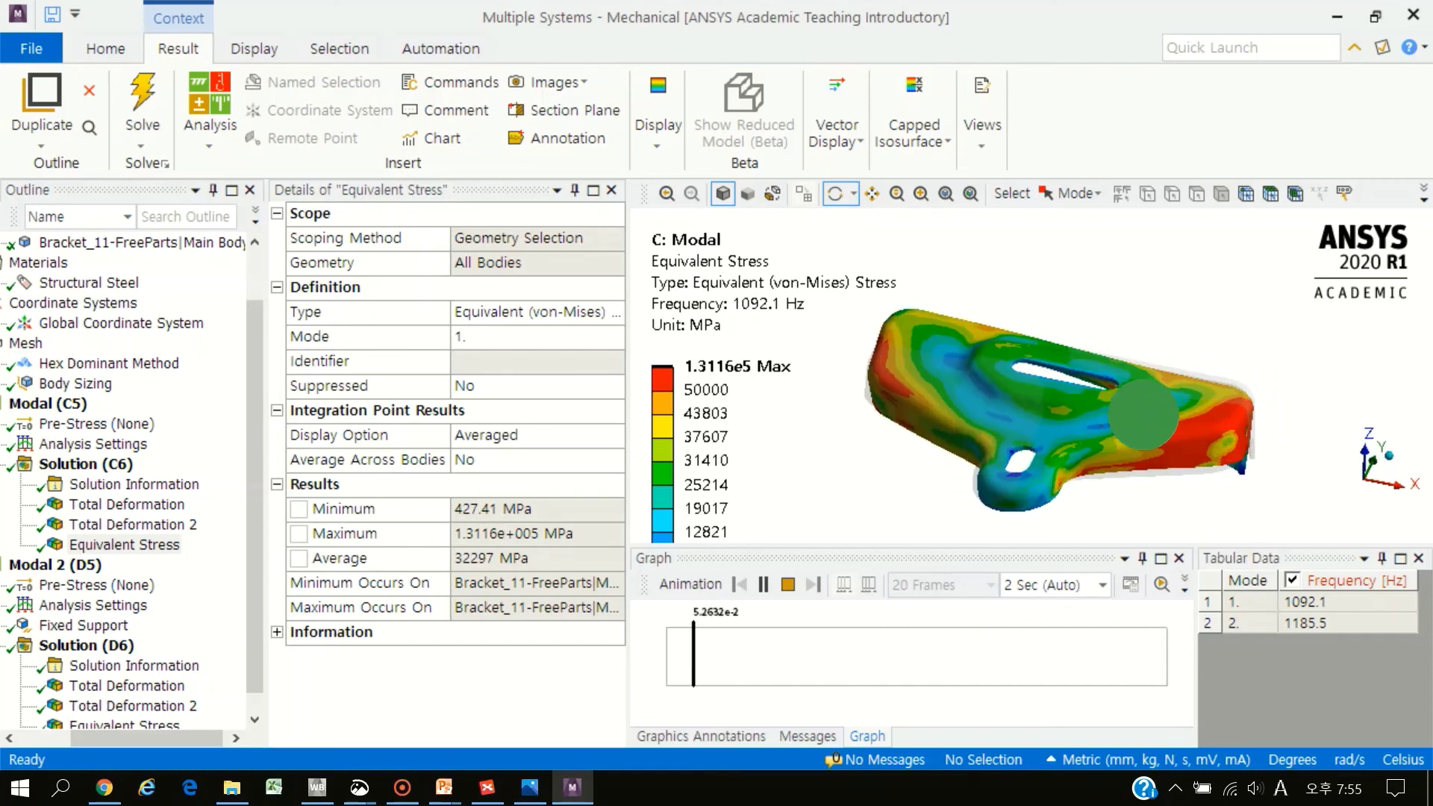
mouse_move(1112, 422)
left_mouse_down()
mouse_move(1135, 311)
mouse_move(1129, 422)
mouse_move(1225, 469)
mouse_move(1046, 455)
mouse_move(1090, 402)
mouse_move(1030, 418)
left_mouse_up()
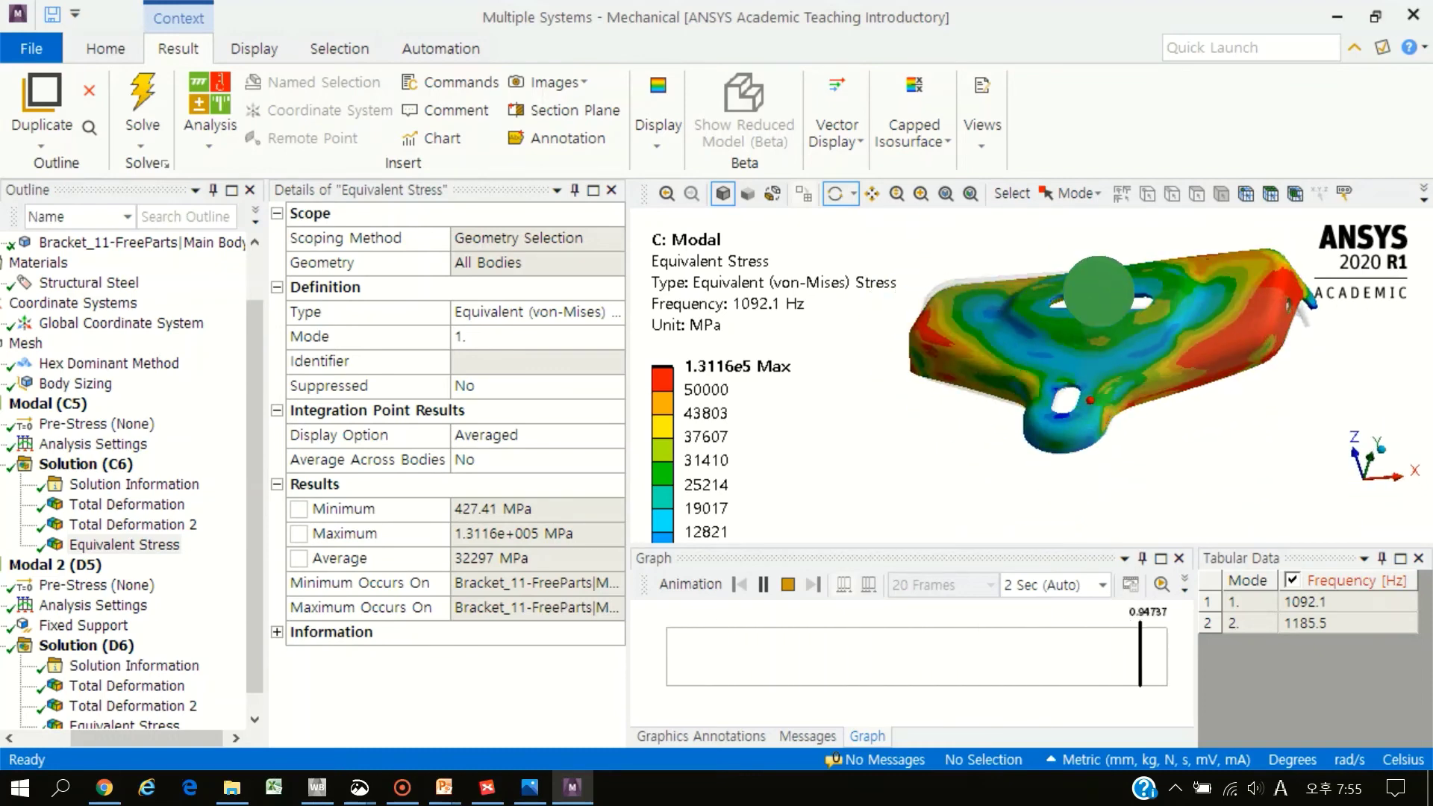
left_click(790, 584)
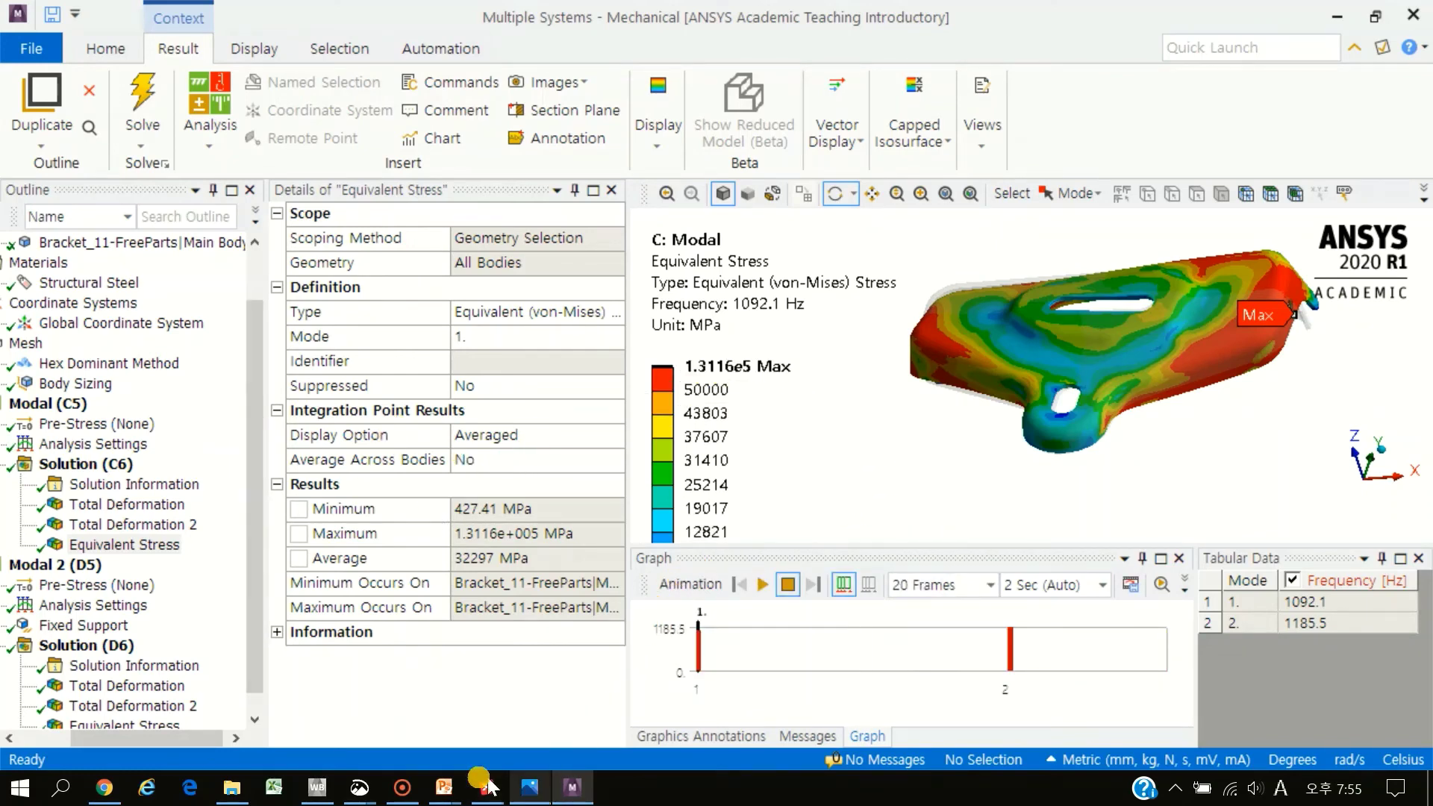
mouse_move(443, 786)
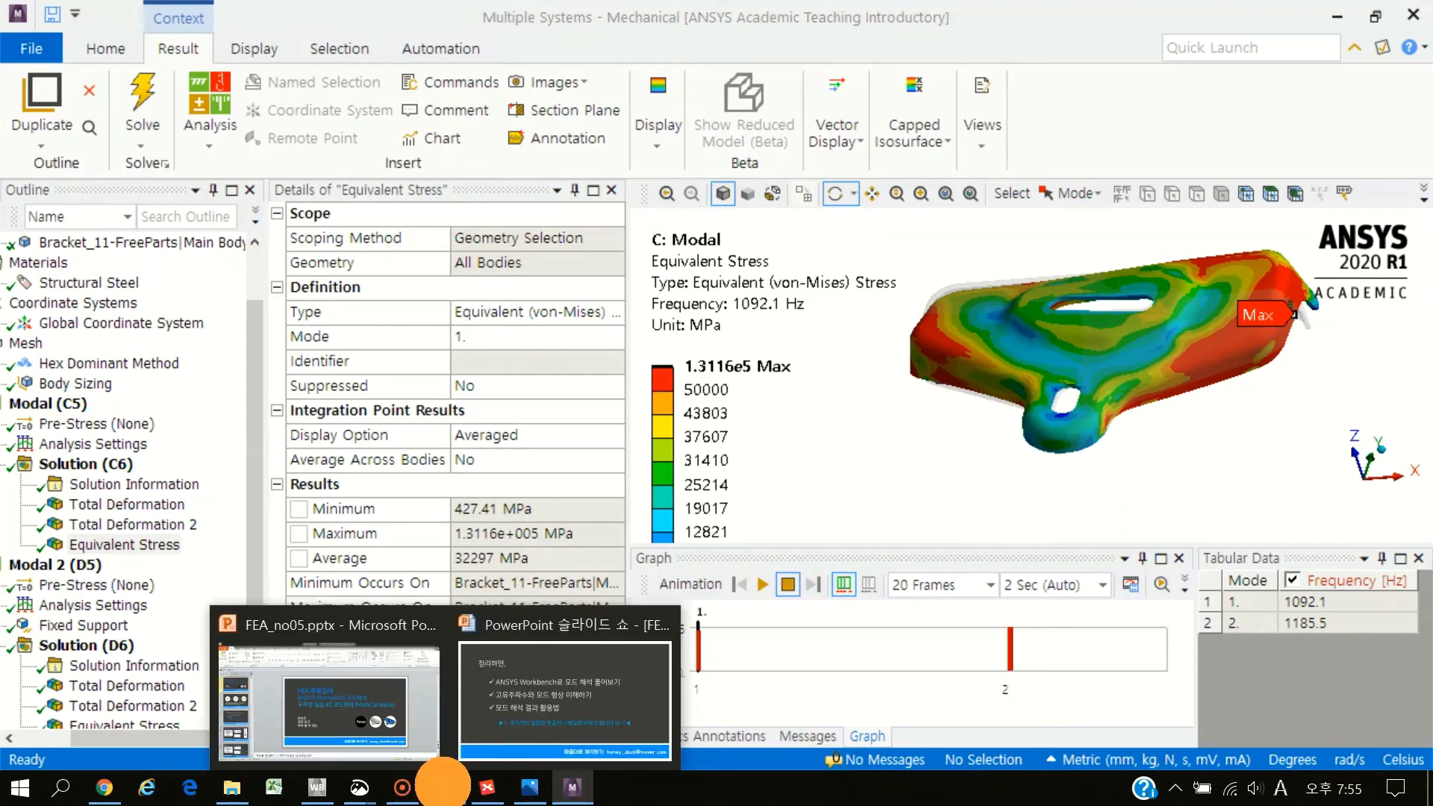
Switch to the PowerPoint slide show showing the modal analysis summary slide
left_click(517, 695)
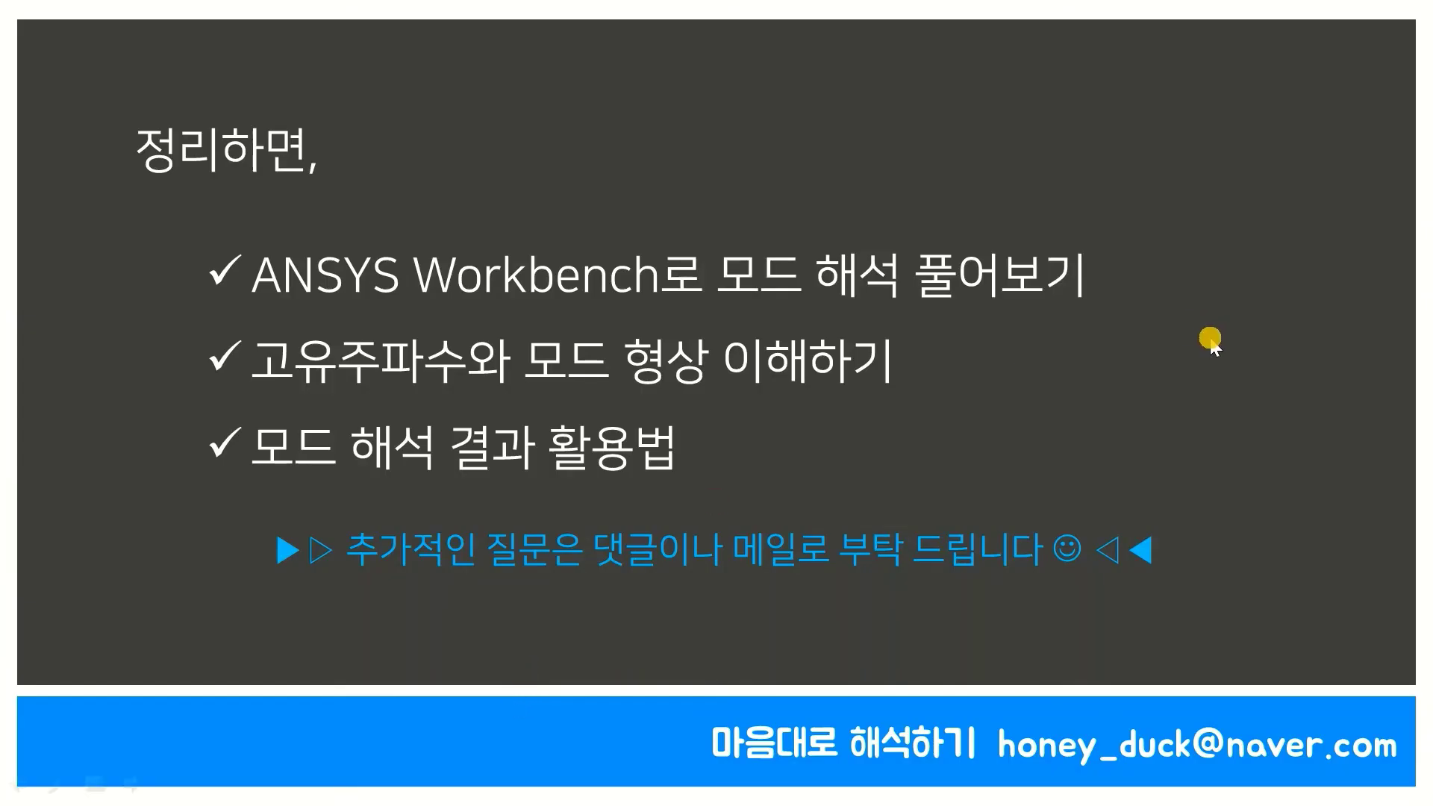